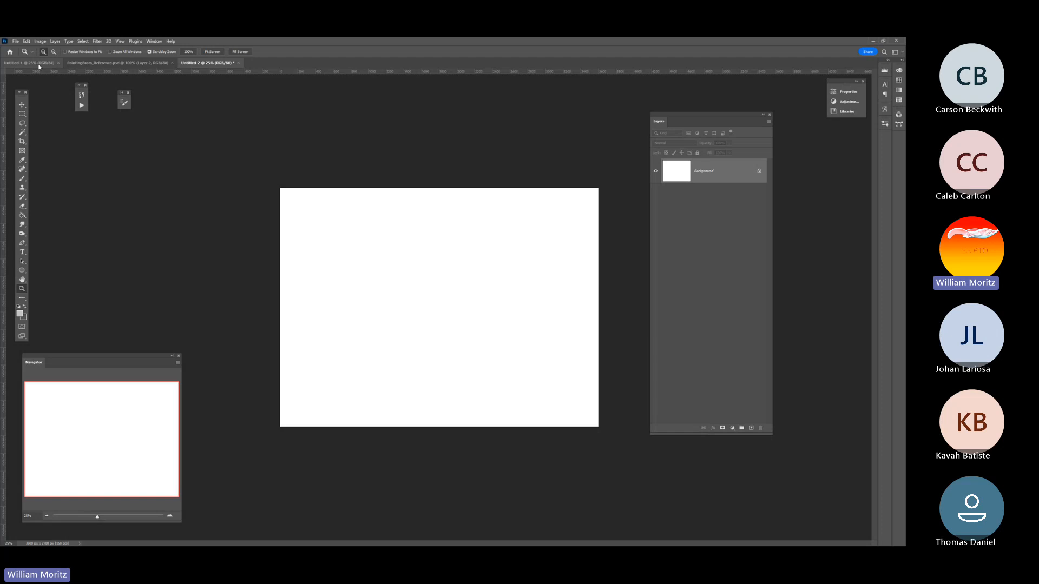
- Choose gray colours for painting, including 5d5d5d, and fill the blank canvas with a medium gray using the Paint Bucket
click(20, 314)
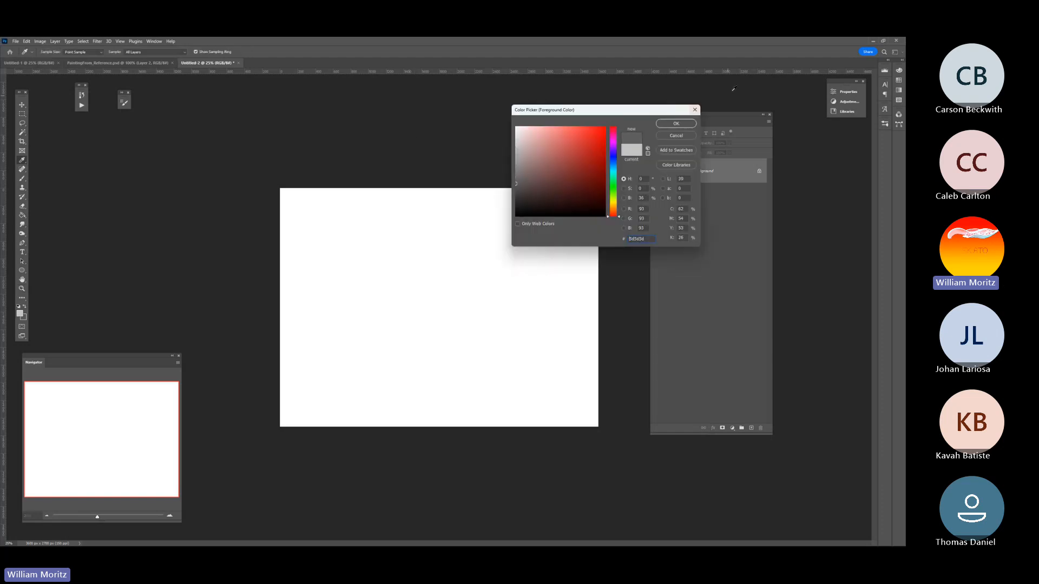
click(676, 123)
click(19, 315)
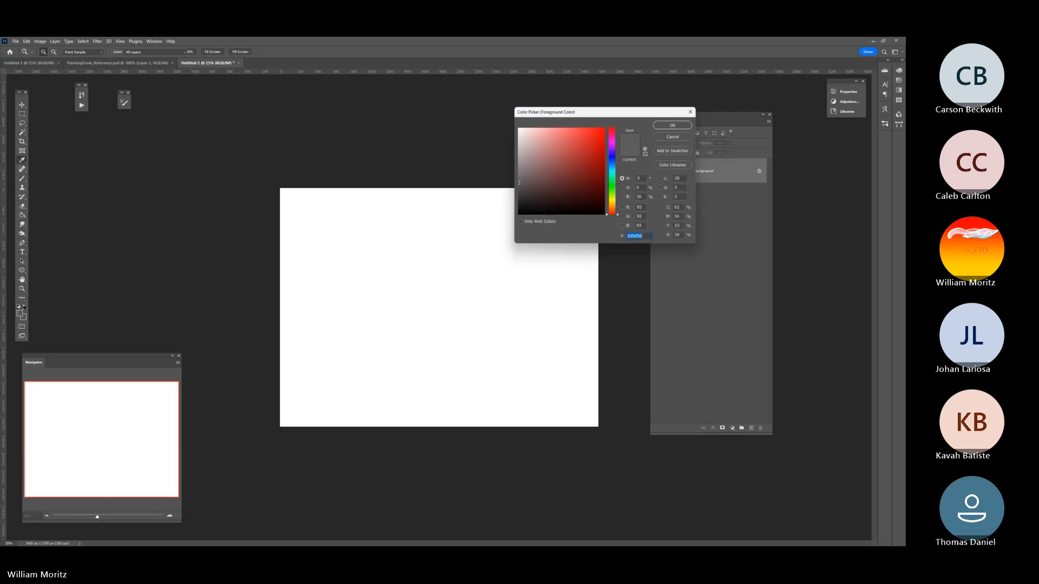
click(676, 123)
key(g)
click(418, 271)
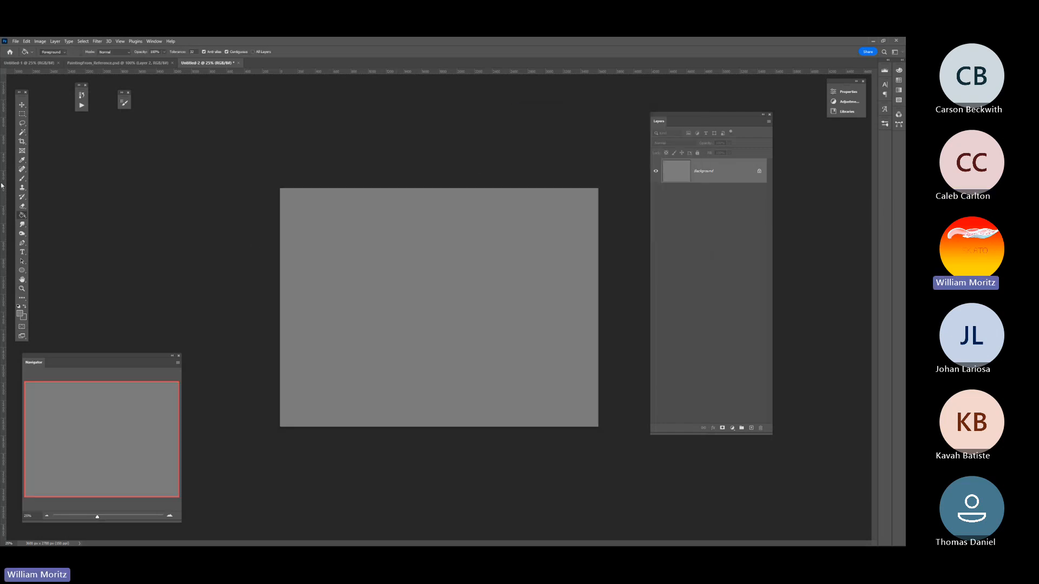
- Extend the canvas beyond its left edge with the Crop tool to about 5200 px wide, adding a dark gray strip for references
click(23, 124)
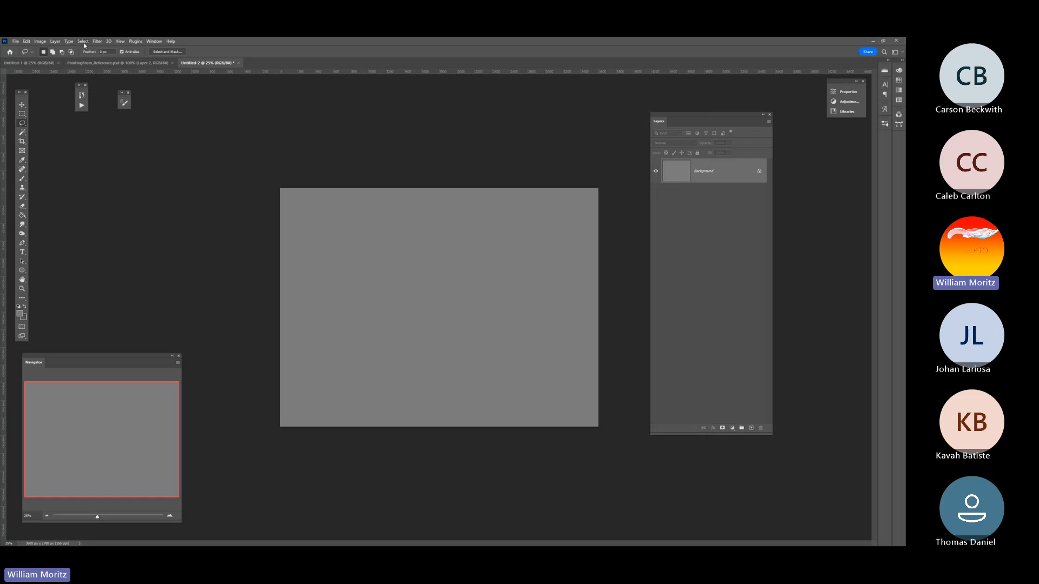
click(22, 142)
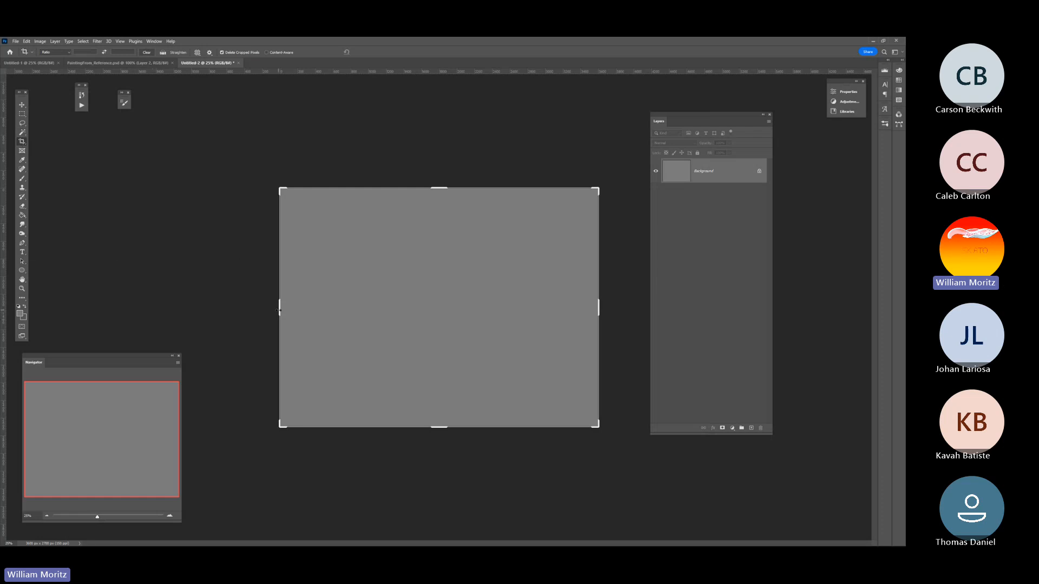
drag(280, 308, 208, 312)
key(Return)
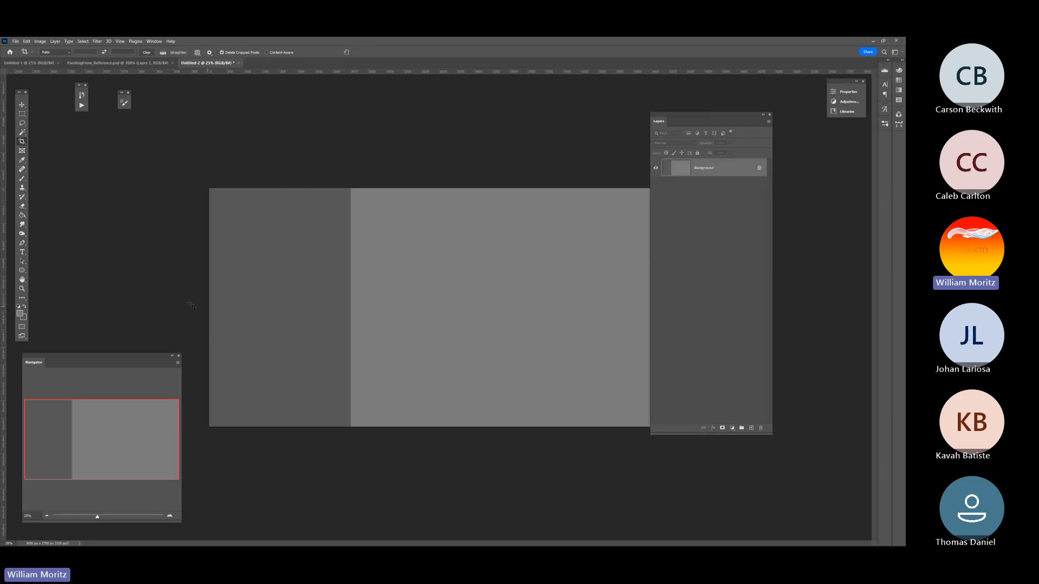
key(v)
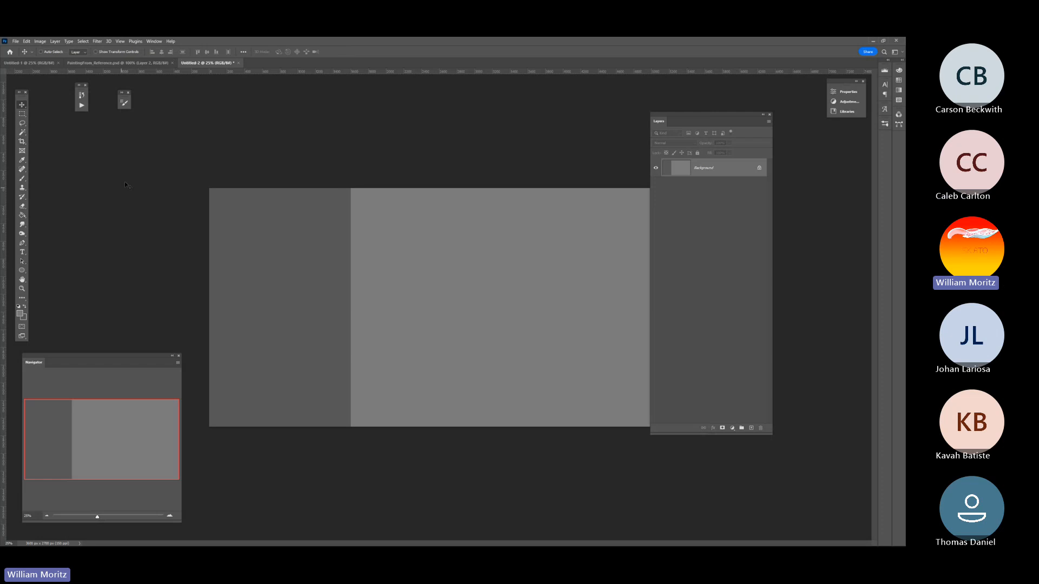
- Start placing an embedded image, browse the ReferencePhotos folder and enlarge its file thumbnails
click(15, 41)
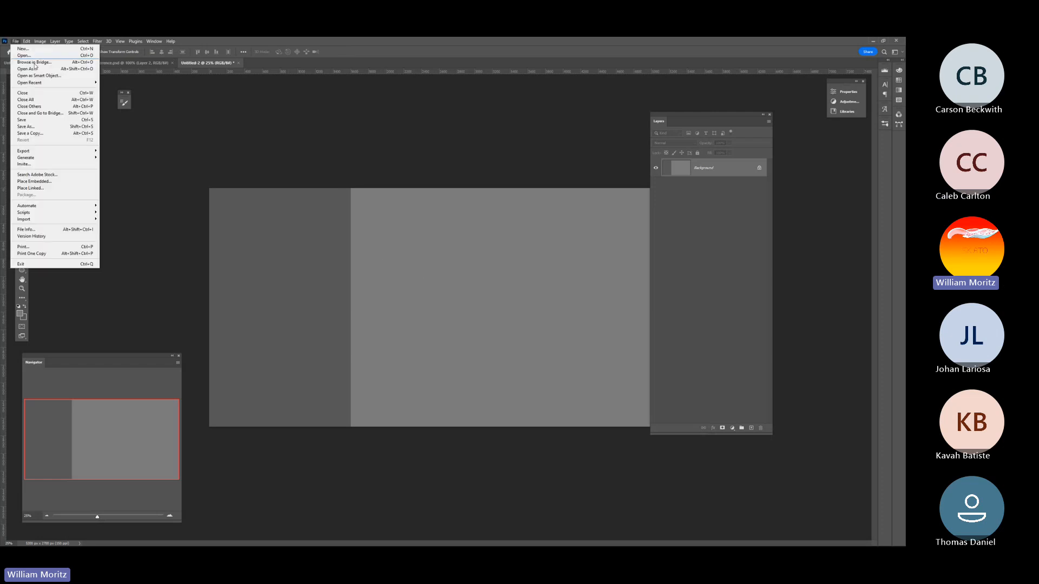
click(81, 182)
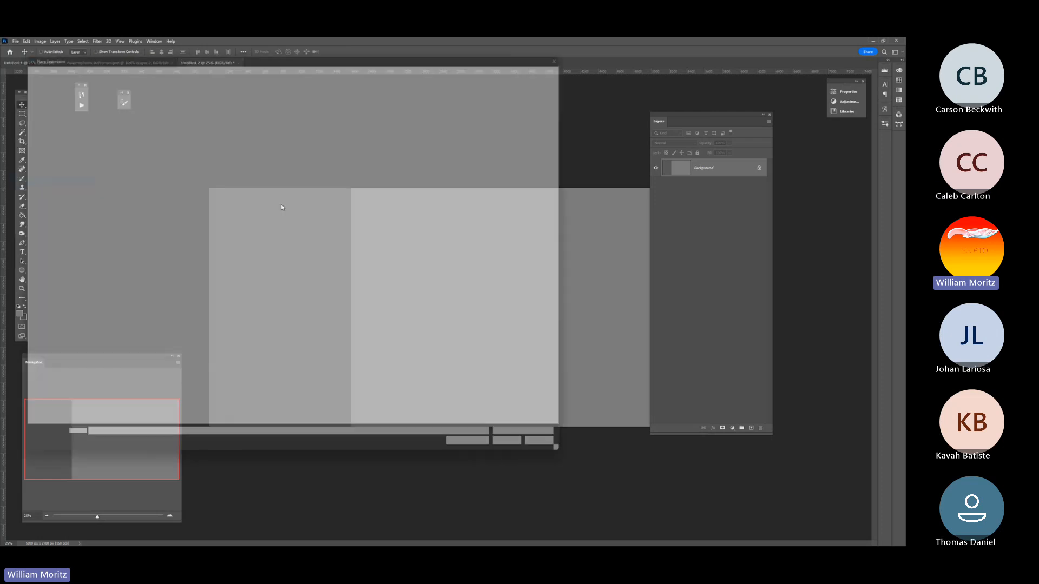
double_click(83, 100)
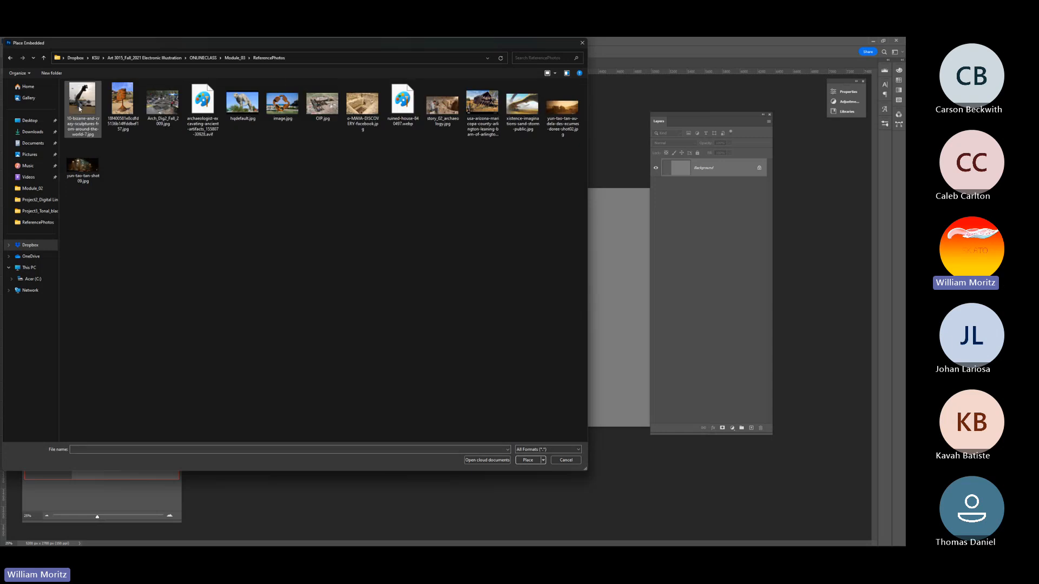
right_click(260, 185)
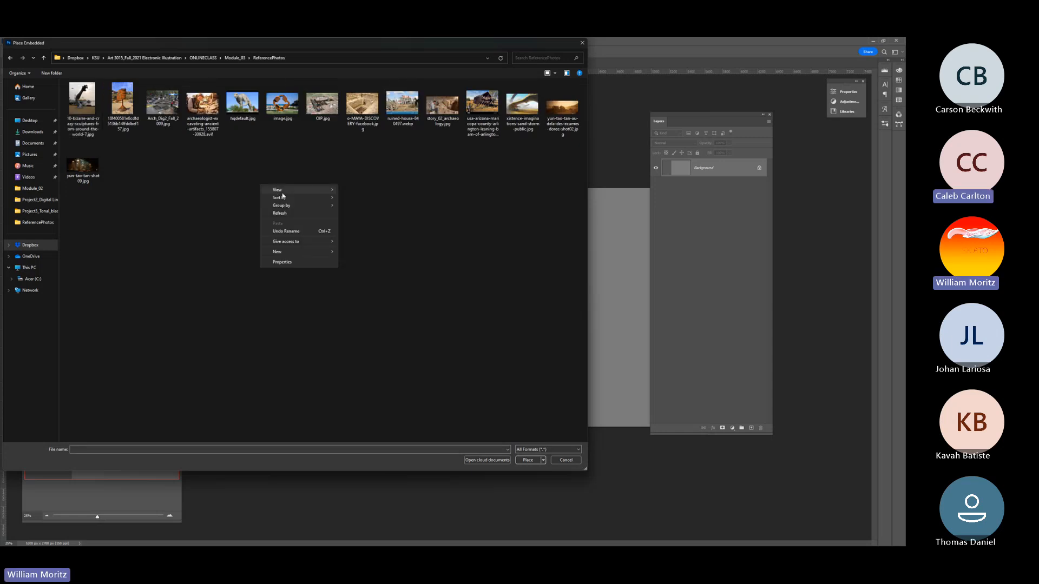
mouse_move(284, 190)
click(372, 191)
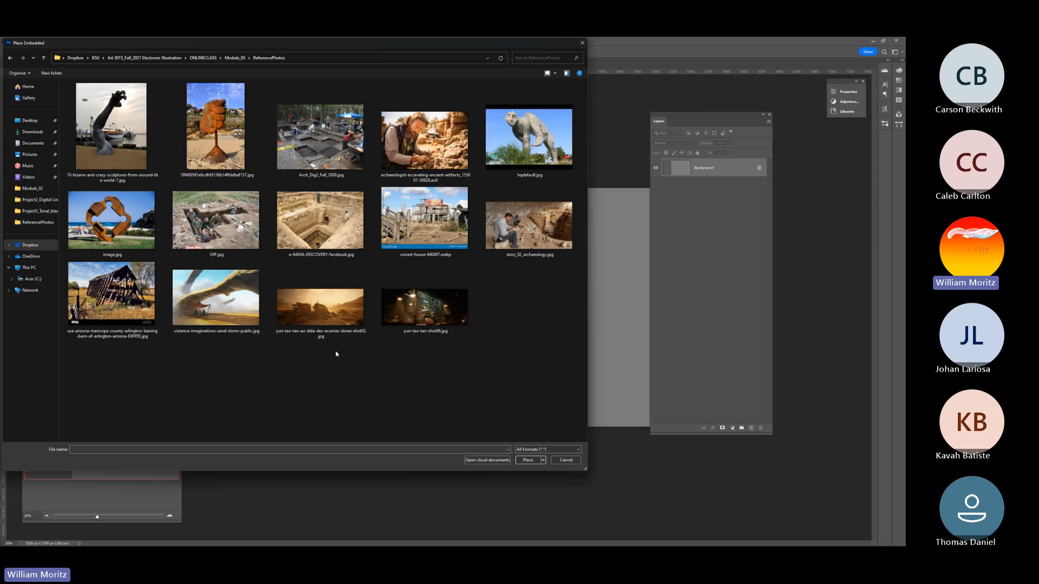
- Review the candidate reference photos in the ReferencePhotos folder, comparing the desert scene and the sculpture images
click(330, 319)
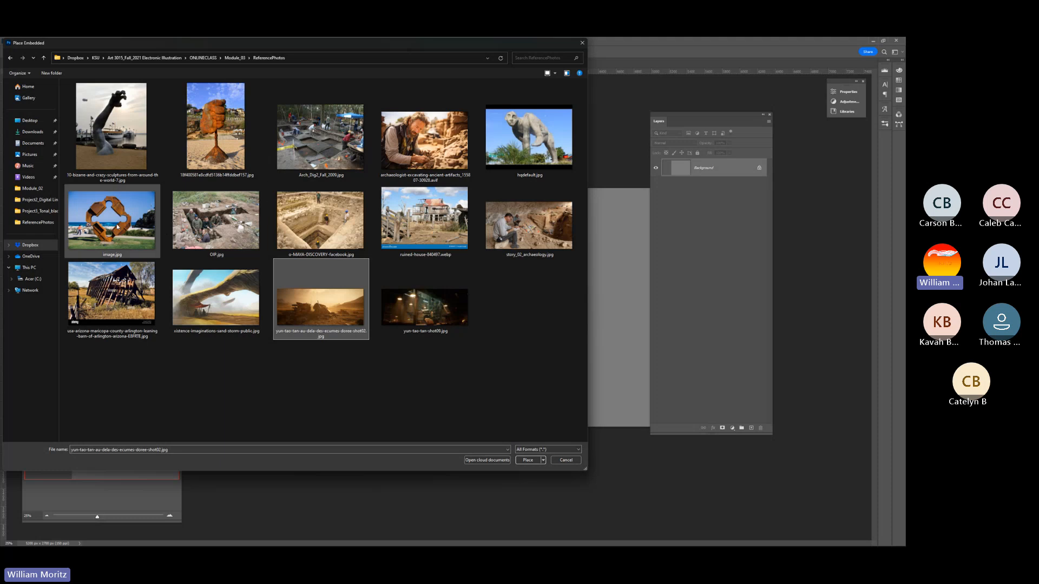
right_click(197, 358)
click(120, 395)
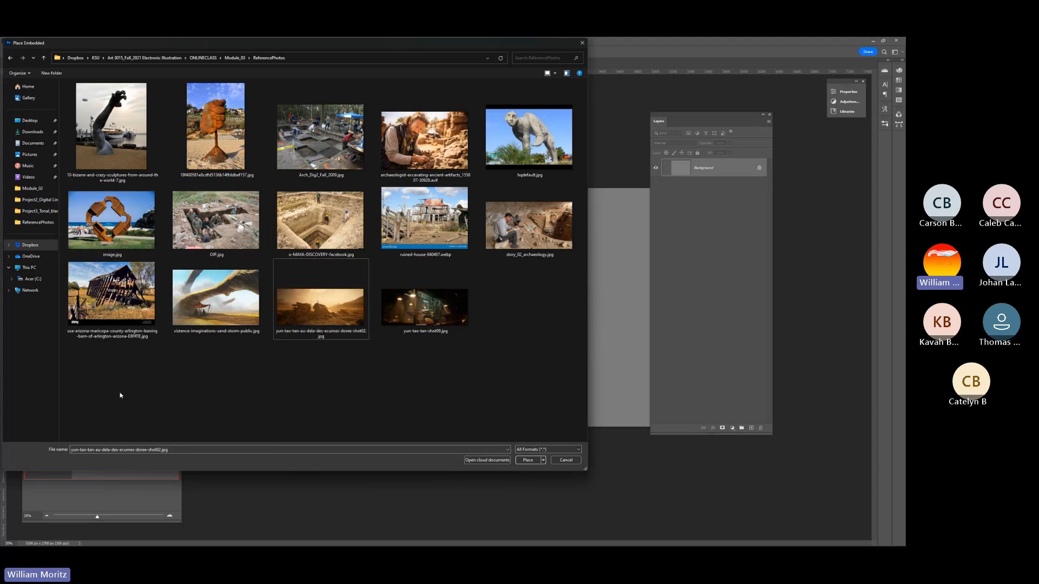
click(121, 236)
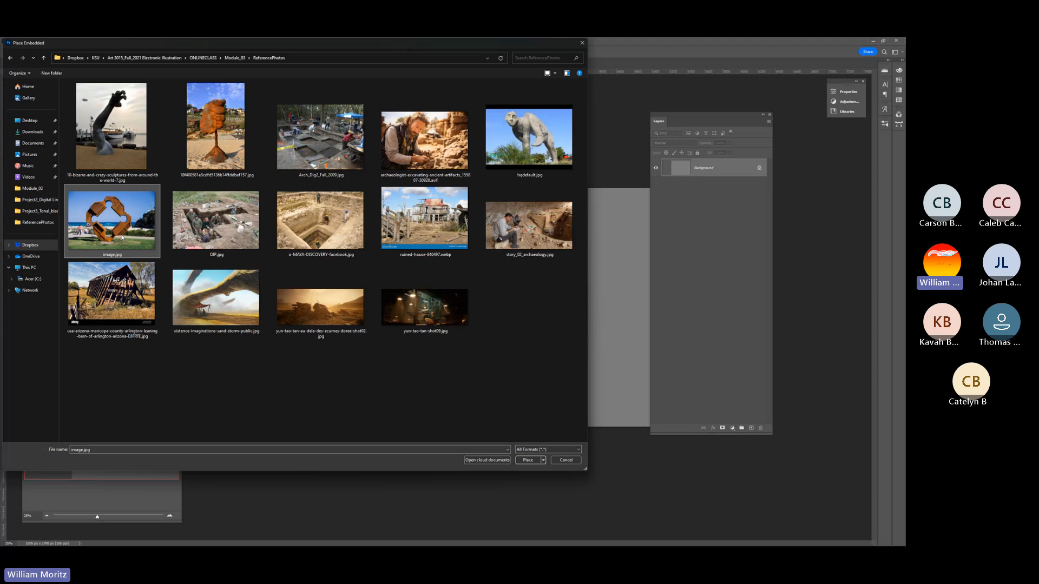
click(126, 144)
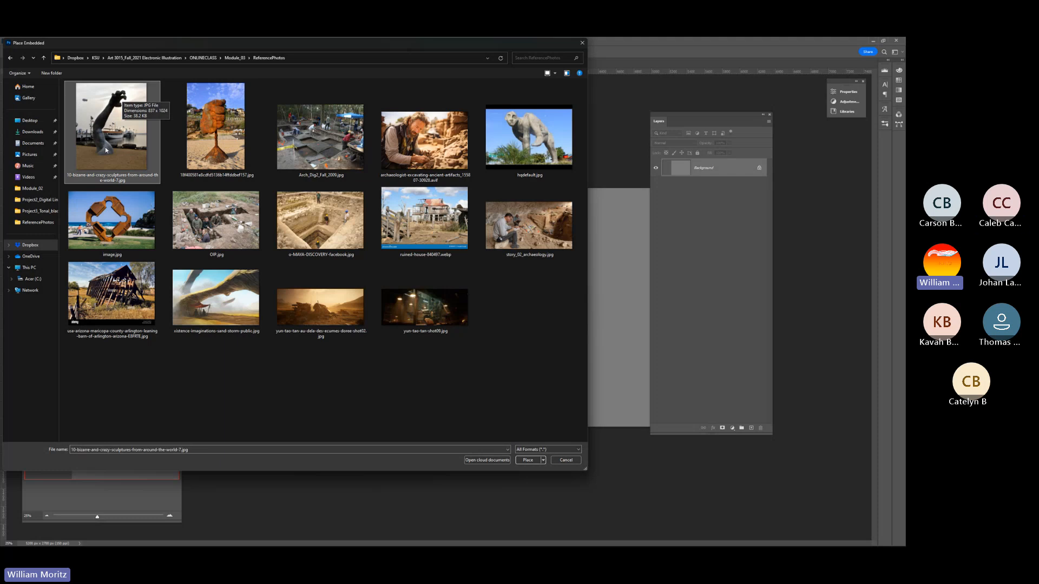
click(207, 132)
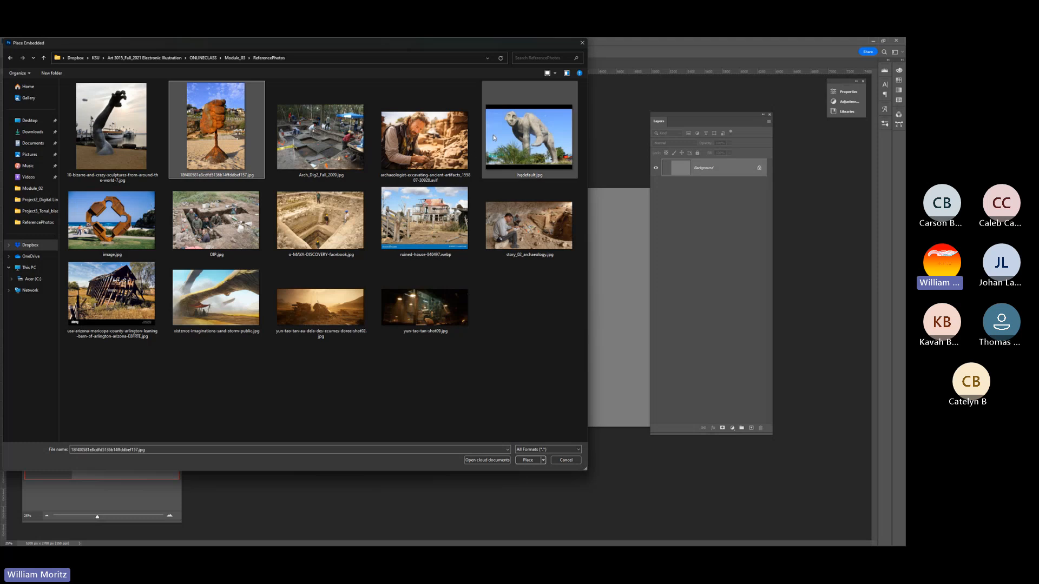
click(536, 141)
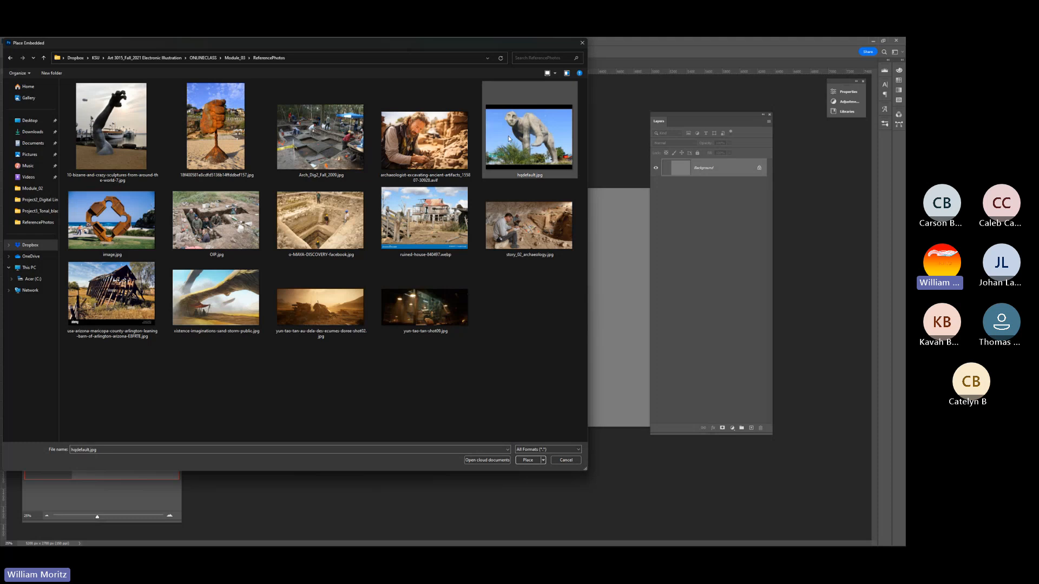
- Place 10-bizarre-and-crazy-sculptures-from-around-the-world-7.jpg and shrink it into the upper-left corner of the dark gray strip
click(115, 120)
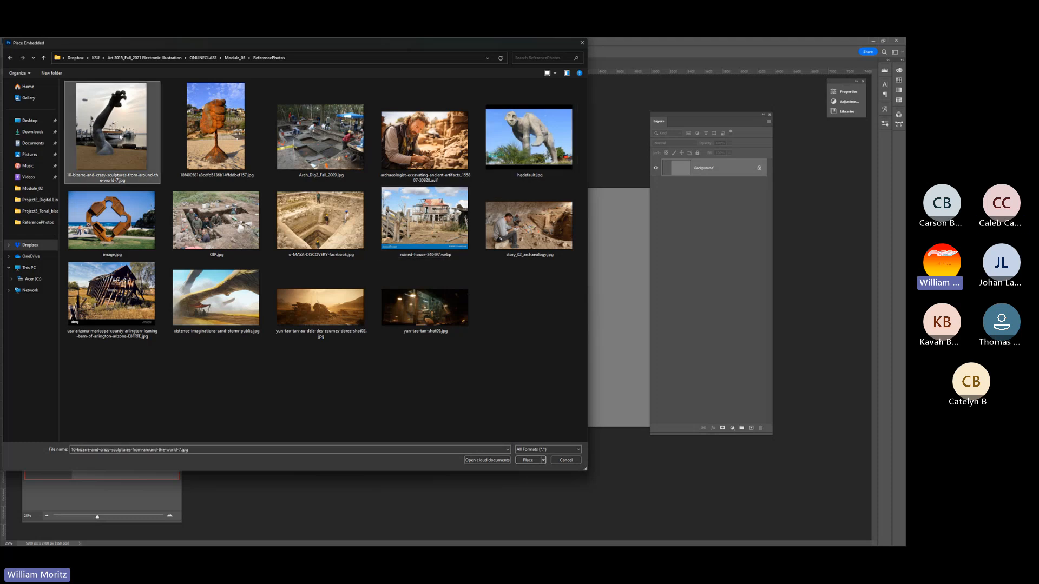
click(527, 460)
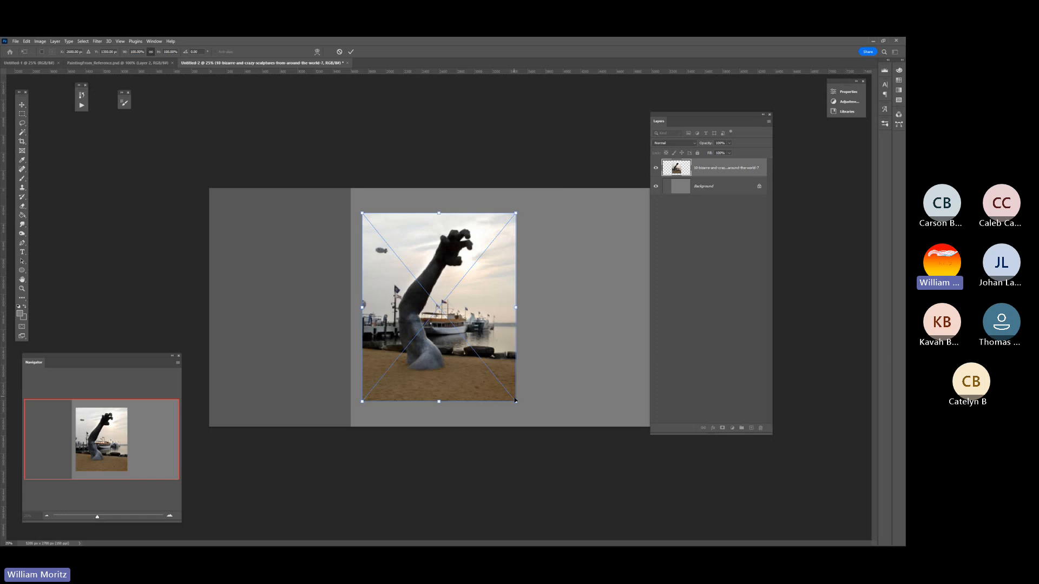
mouse_move(516, 401)
mouse_down()
mouse_move(439, 305)
mouse_move(240, 271)
mouse_move(272, 263)
mouse_move(263, 255)
mouse_up()
key(Return)
key(ctrl+t)
key(Return)
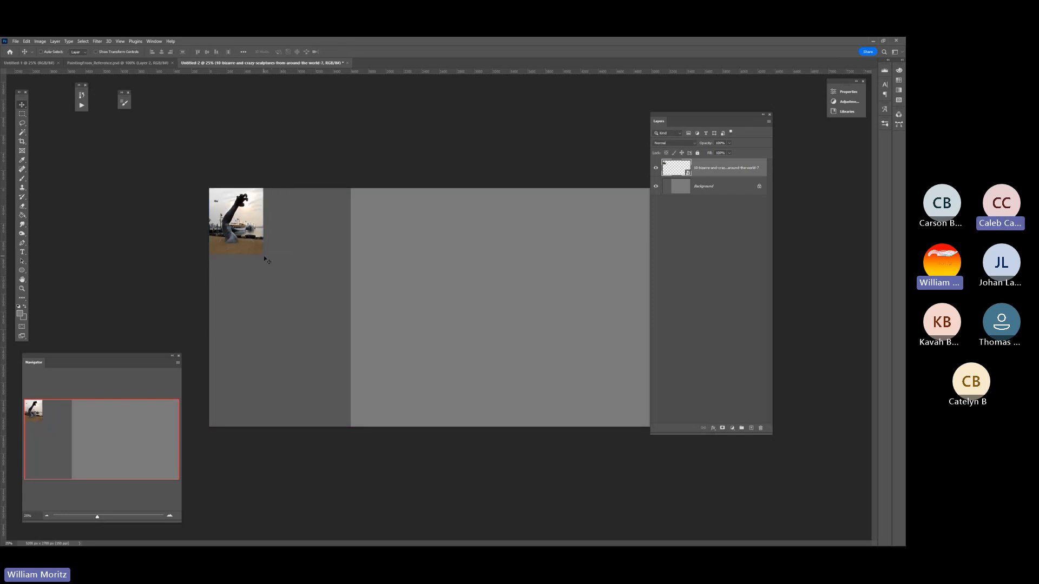
- Place ruined-house-840497.webp as an embedded image, scale it down and position it directly below the sculpture photo
click(15, 41)
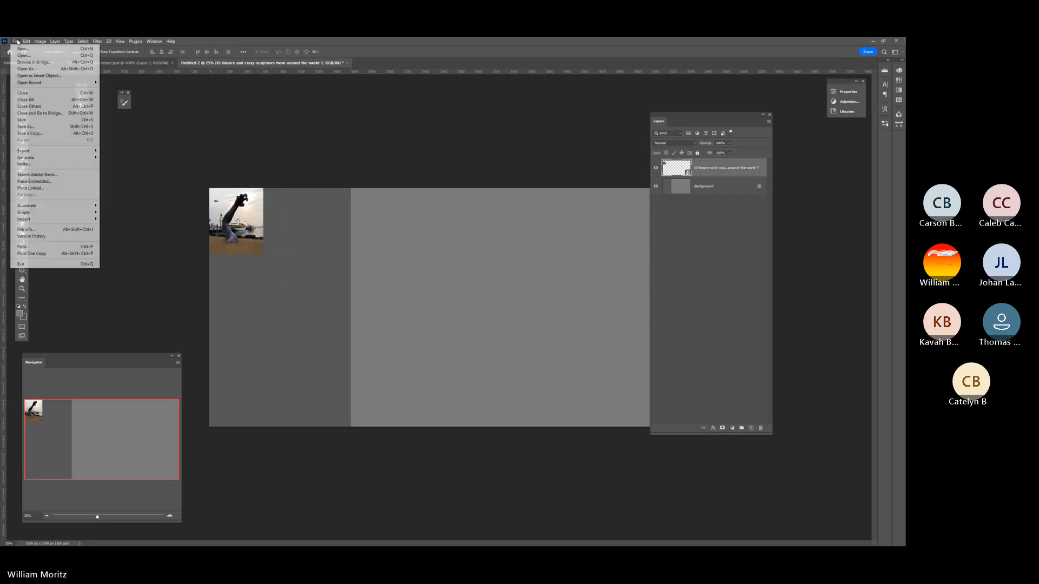
click(78, 182)
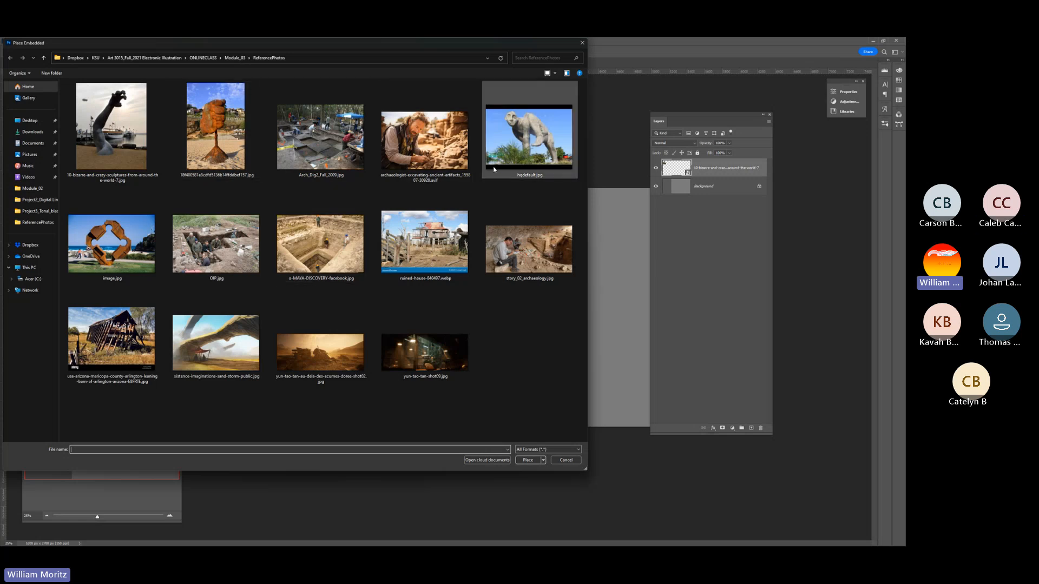
click(425, 242)
click(535, 461)
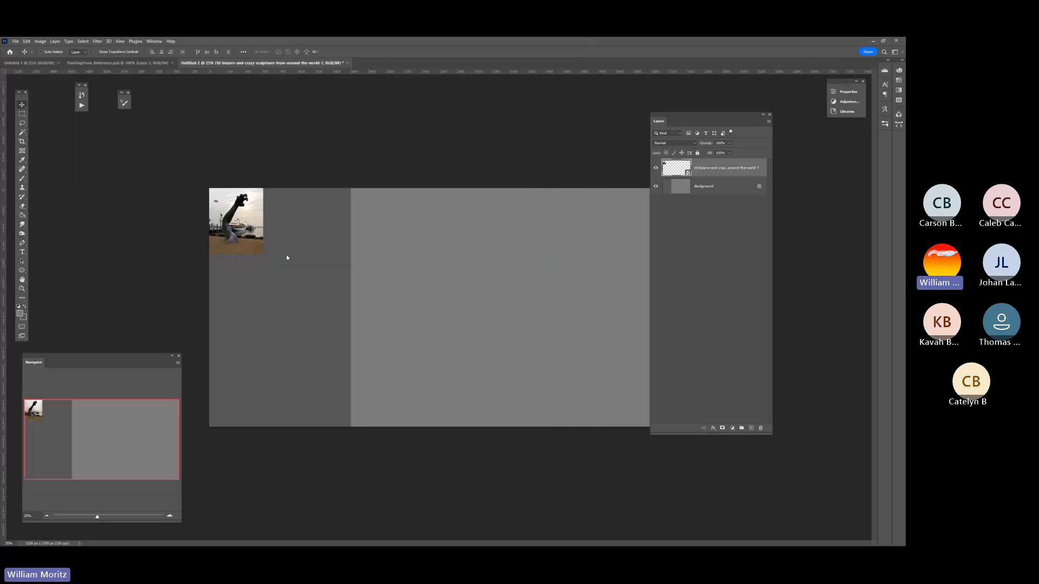
drag(583, 417, 399, 274)
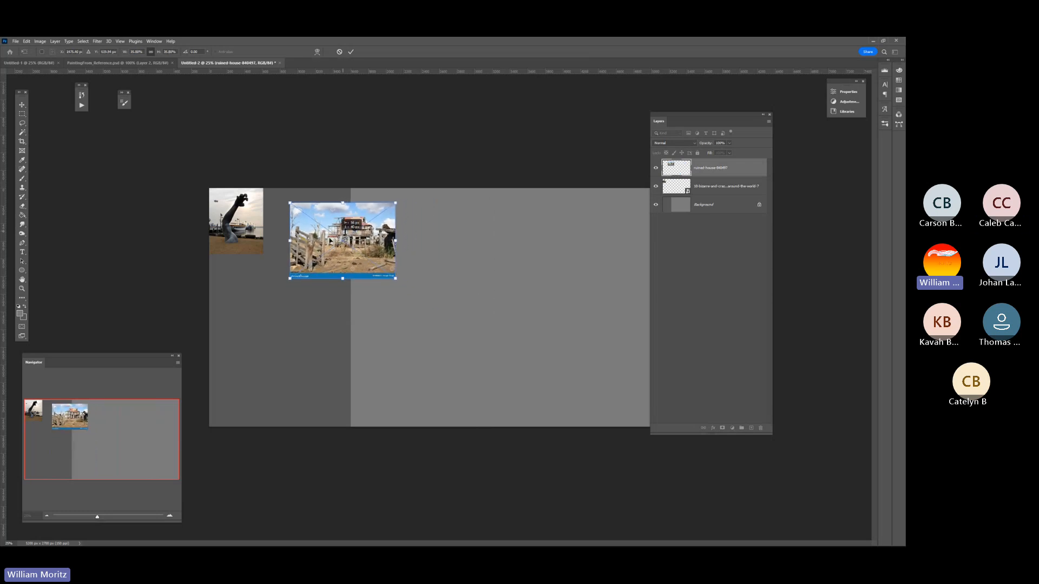
drag(346, 229, 265, 282)
key(Return)
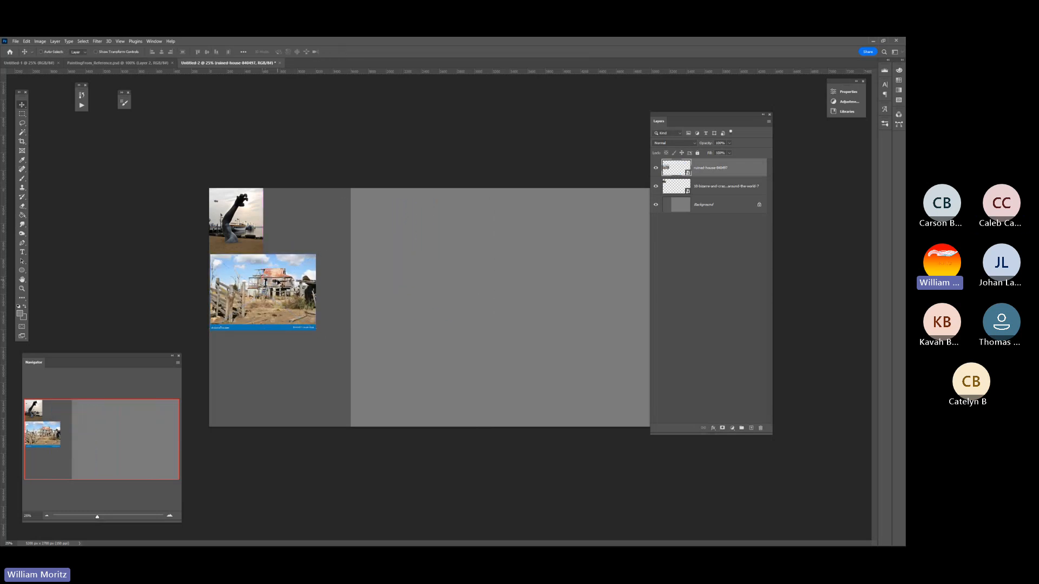
- Place the leaning barn of Arlington, Arizona photo as an embedded image directly below the ruined house, along the canvas's left edge
click(17, 41)
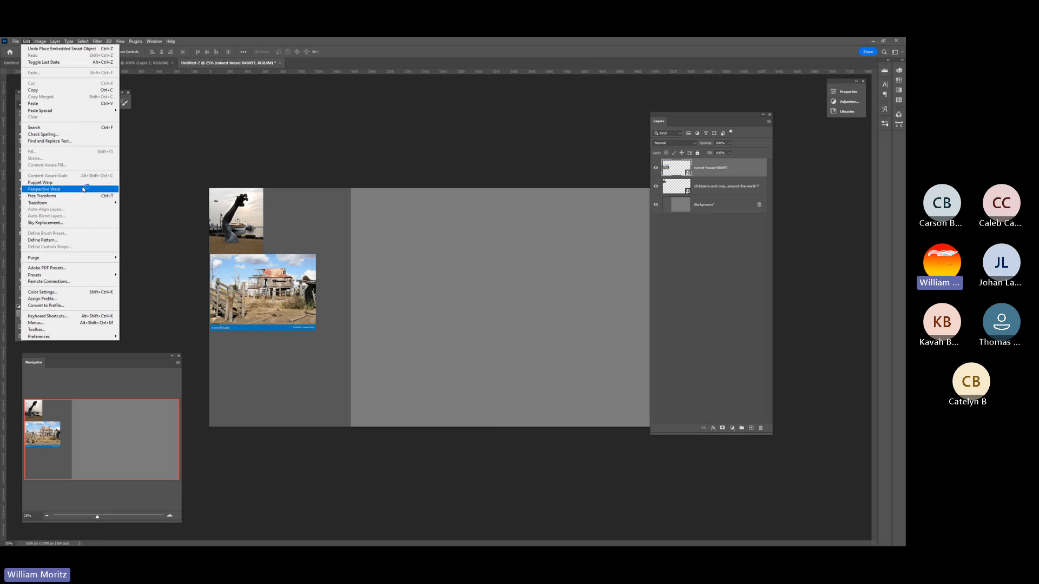
mouse_move(11, 42)
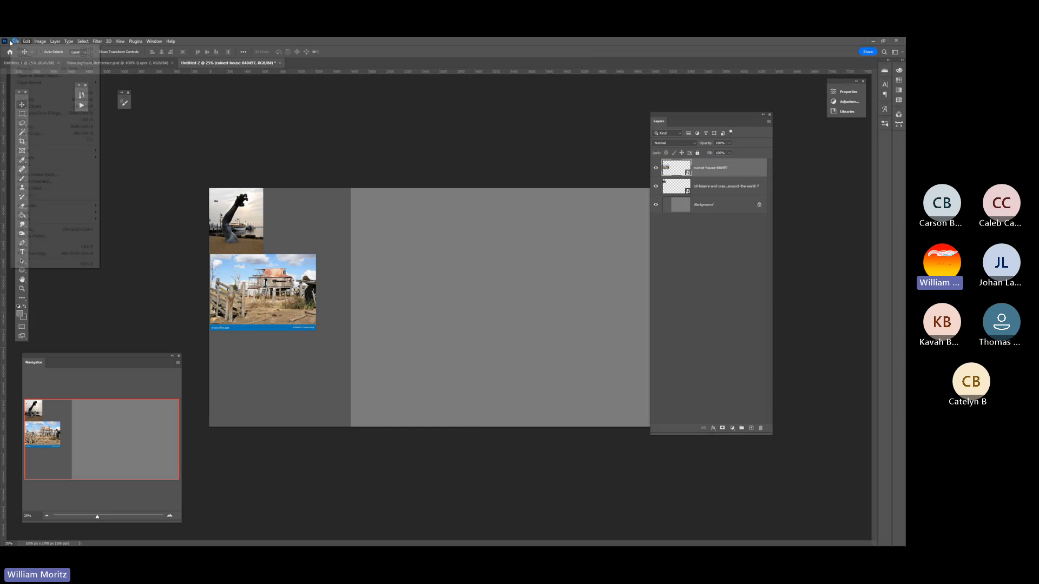
click(32, 181)
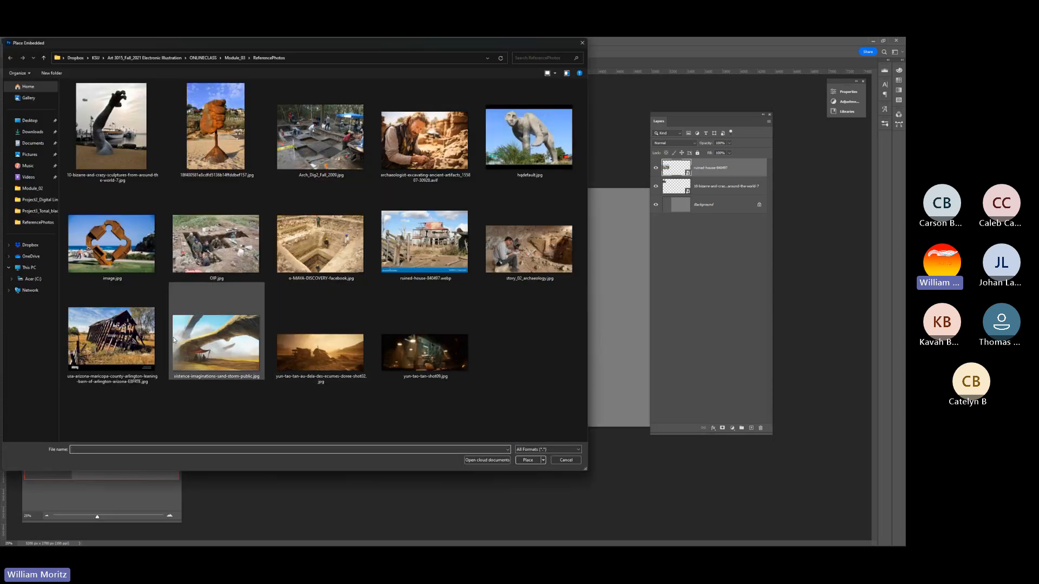
double_click(124, 338)
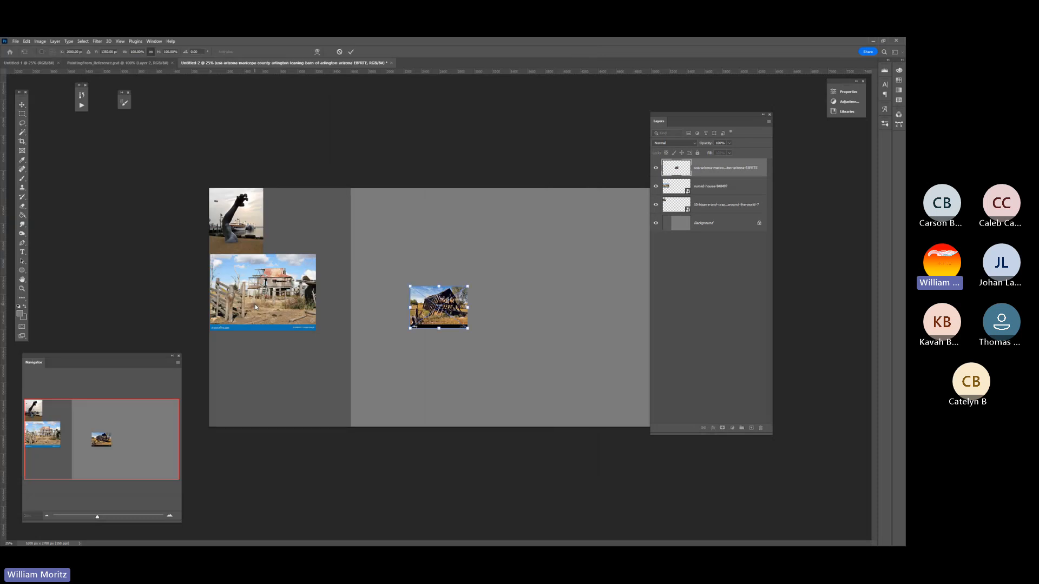
drag(439, 306, 238, 352)
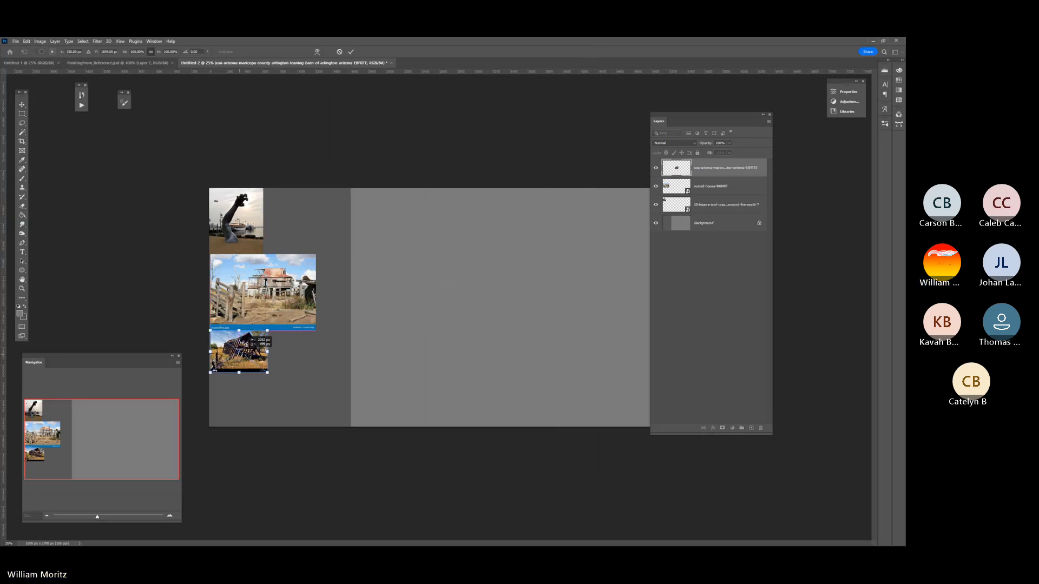
key(Return)
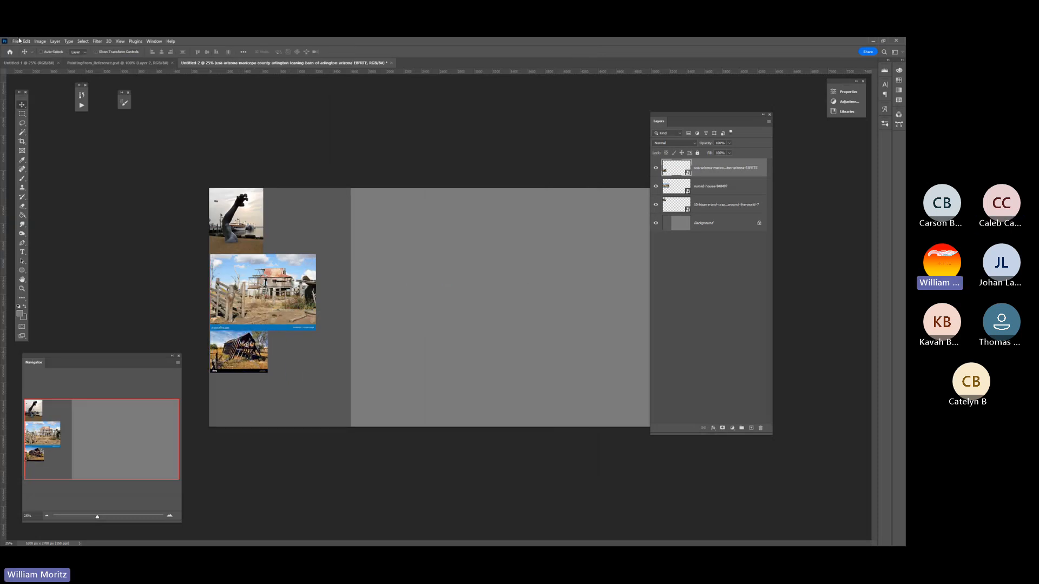
- Place story_02_archaeology.jpg as an embedded image, scale it down and position it directly below the barn photo in the dark gray strip
click(19, 40)
click(68, 181)
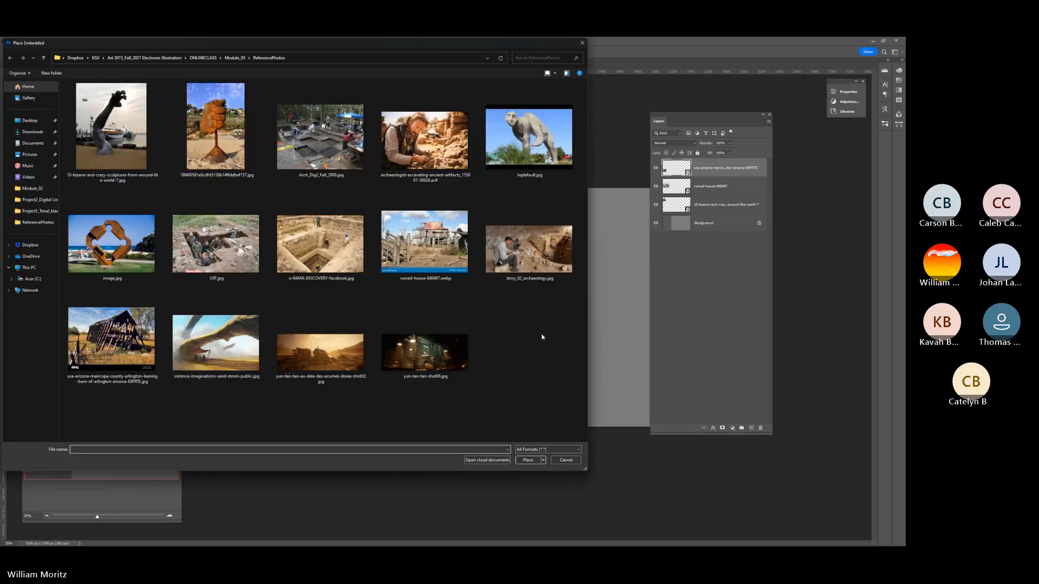
click(530, 246)
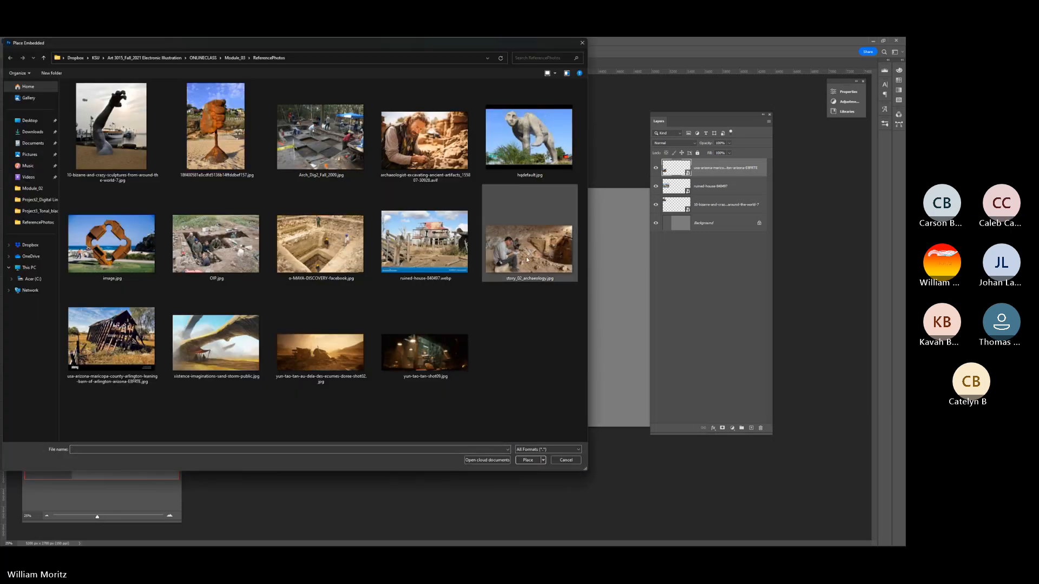
click(527, 460)
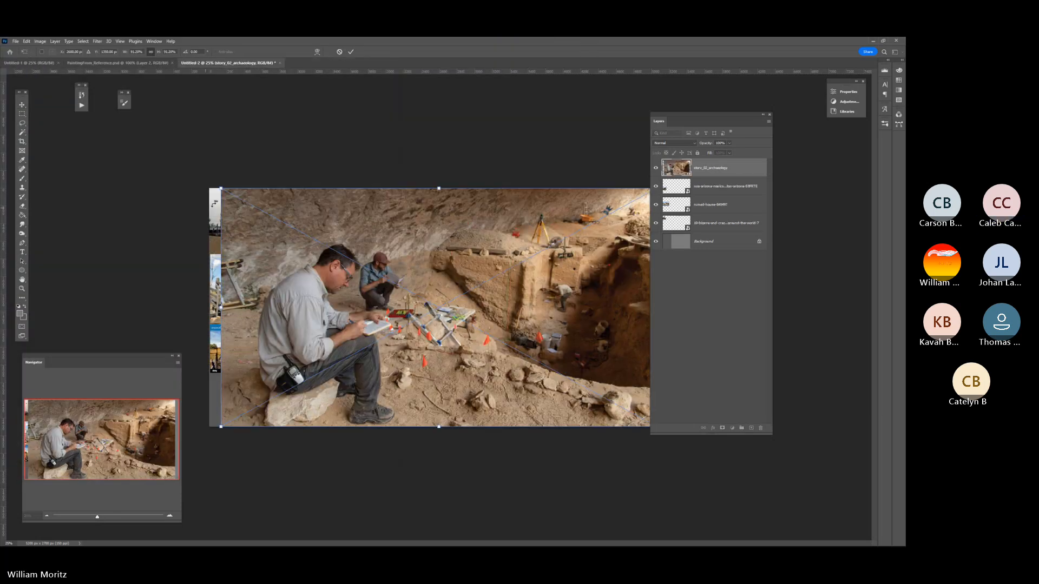
drag(221, 189, 504, 341)
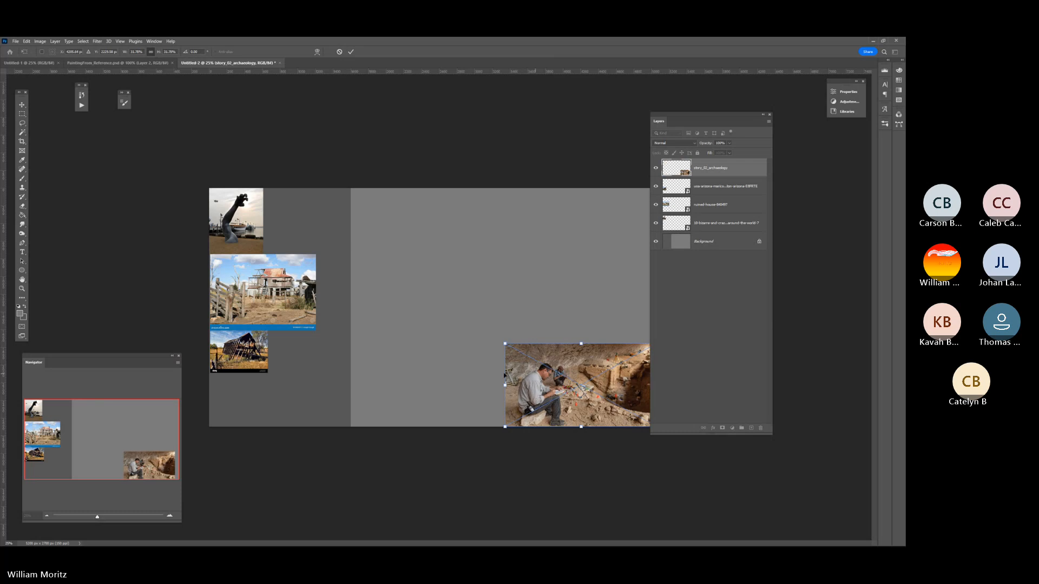
drag(534, 373, 244, 376)
drag(365, 345, 318, 382)
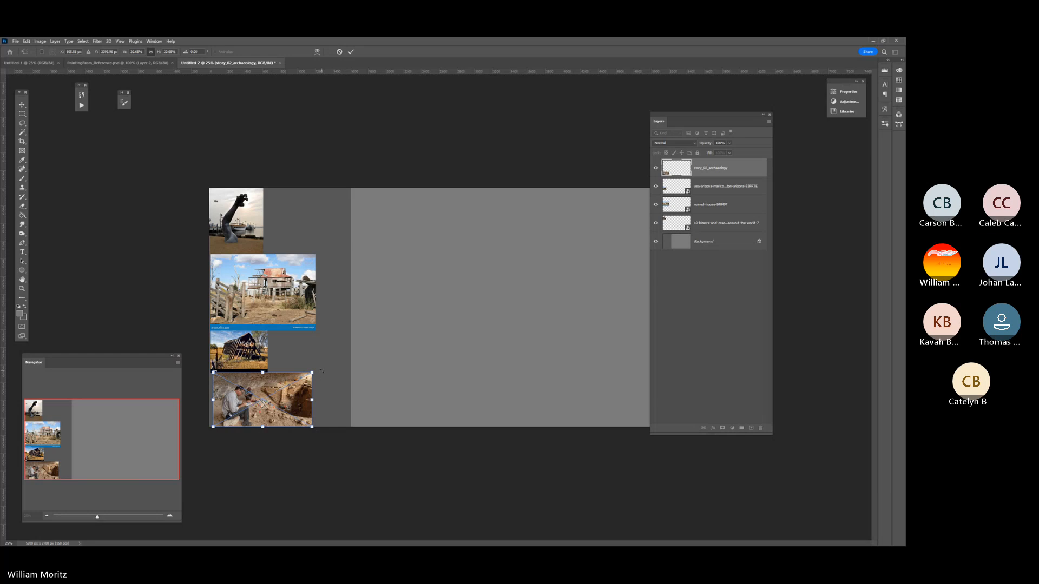
key(Return)
- Place the golden desert image yun-tao-tan-au-dela-des-ecumes-doree-shot02.jpg and scale it to the strip's width in the canvas's upper-left corner
click(16, 41)
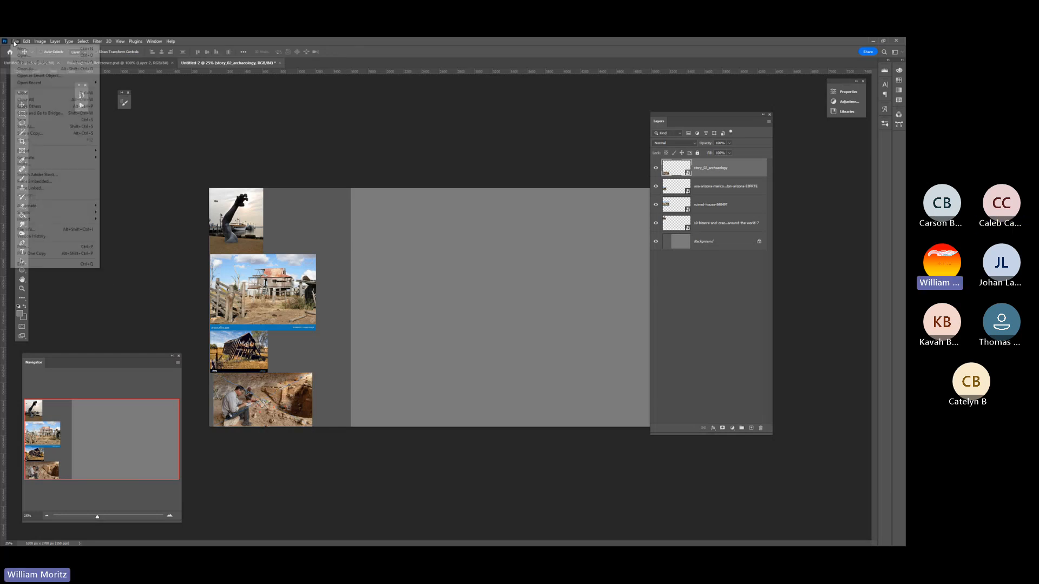
click(36, 182)
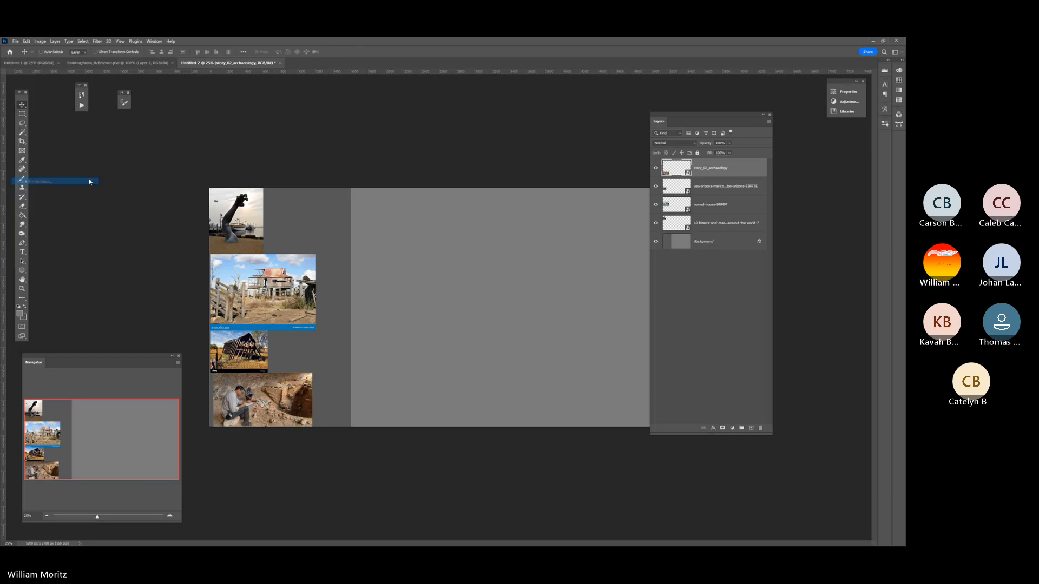
click(318, 357)
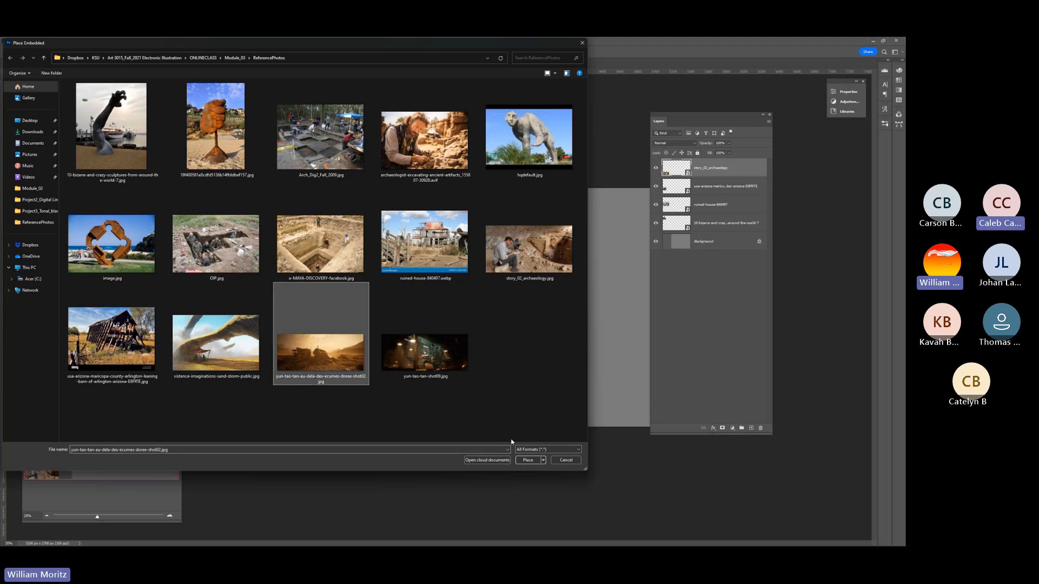
click(528, 461)
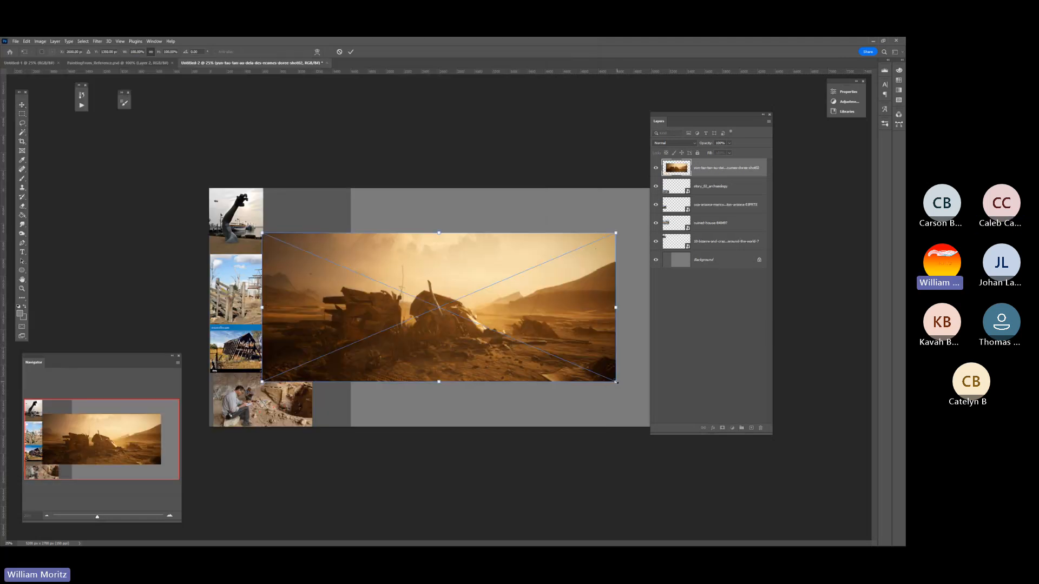
drag(615, 382, 314, 240)
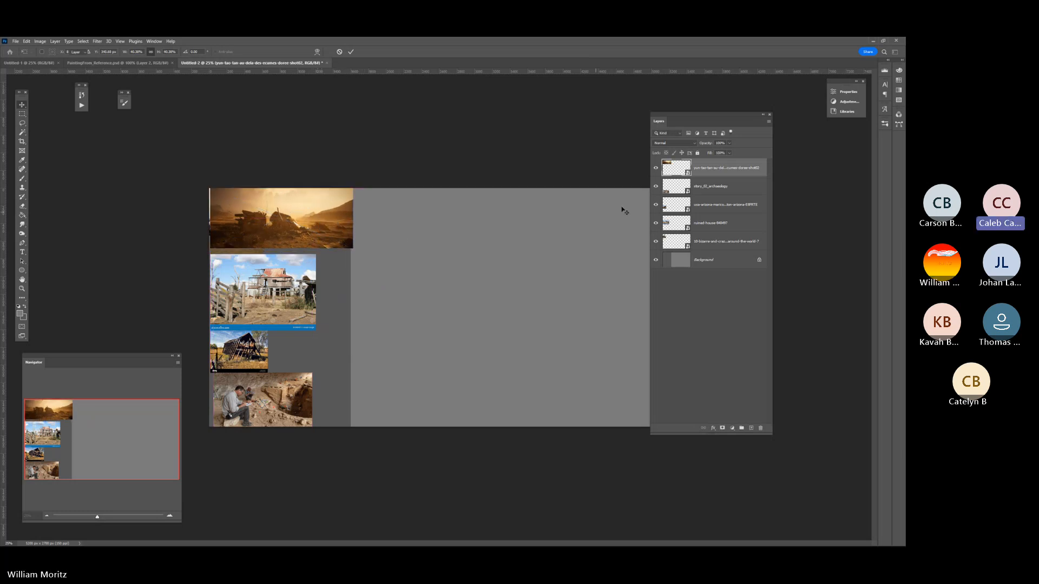
key(Return)
- Bring the sculpture photo's layer to the front and move the photo beside the barn, near the strip's inner edge
click(681, 242)
drag(669, 146, 671, 161)
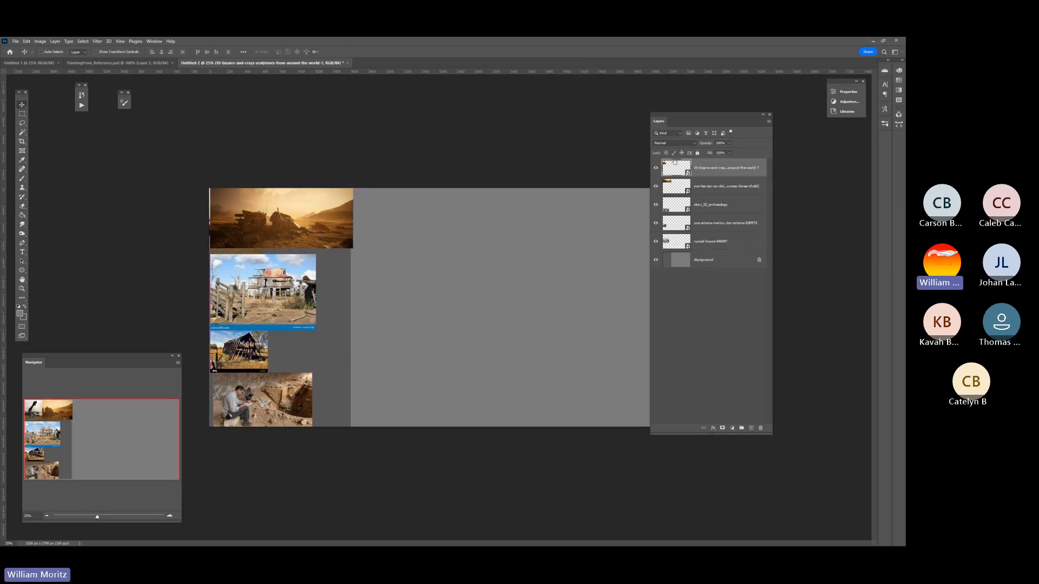
mouse_move(237, 216)
mouse_down()
mouse_move(311, 287)
mouse_move(323, 373)
mouse_move(322, 351)
mouse_up()
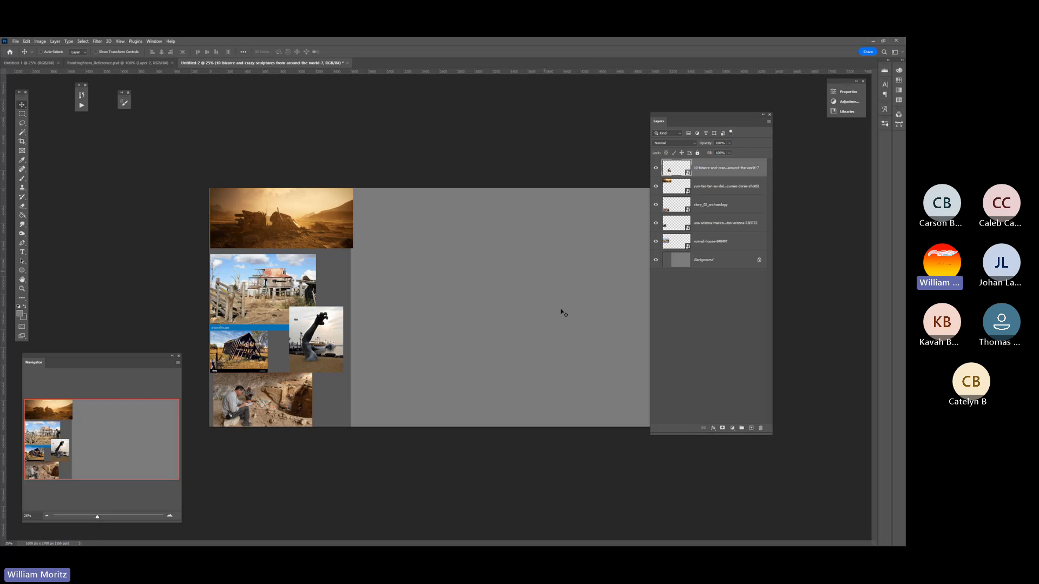
- Merge all five reference photo layers into one layer and desaturate it to grayscale
shift+click(726, 241)
key(ctrl+e)
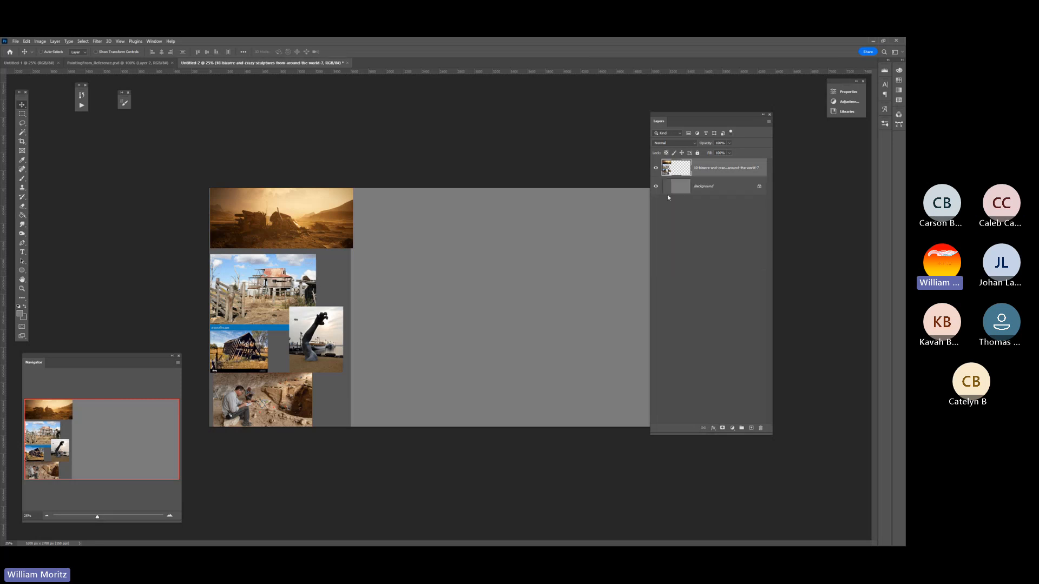
click(42, 42)
mouse_move(66, 64)
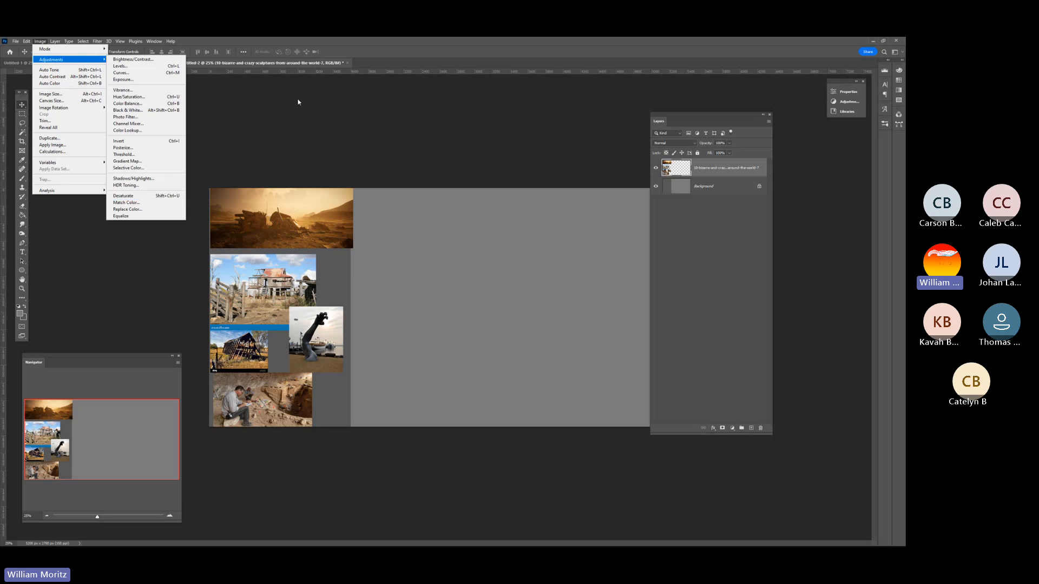
click(143, 195)
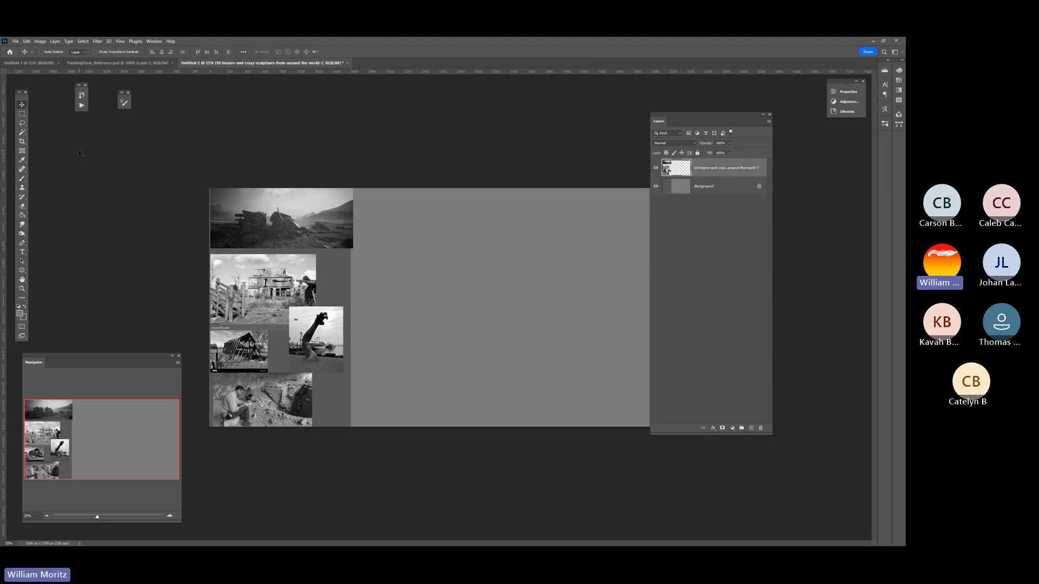
- Add a new empty layer above the merged photos and activate the Brush tool
click(751, 428)
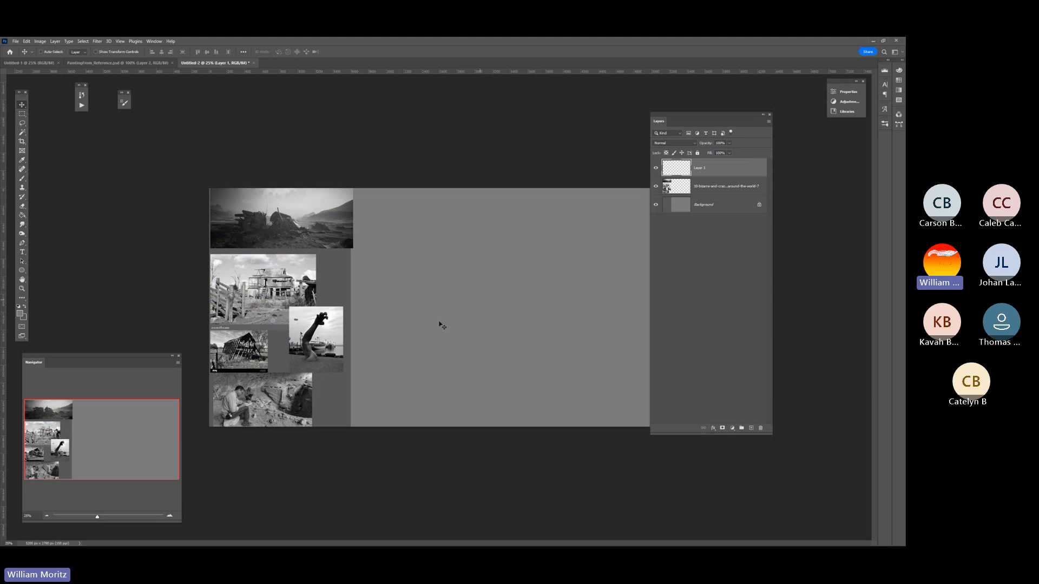
key(b)
- Set the foreground color to bright red
click(20, 315)
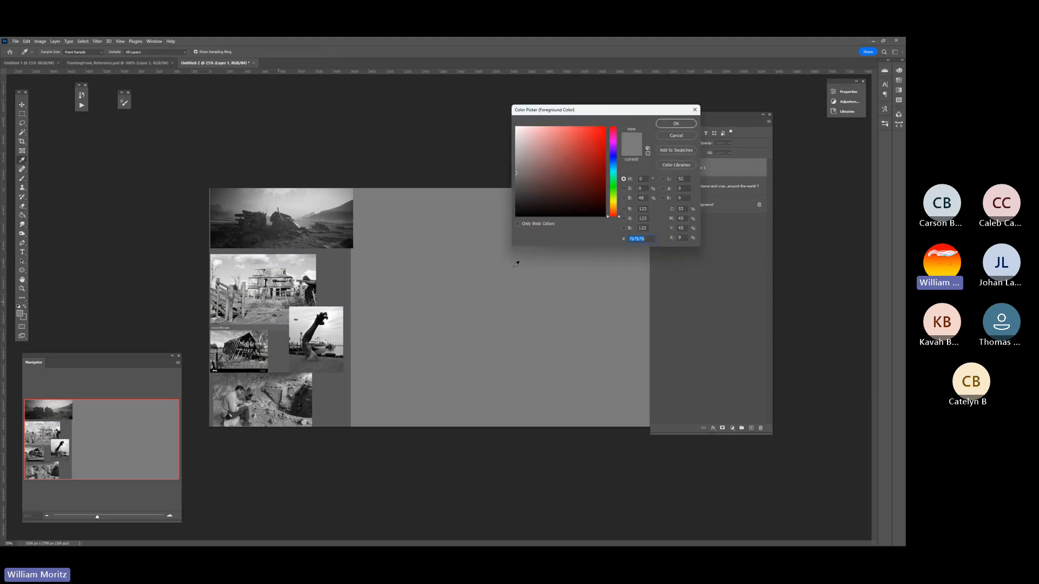
click(587, 149)
key(Return)
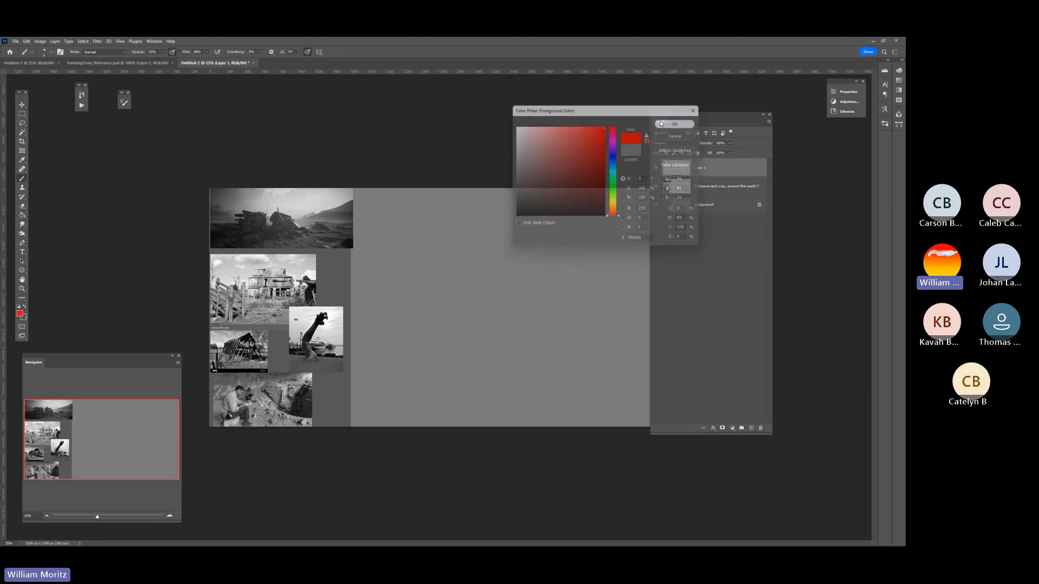
- Set the foreground color to a dark navy blue, RGB 2, 27, 84
click(20, 315)
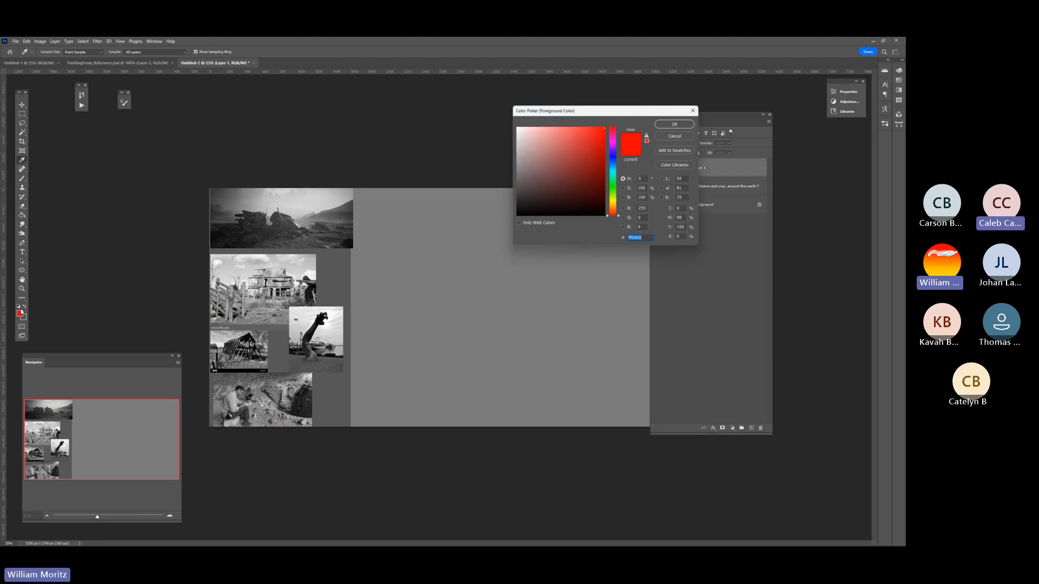
click(613, 163)
drag(599, 147, 603, 187)
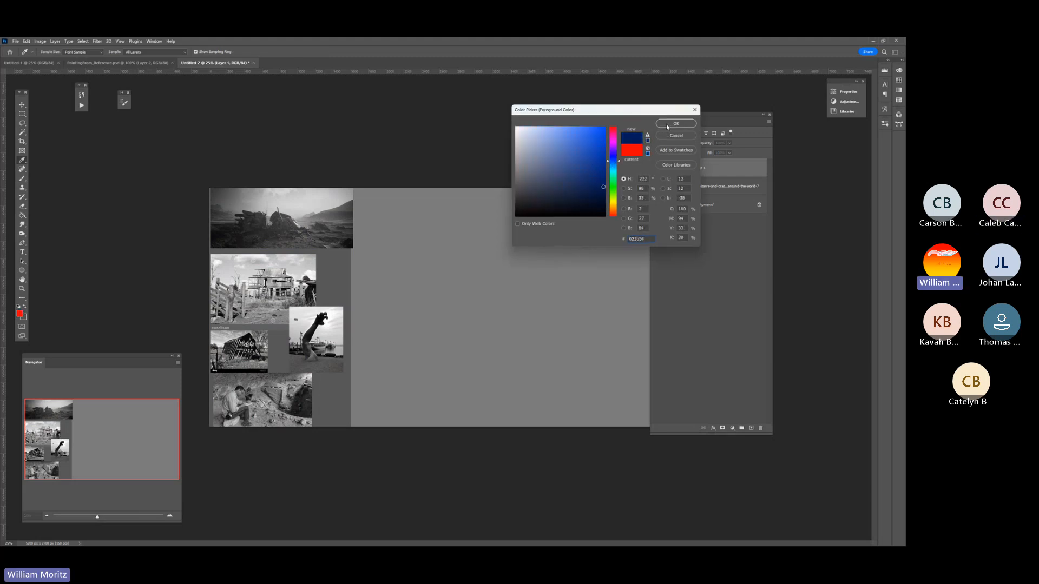
key(Return)
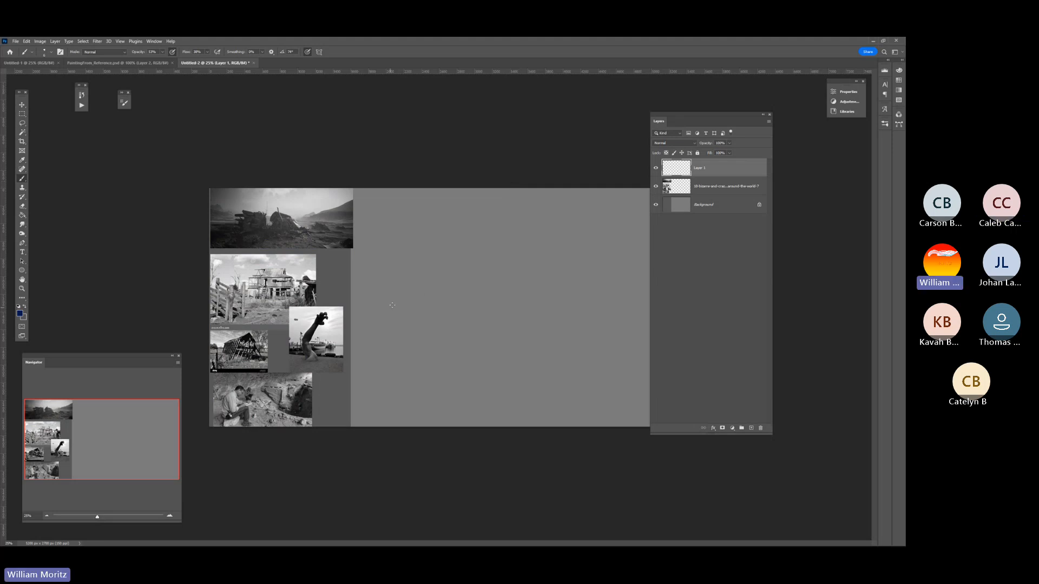
- Raise the brush's opacity to a medium level, increase its stroke smoothing and move the Layers panel clear of the canvas
click(163, 52)
click(231, 114)
click(160, 52)
drag(165, 60, 153, 62)
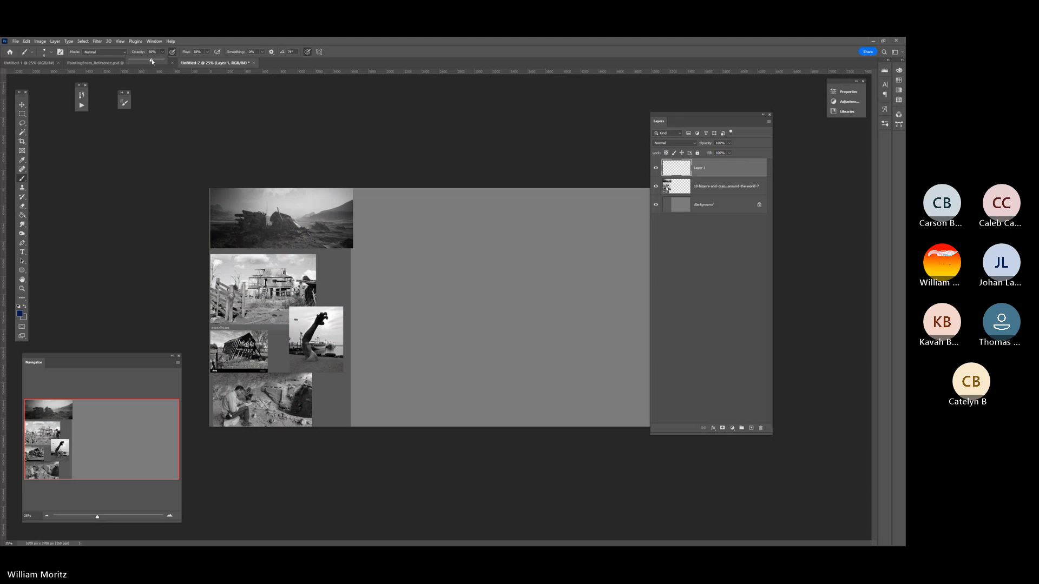
click(159, 96)
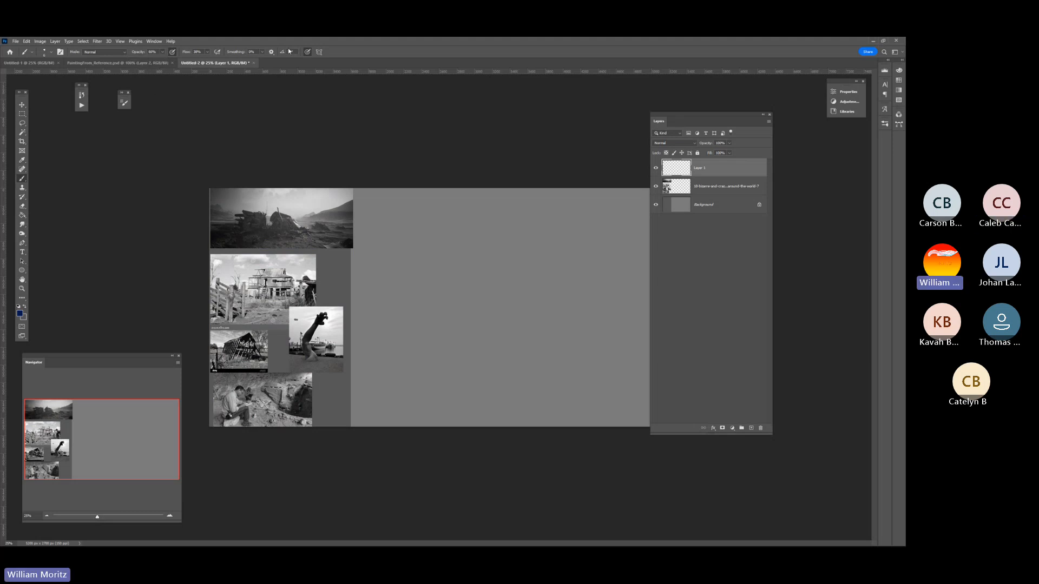
click(256, 51)
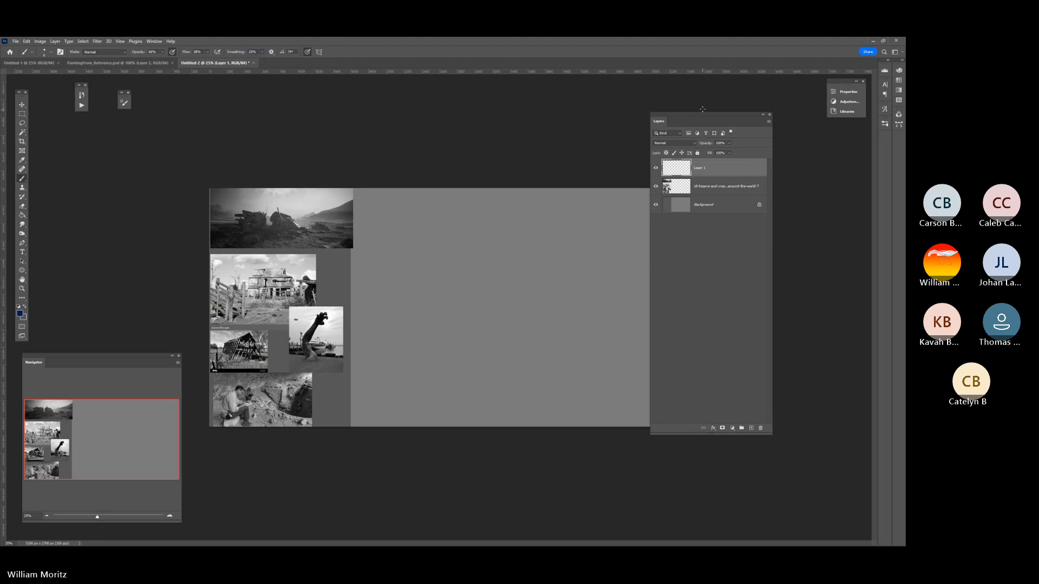
drag(684, 126, 743, 122)
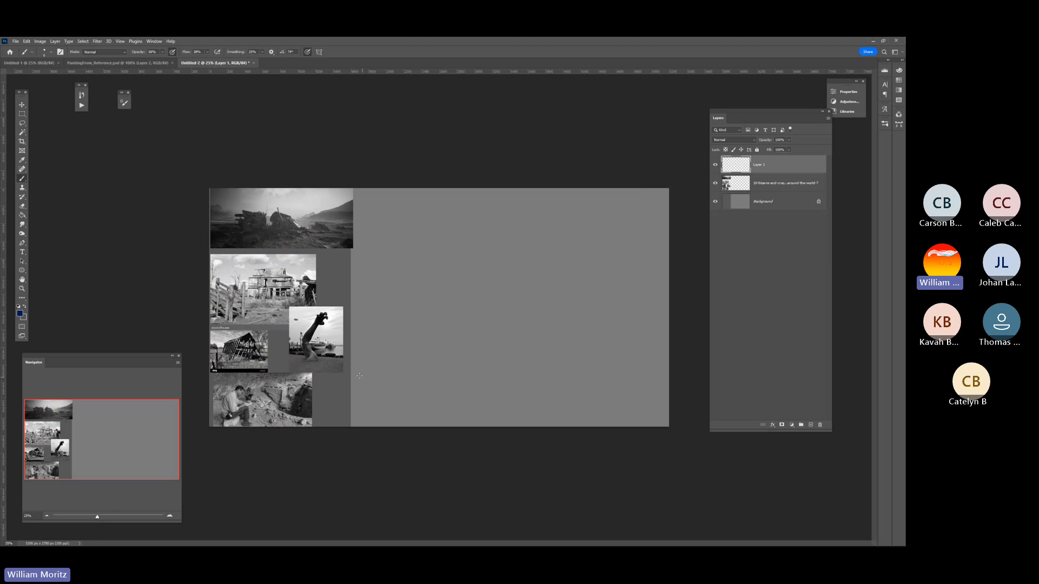
- Try straight horizontal horizon lines at low, high and middle heights of the painting area, undoing each one
drag(351, 380, 679, 383)
key(ctrl+z)
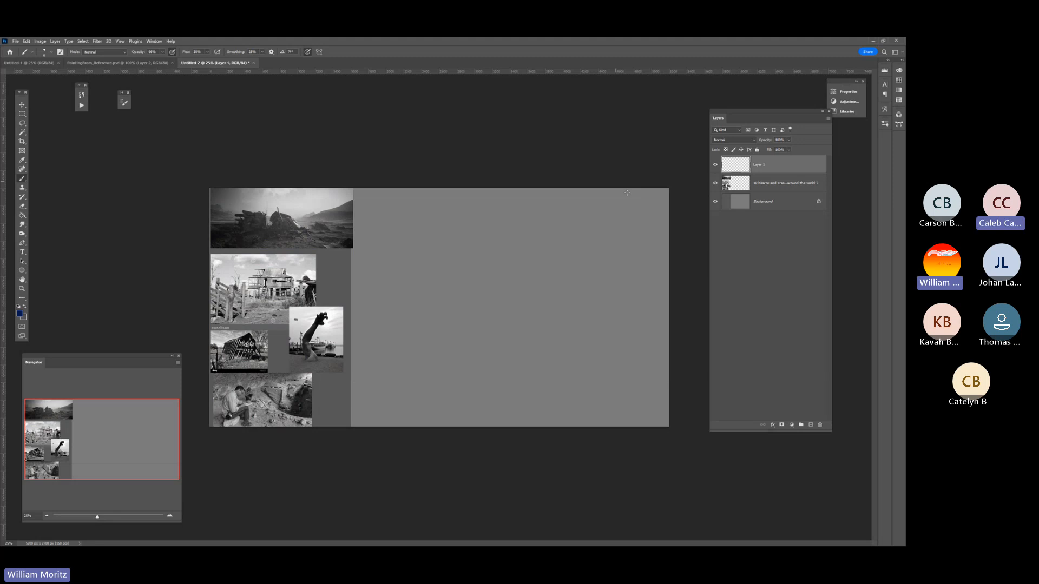
drag(665, 205, 400, 205)
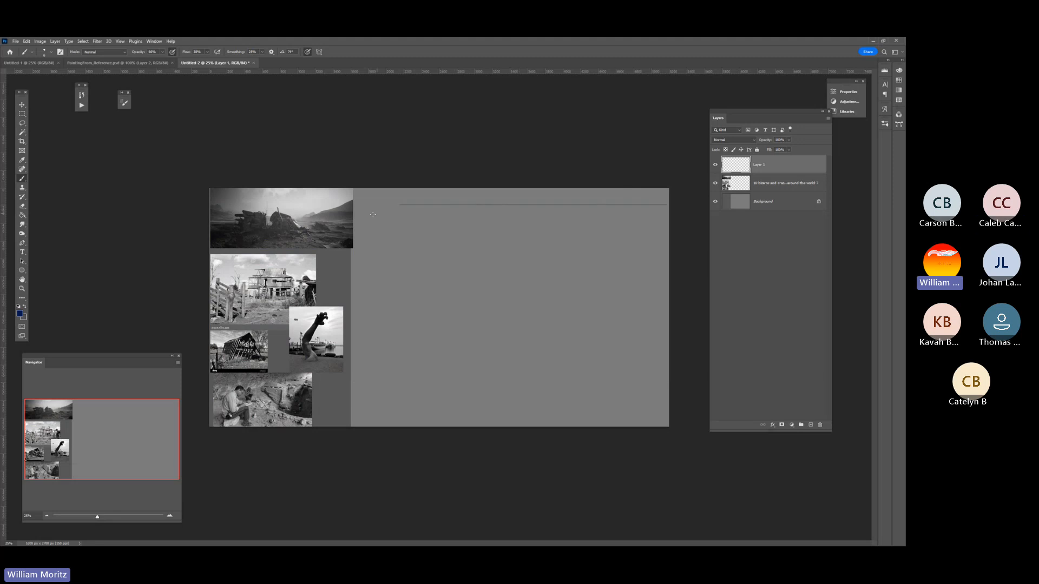
key(ctrl+z)
drag(358, 306, 727, 308)
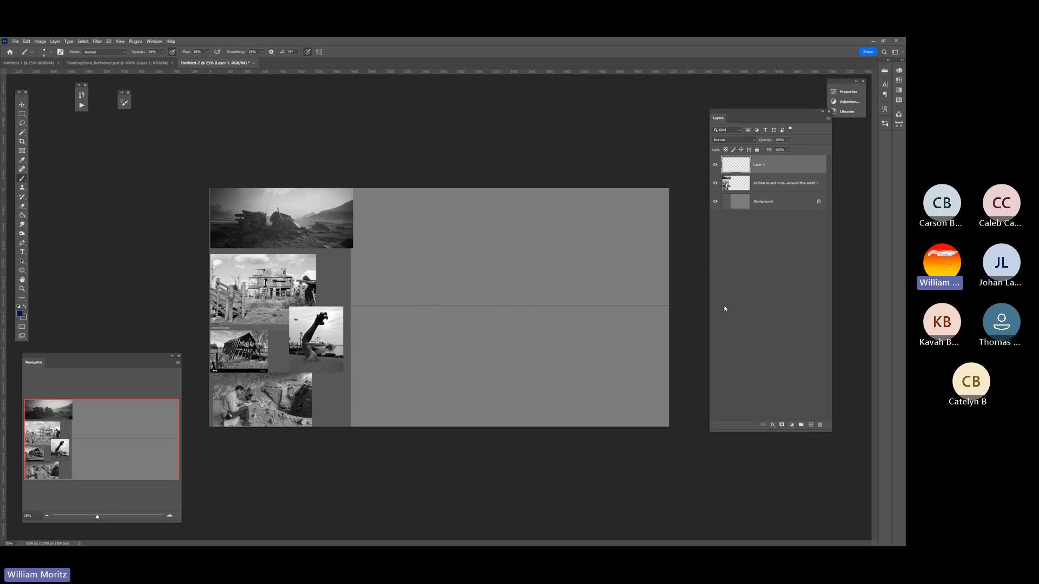
key(ctrl+z)
drag(351, 309, 706, 308)
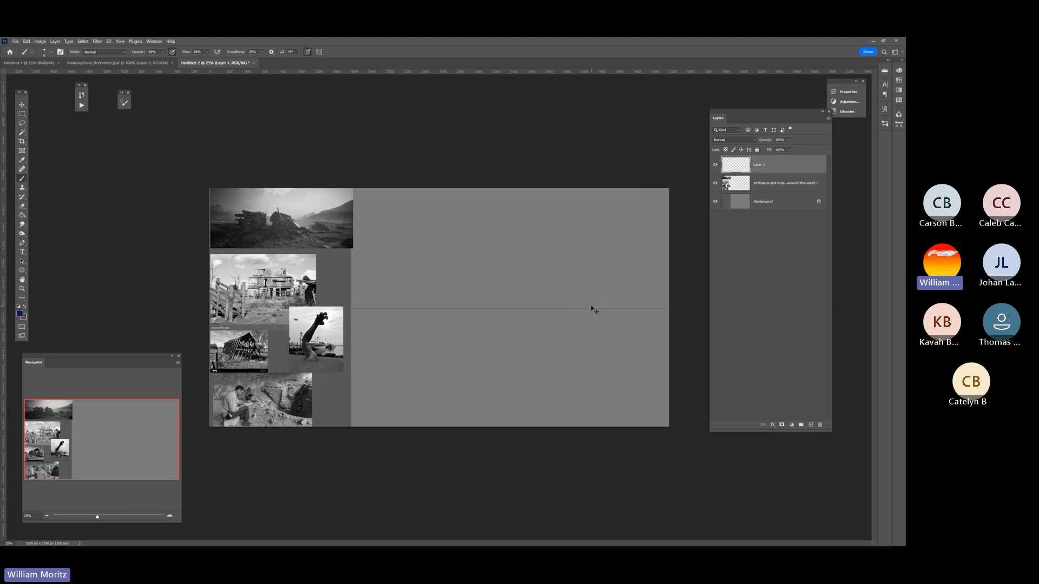
key(ctrl+z)
- Draw a straight horizon line across the painting area, about one fifth of its height below the upper edge
drag(445, 244, 689, 246)
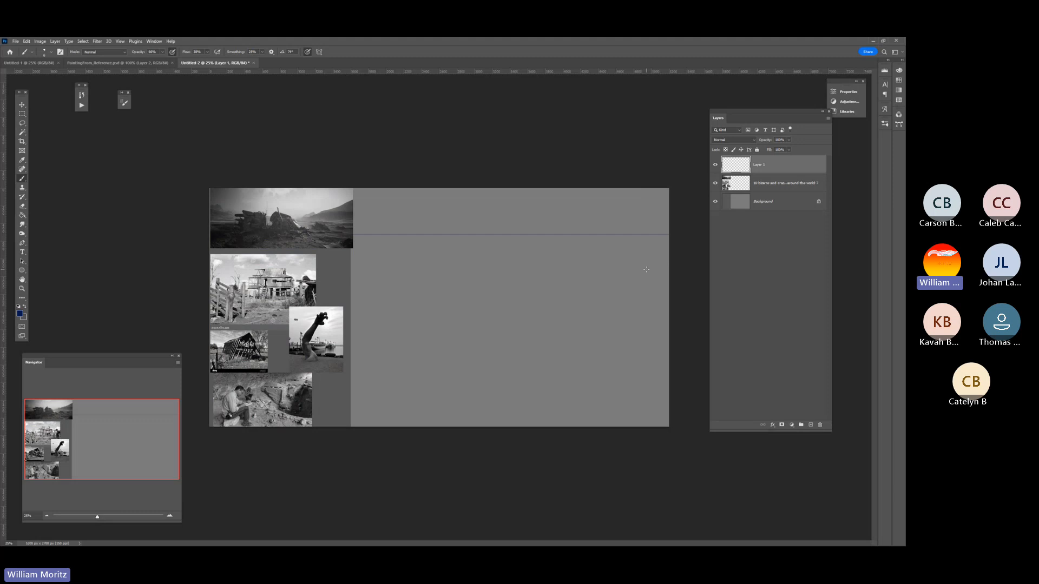
mouse_move(595, 248)
mouse_down()
mouse_move(519, 245)
mouse_move(582, 357)
mouse_up()
key(ctrl+z)
- Sketch thin mountain ridge and sloping ground lines around the horizon across the full width of the painting area
drag(664, 194, 603, 220)
drag(520, 223, 501, 241)
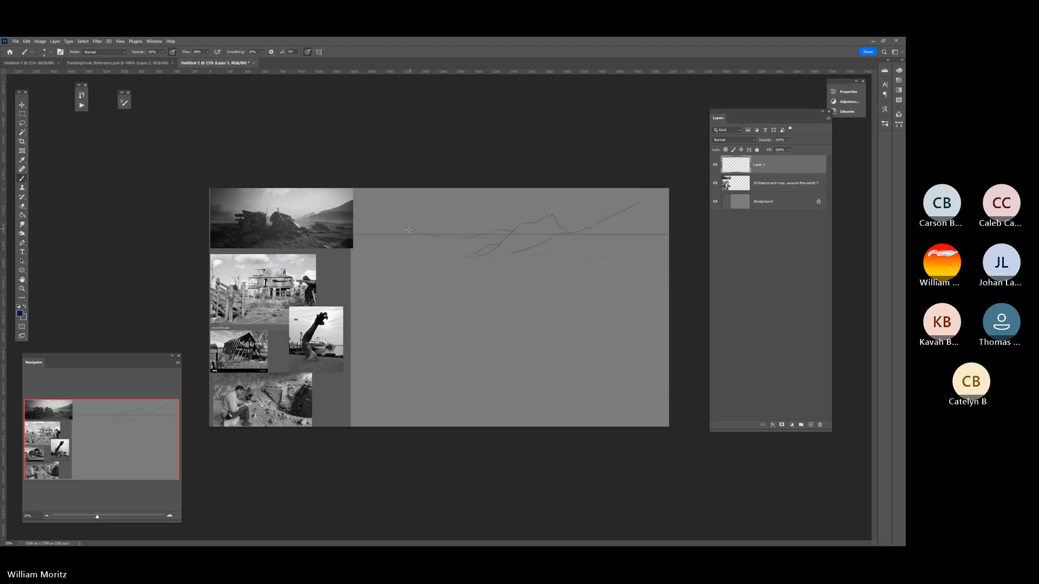
drag(392, 231, 355, 214)
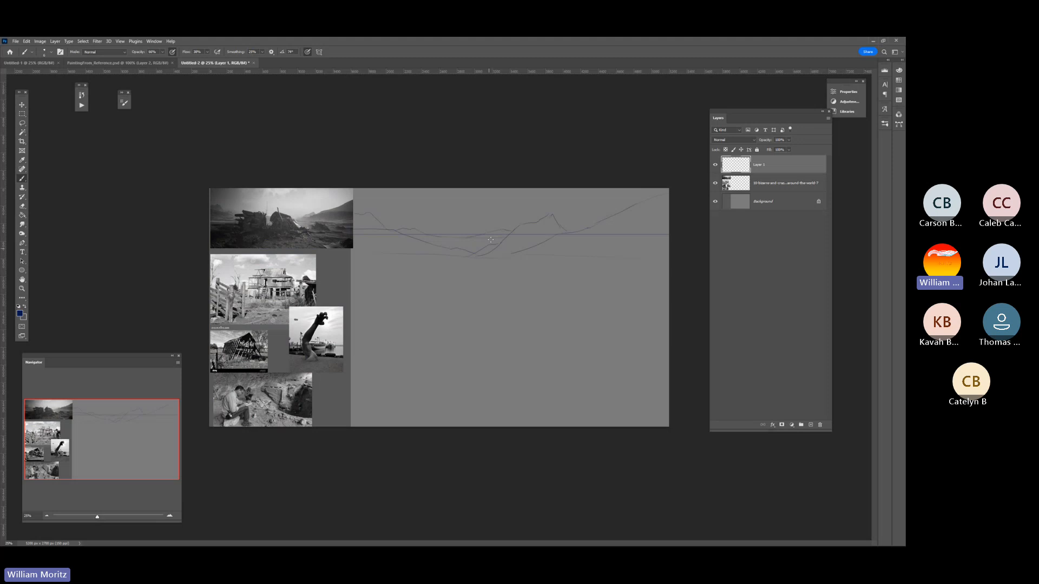
drag(492, 243, 364, 384)
- Add another new layer above the landscape sketch and set the brush opacity to 100%
click(812, 425)
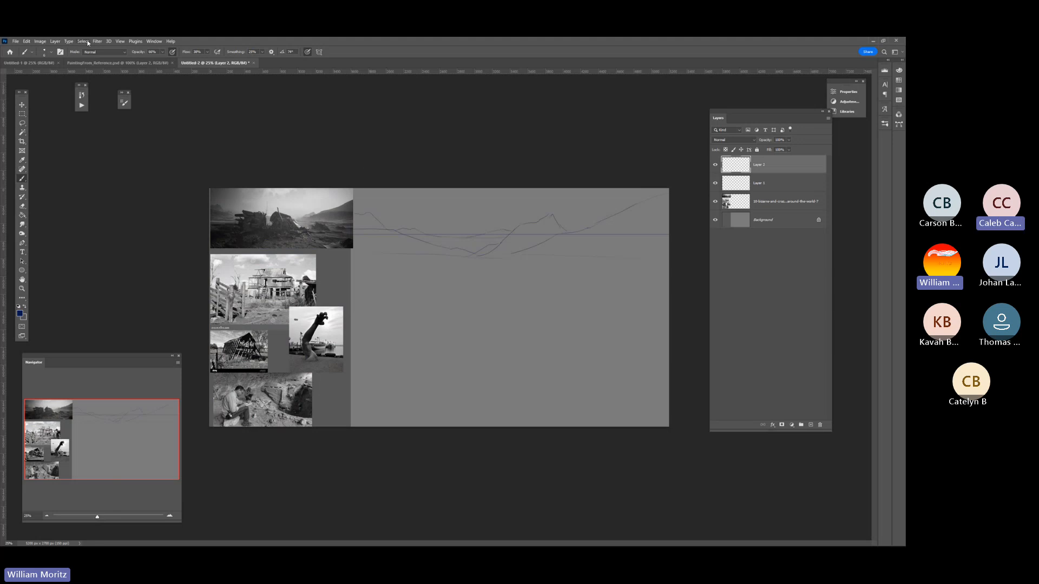
click(162, 52)
drag(162, 60, 177, 61)
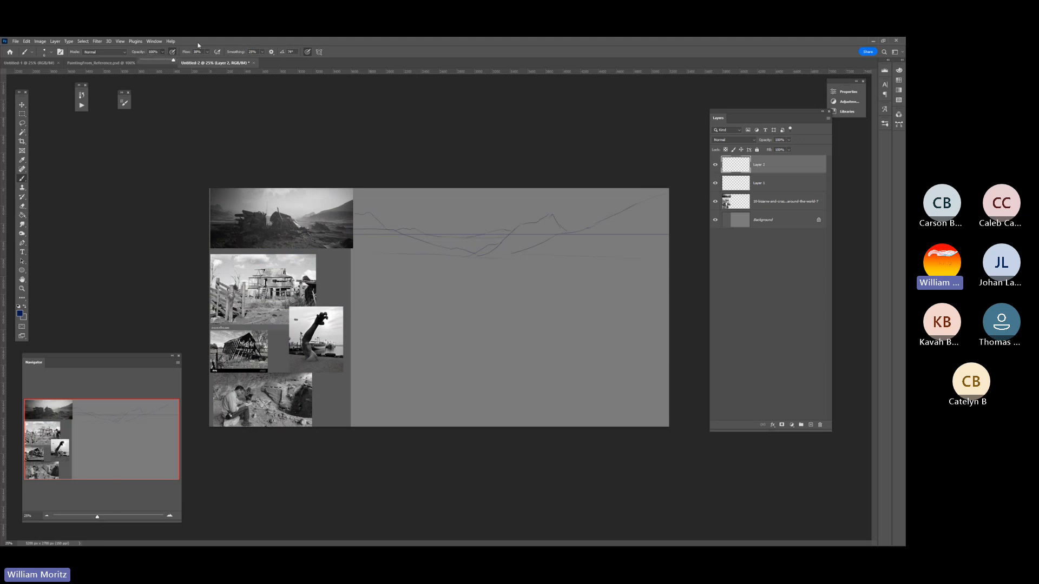
click(198, 45)
scroll(441, 310, up, 2)
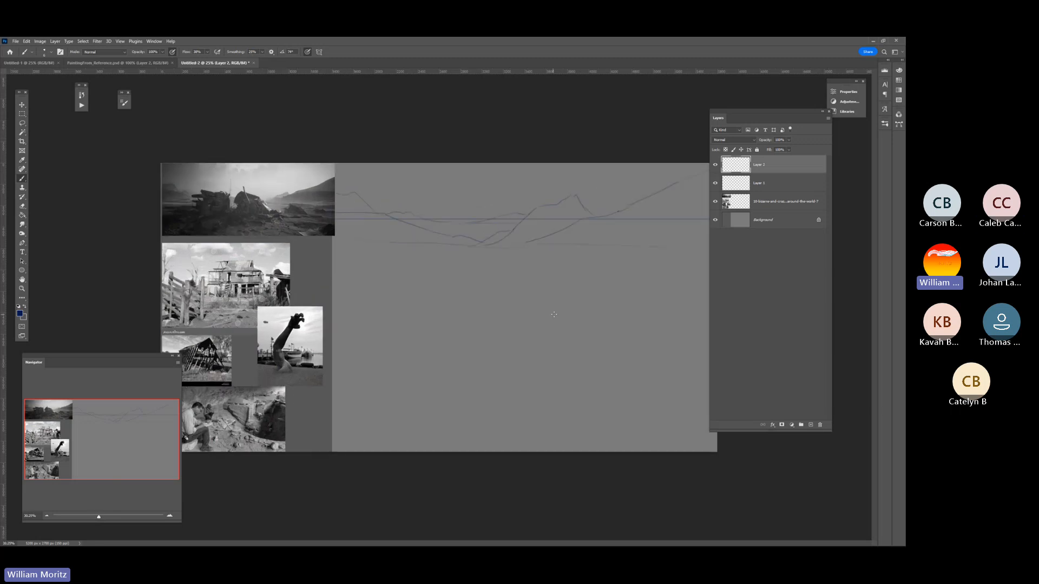
- Sketch a wide, bowl-shaped pit outline with a few inner guide lines in the foreground below the horizon
drag(574, 317, 498, 377)
drag(359, 333, 336, 327)
mouse_move(599, 306)
mouse_down()
mouse_move(492, 273)
mouse_move(419, 272)
mouse_move(330, 304)
mouse_up()
- Try vertical and diagonal strokes across the painting area, undoing each one
drag(516, 158, 533, 503)
key(ctrl+z)
mouse_move(701, 175)
mouse_down()
mouse_move(556, 272)
mouse_move(714, 430)
mouse_move(677, 335)
mouse_move(642, 367)
mouse_up()
key(ctrl+z)
mouse_move(695, 447)
mouse_down()
mouse_move(522, 295)
mouse_move(455, 266)
mouse_up()
key(ctrl+z)
mouse_move(289, 304)
mouse_down()
mouse_move(287, 380)
mouse_move(305, 343)
mouse_move(291, 354)
mouse_move(279, 321)
mouse_move(295, 346)
mouse_move(303, 312)
mouse_up()
key(ctrl+z)
key(ctrl+z)
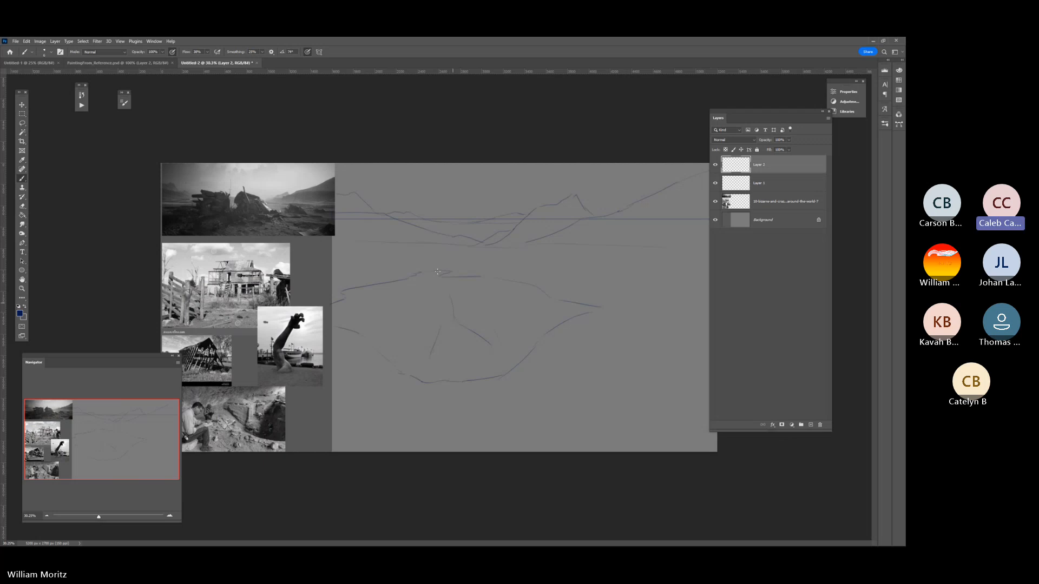
- Sketch a large bent arm rising out of the pit, with its elbow, forearm and a raised hand above the horizon
mouse_move(424, 278)
mouse_down()
mouse_move(437, 326)
mouse_move(457, 325)
mouse_up()
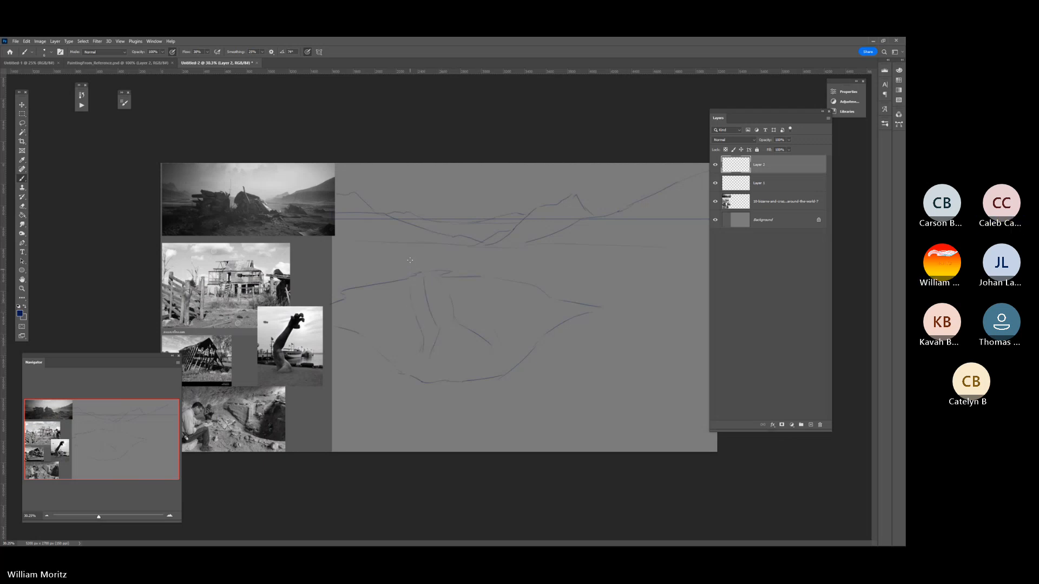
drag(414, 251, 414, 261)
drag(454, 314, 438, 277)
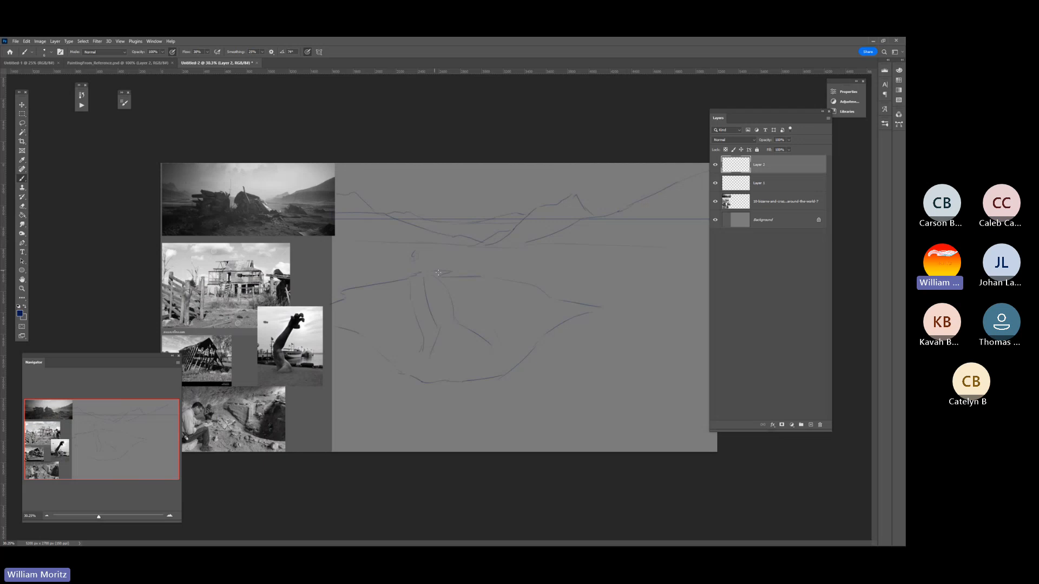
mouse_move(459, 240)
mouse_down()
mouse_move(463, 210)
mouse_move(422, 239)
mouse_move(469, 195)
mouse_up()
- Move the arm and pit sketch layer down until the raised hand overlaps the horizon line
key(v)
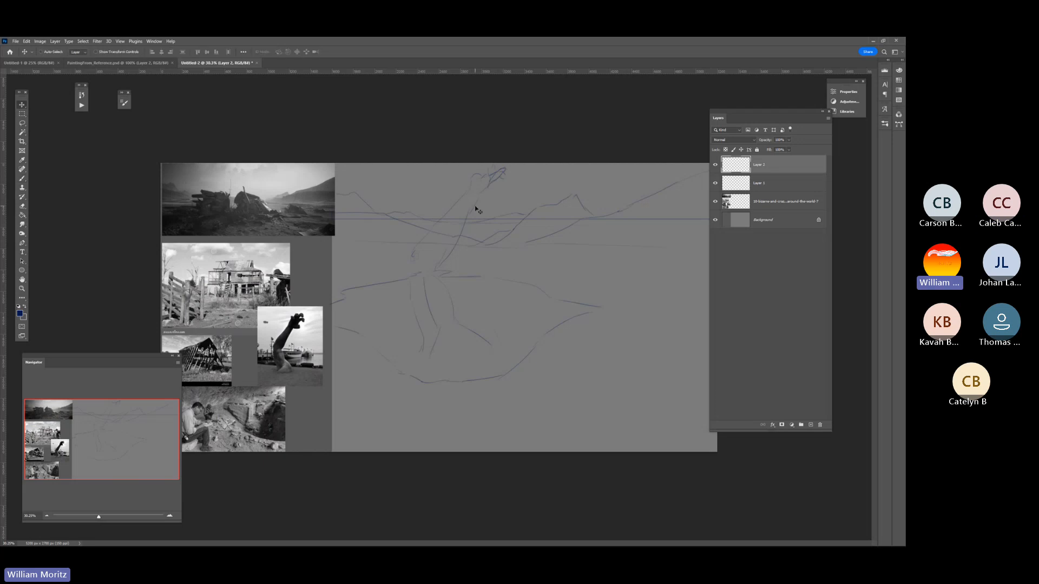
key(shift+Down)
key(shift+Down)
key(shift+Down)
key(shift+Down)
key(shift+Down)
key(shift+Down)
key(shift+Down)
key(shift+Down)
key(shift+Down)
key(shift+Down)
key(shift+Down)
key(shift+Down)
key(shift+Down)
key(shift+Down)
key(shift+Down)
key(shift+Down)
key(shift+Down)
key(shift+Down)
key(shift+Down)
key(shift+Down)
key(shift+Down)
key(shift+Down)
key(shift+Down)
key(shift+Down)
key(shift+Right)
key(shift+Right)
key(shift+Right)
key(shift+Left)
key(shift+Left)
key(shift+Left)
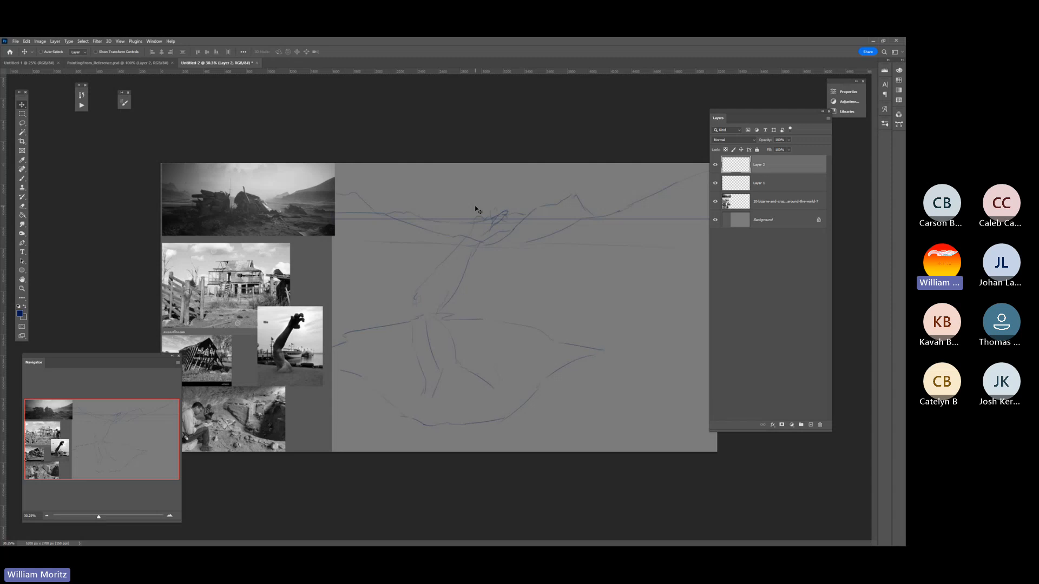
- Draw spread fingers on the raised hand and strengthen the contours of the forearm, elbow and upper arm
key(b)
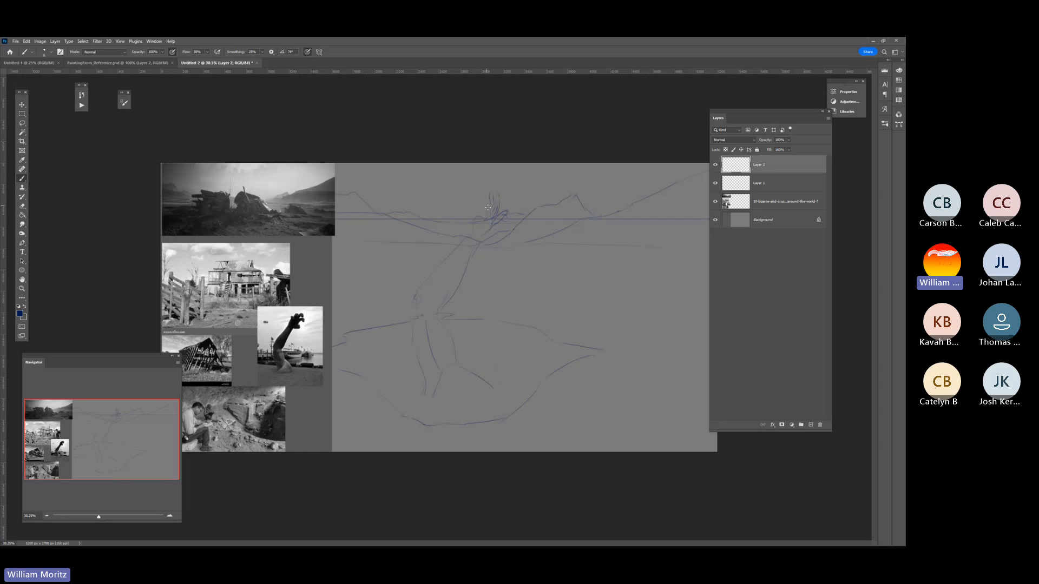
drag(482, 194, 484, 206)
drag(476, 248, 453, 298)
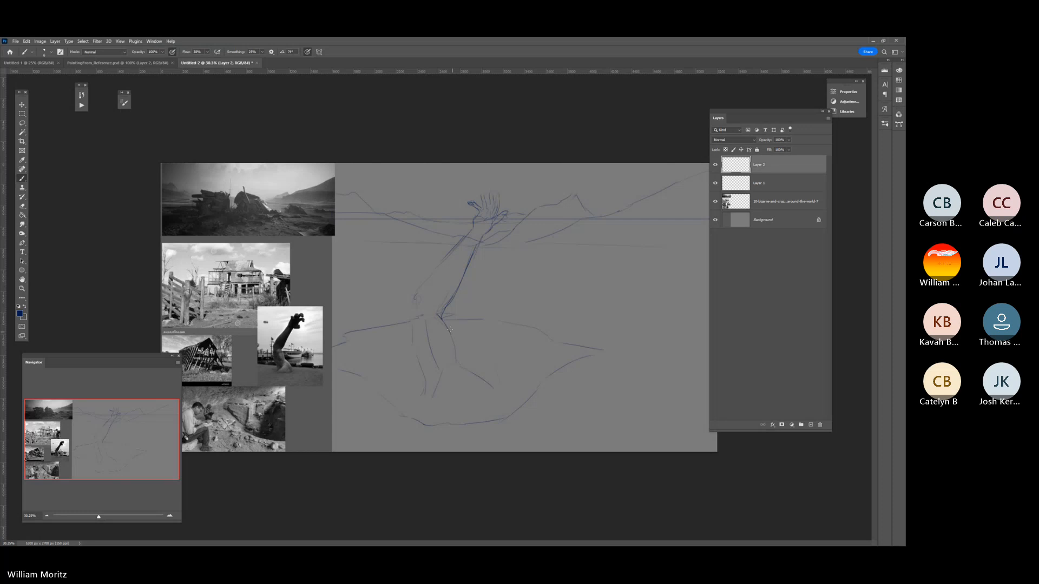
mouse_move(438, 264)
mouse_down()
mouse_move(411, 298)
mouse_move(423, 392)
mouse_up()
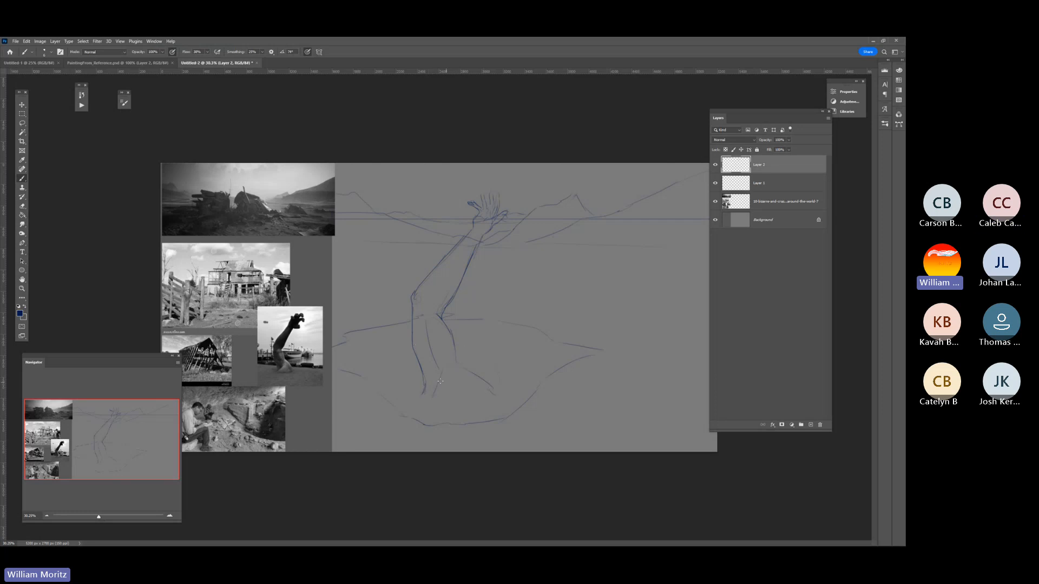
- Sketch the ground around the arm's base, adding broken slabs and rubble beside the elbow and firmer pit edges
drag(459, 363, 475, 395)
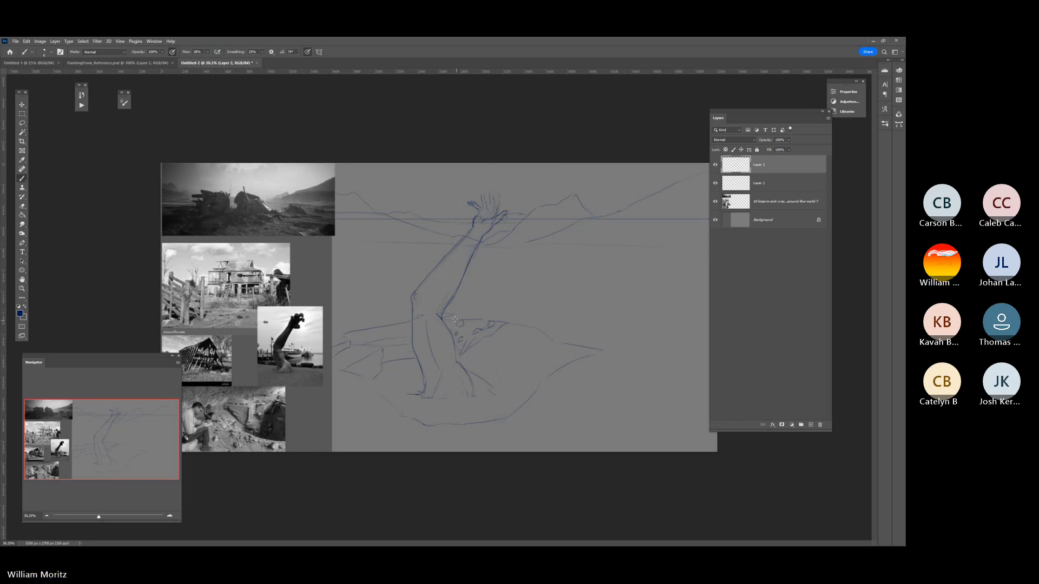
drag(455, 316, 487, 308)
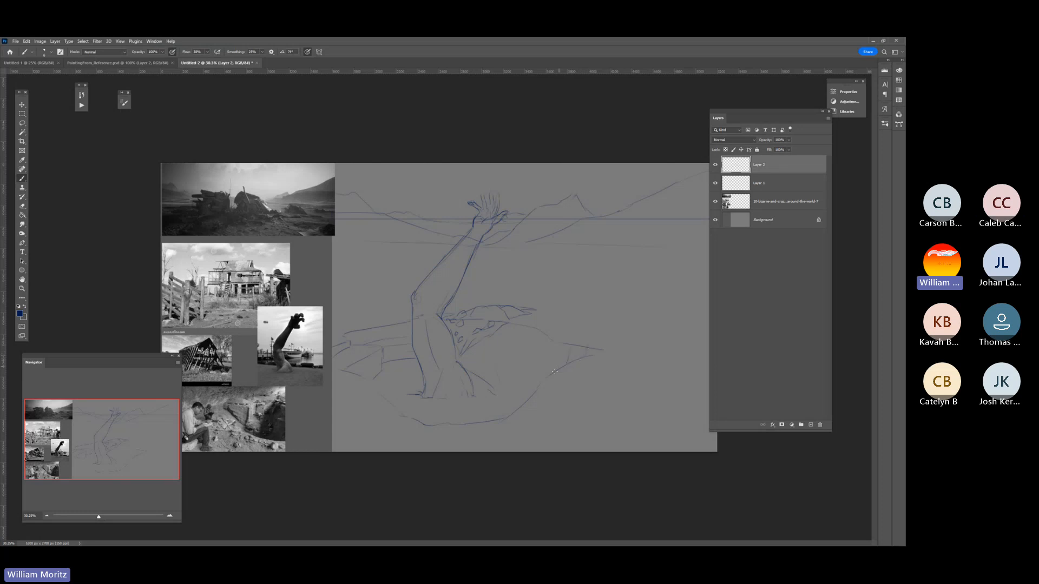
mouse_move(514, 394)
mouse_down()
mouse_move(394, 412)
mouse_move(405, 416)
mouse_move(364, 377)
mouse_up()
drag(547, 362, 474, 346)
- Select the raised hand and forearm down to the elbow with a freehand lasso outline
click(22, 123)
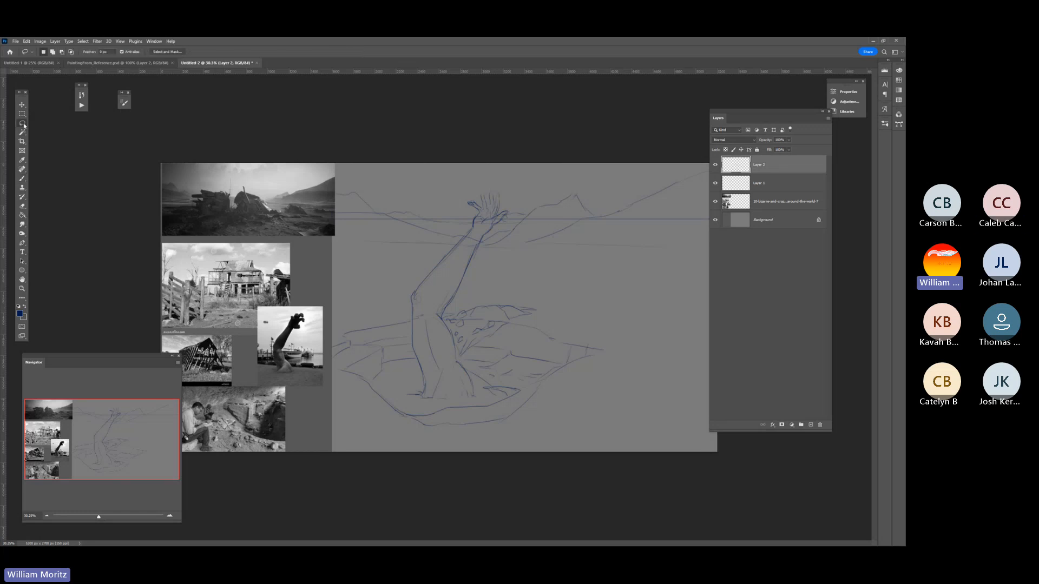
mouse_move(485, 178)
mouse_down()
mouse_move(459, 227)
mouse_move(465, 237)
mouse_move(503, 238)
mouse_up()
key(ctrl+d)
mouse_move(471, 281)
mouse_down()
mouse_move(498, 247)
mouse_move(494, 174)
mouse_move(433, 230)
mouse_move(410, 291)
mouse_move(450, 309)
mouse_move(474, 269)
mouse_up()
- Try distorting the selected hand and forearm into a larger shape, then undo the transform and restore the lasso selection
click(27, 41)
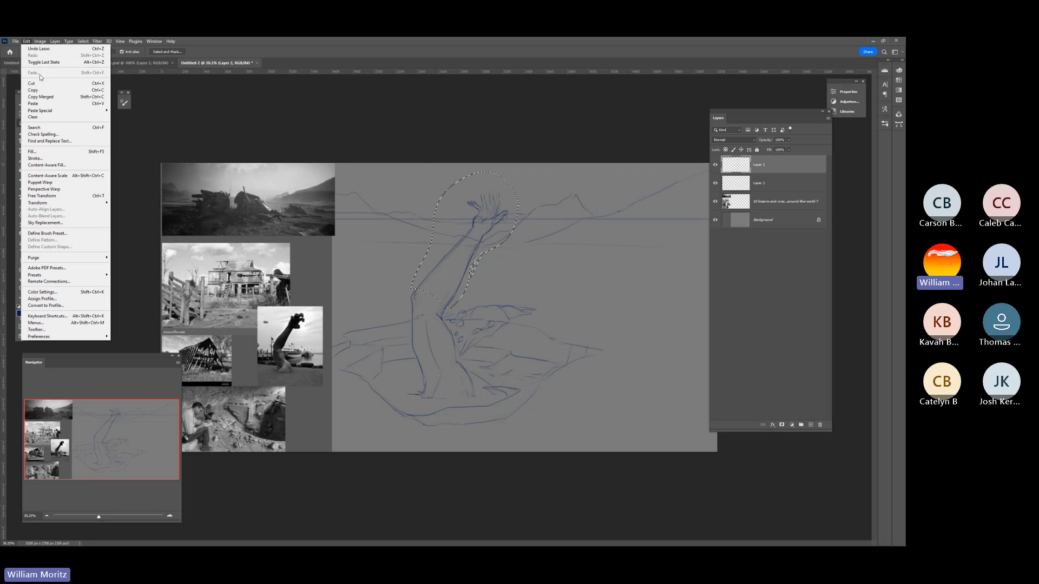
click(100, 196)
click(26, 41)
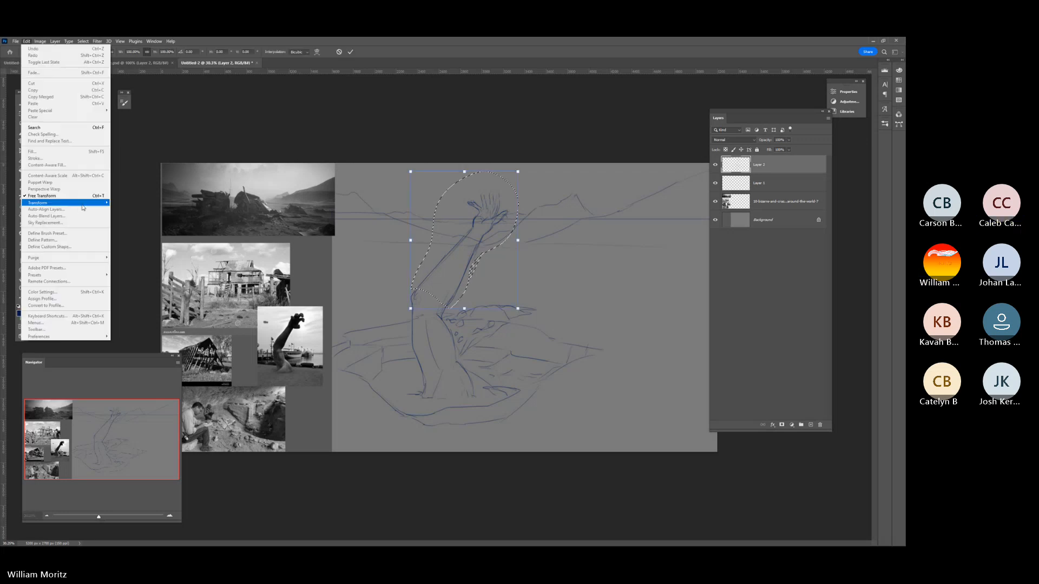
click(140, 234)
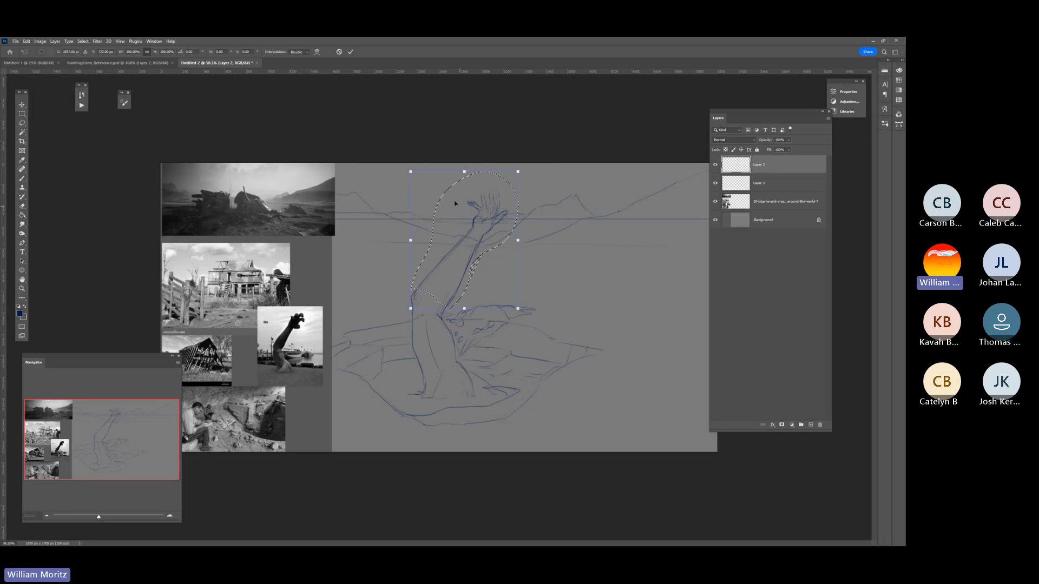
drag(518, 172, 511, 171)
drag(411, 172, 351, 163)
drag(433, 169, 436, 153)
key(Return)
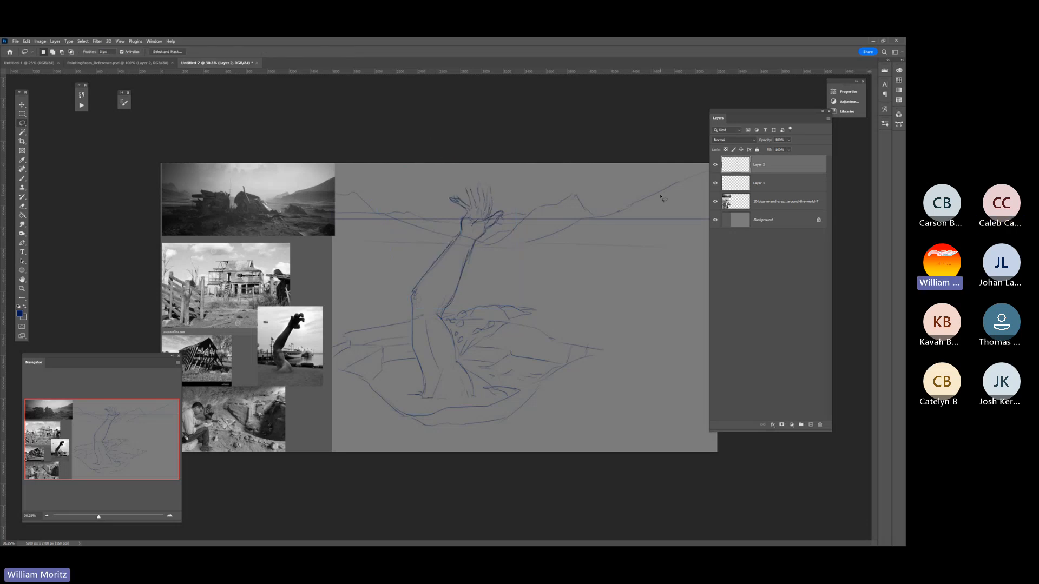
key(ctrl+z)
key(ctrl+z)
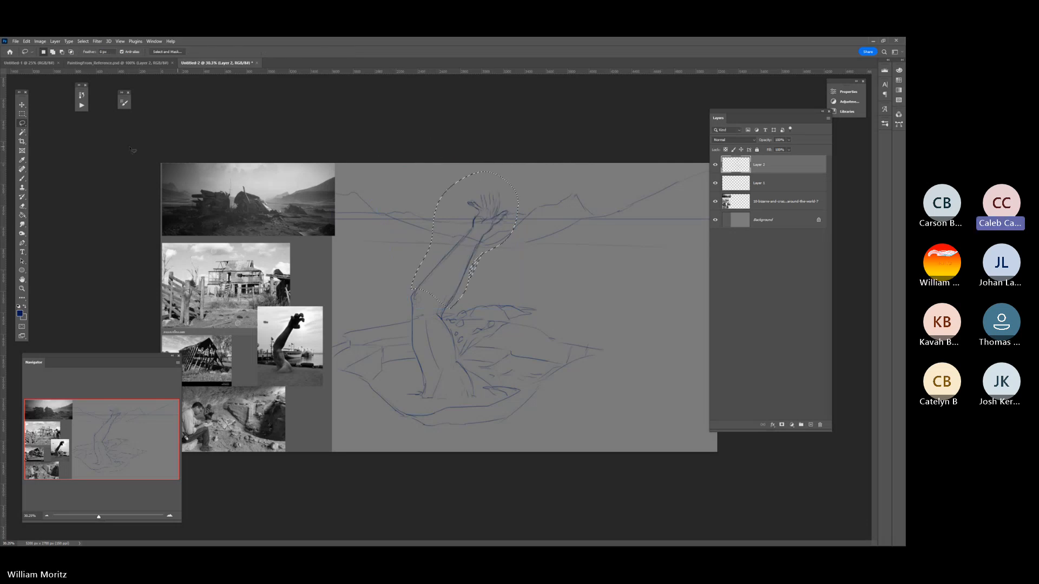
key(ctrl+d)
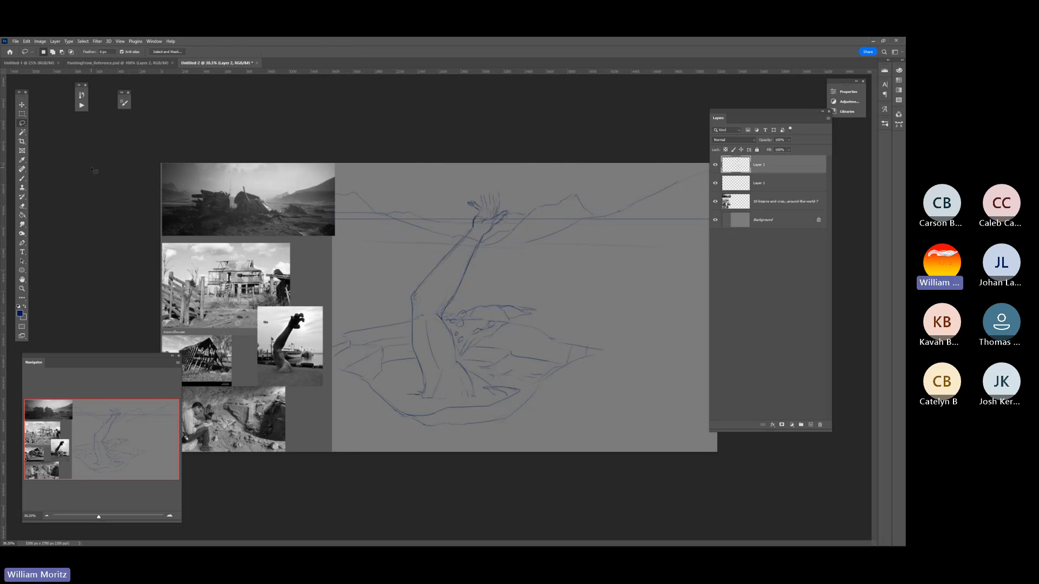
click(39, 42)
mouse_move(26, 41)
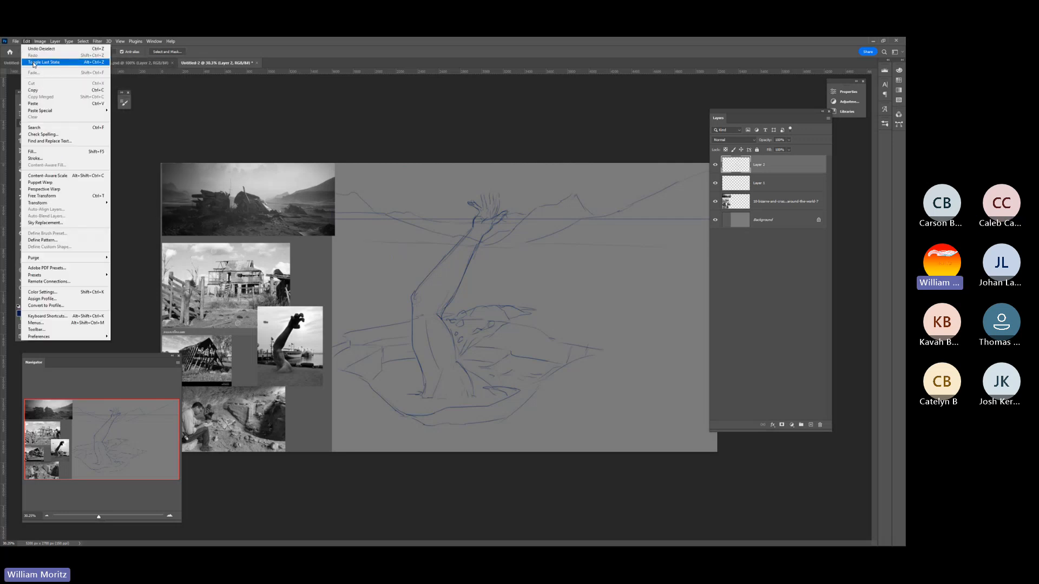
click(41, 48)
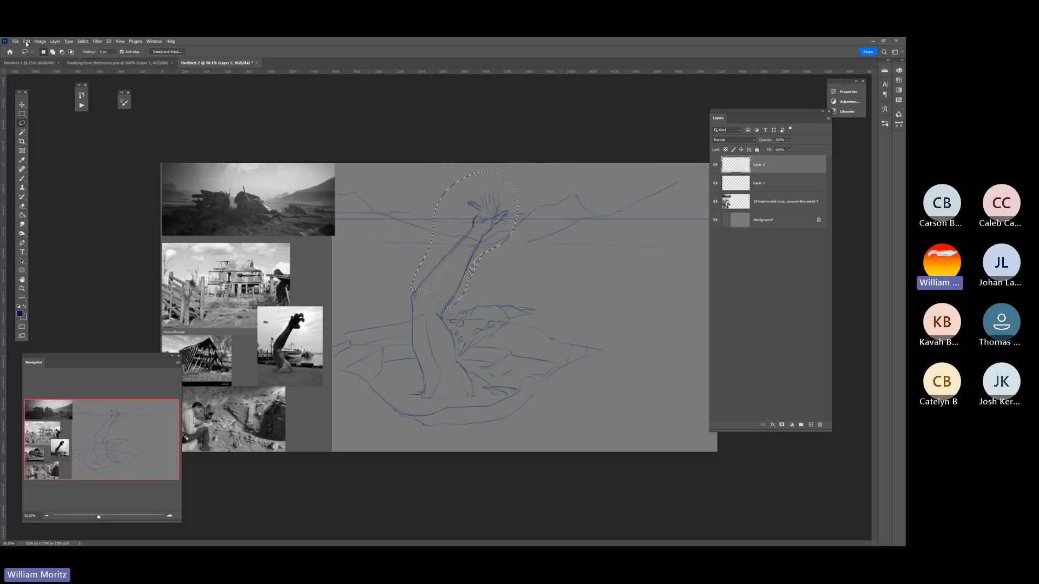
- Distort the selected hand and forearm so they stand more upright over the elbow, then deselect
click(26, 41)
mouse_move(65, 203)
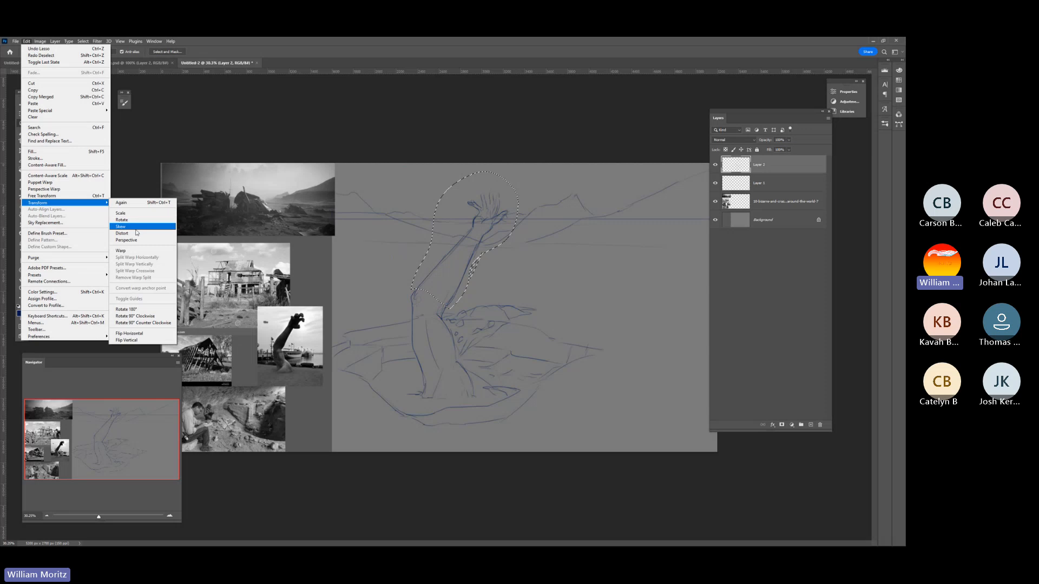
click(132, 233)
mouse_move(409, 178)
mouse_down()
mouse_move(384, 198)
mouse_move(415, 179)
mouse_move(405, 179)
mouse_up()
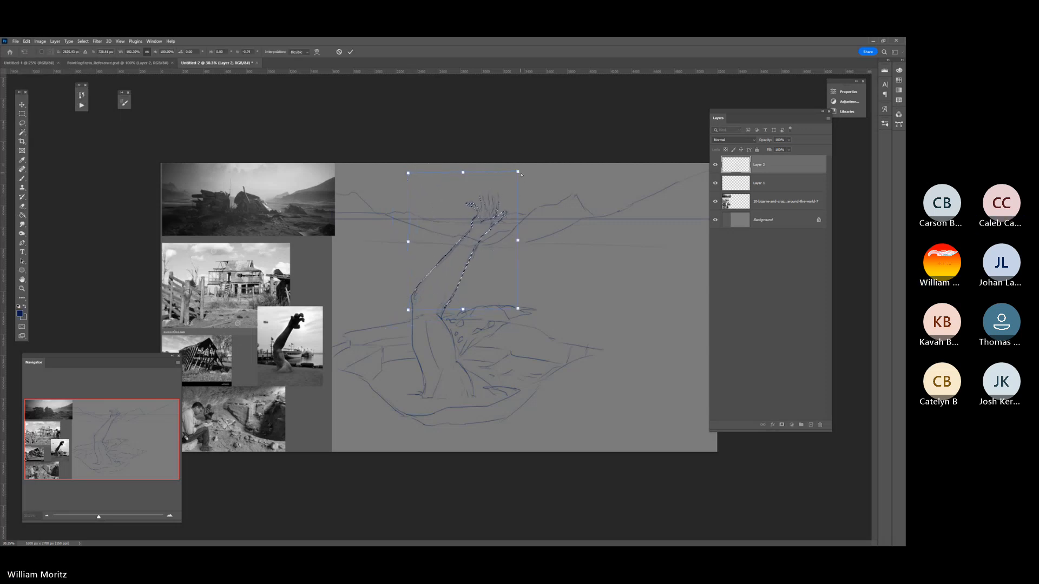
drag(521, 176, 490, 190)
drag(403, 175, 361, 159)
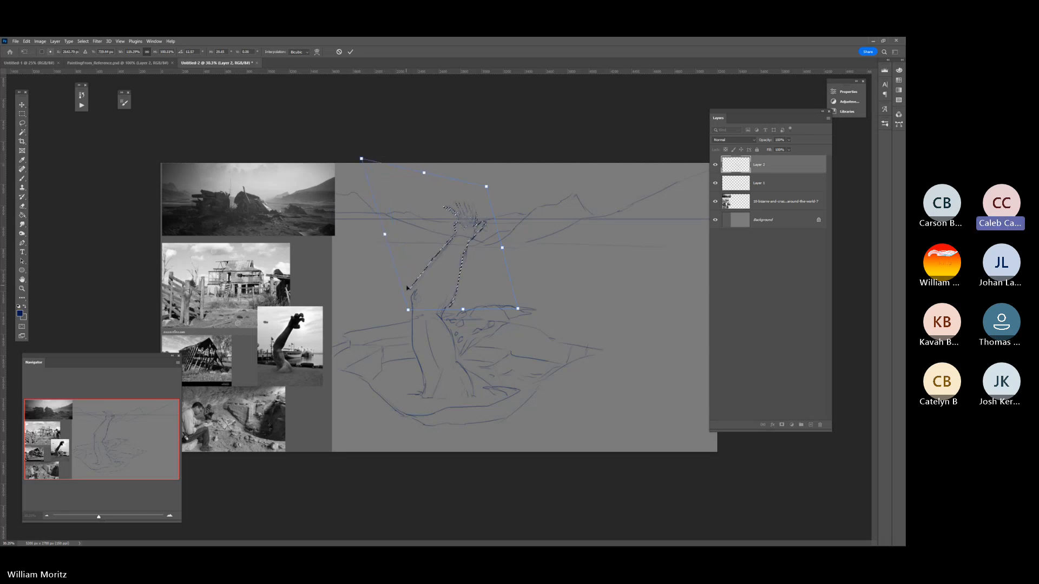
drag(408, 311, 467, 313)
drag(488, 187, 507, 186)
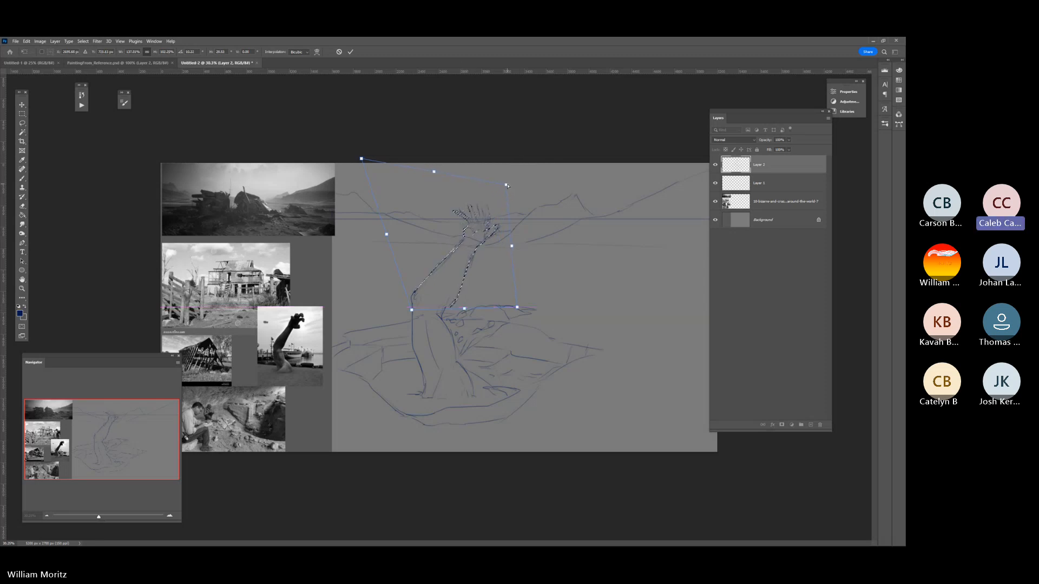
key(Return)
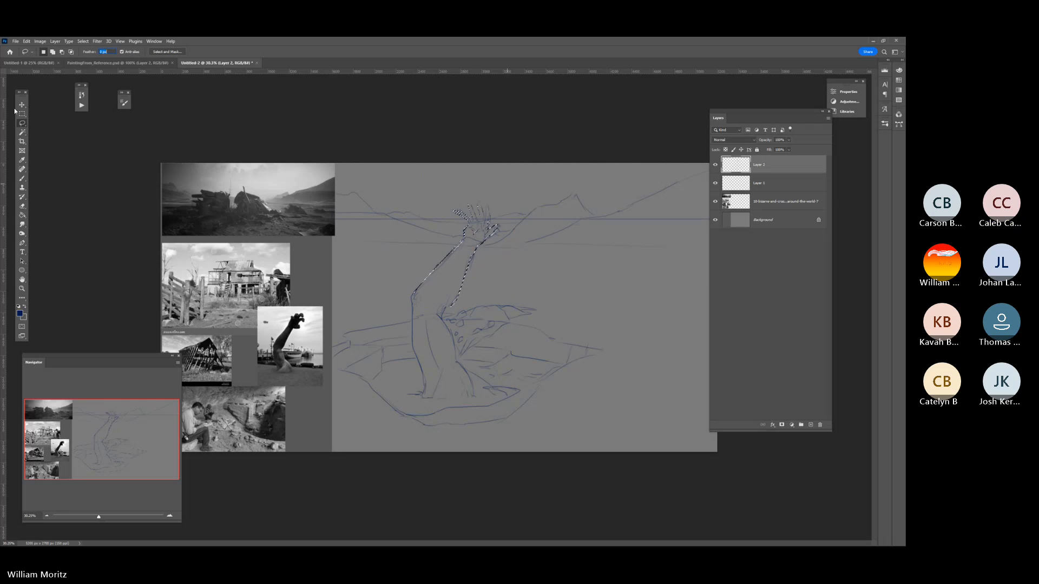
key(ctrl+d)
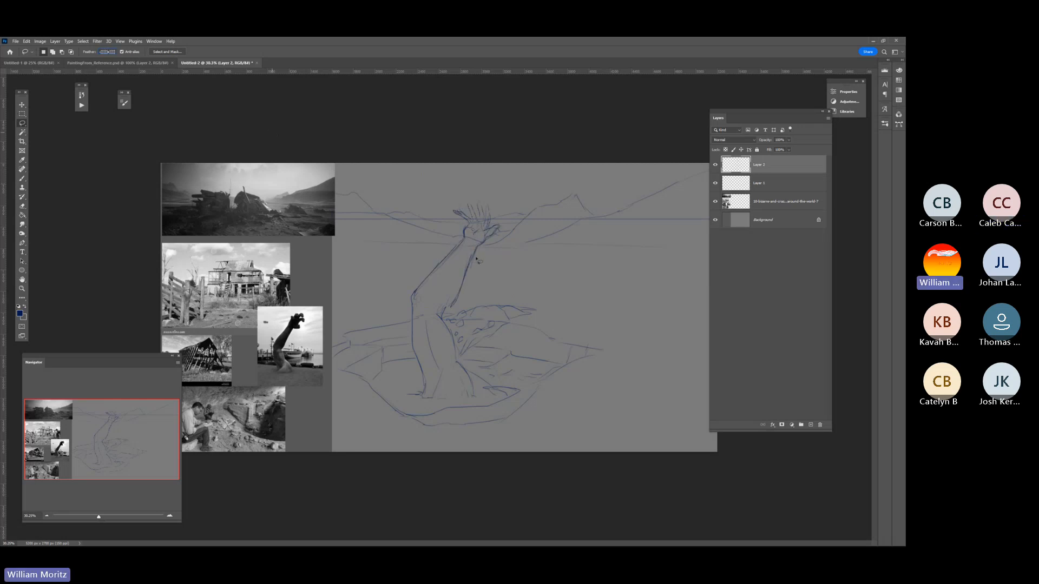
- Erase the forearm's inner contour between wrist and elbow and redraw it with the brush
click(402, 249)
key(Return)
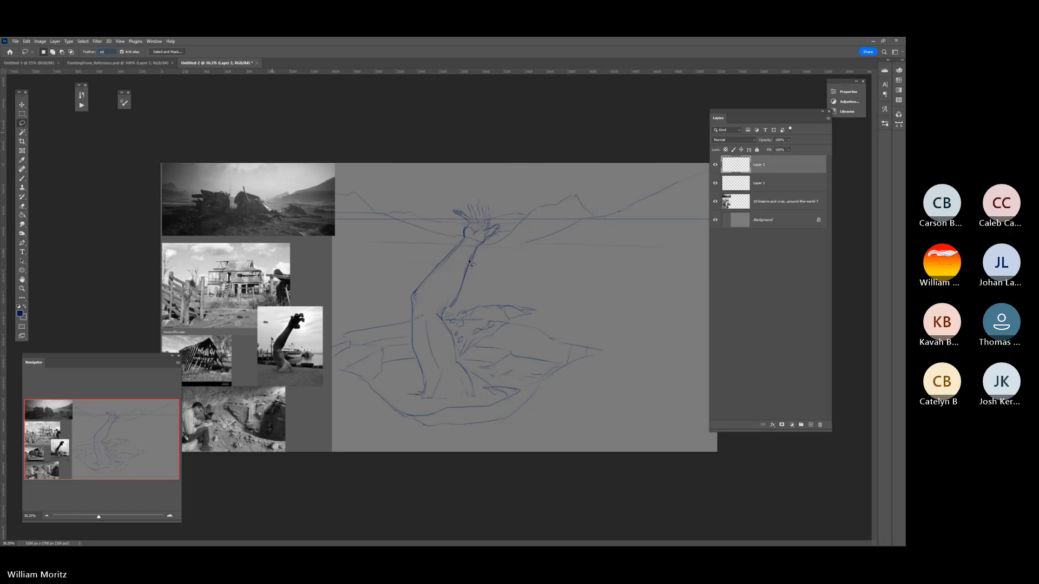
click(22, 207)
click(452, 229)
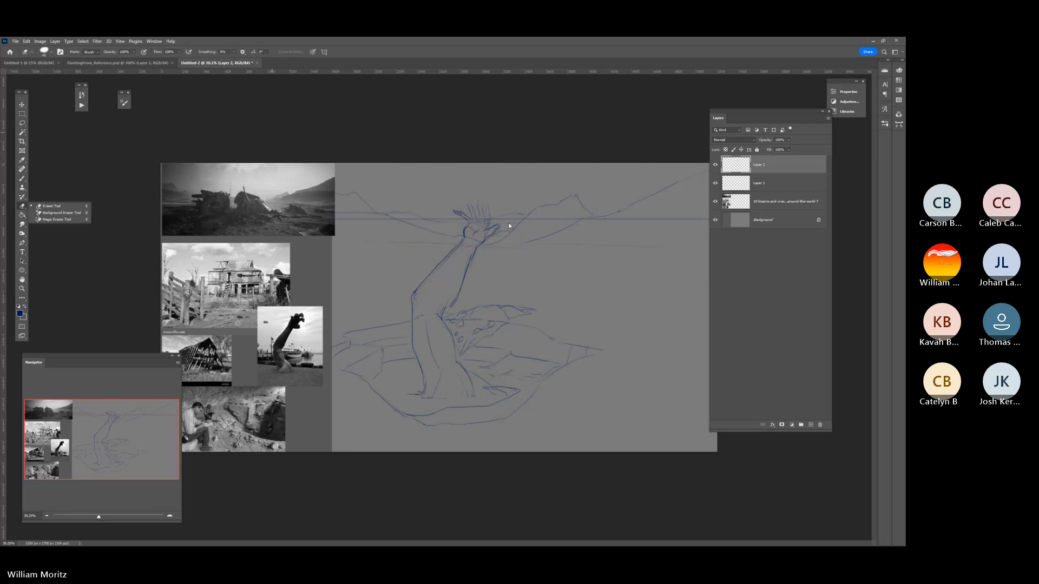
click(59, 206)
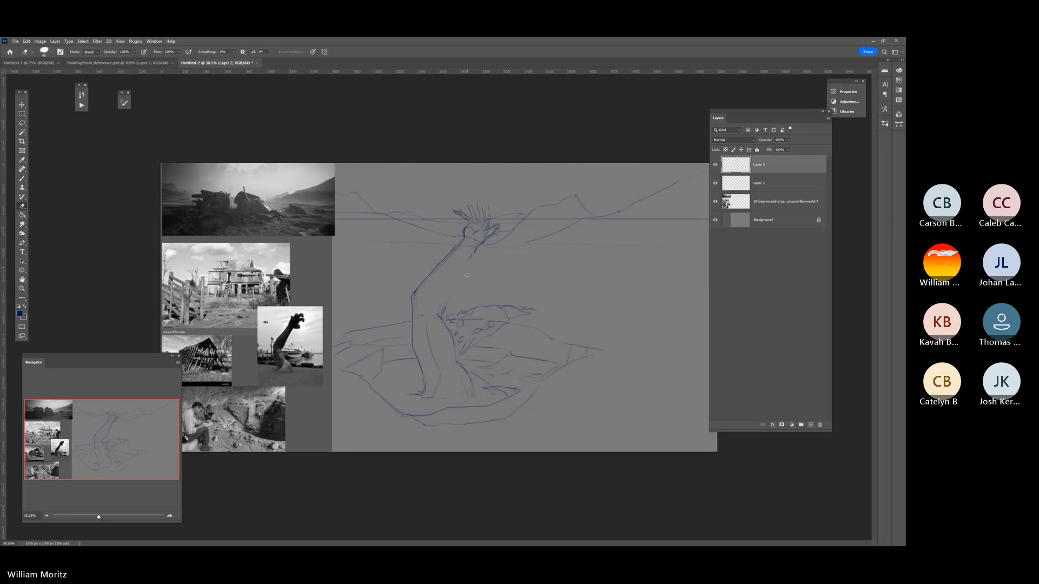
key(b)
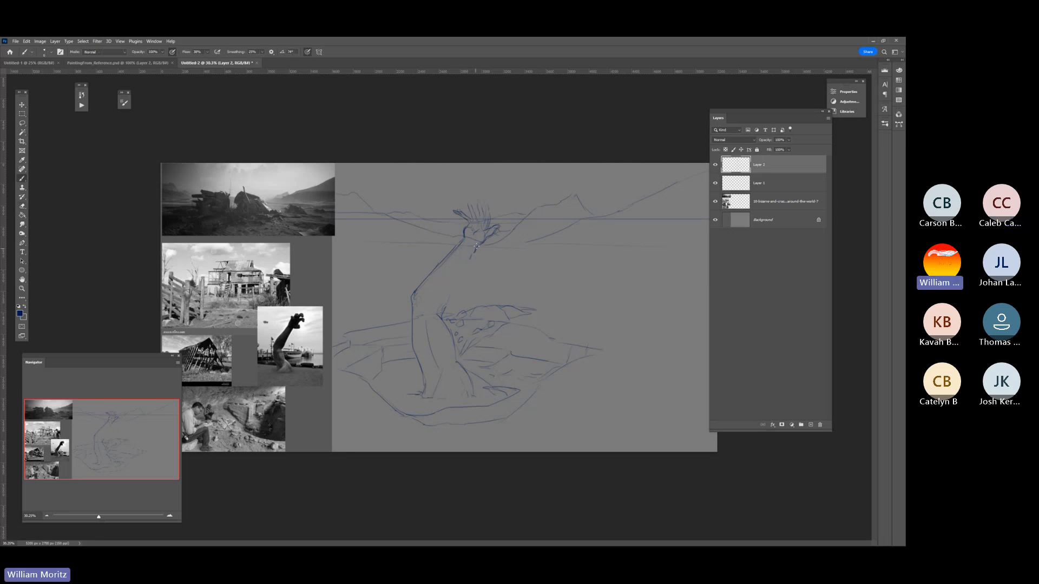
drag(468, 262, 444, 309)
- Toggle the arm sketch layer's visibility for comparison and try a long stroke beside the hand, undoing the stroke
click(715, 165)
click(715, 165)
drag(495, 197, 506, 254)
key(ctrl+z)
- Move the landscape sketch layer down so the horizon line crosses the forearm just below the wrist
key(v)
click(763, 184)
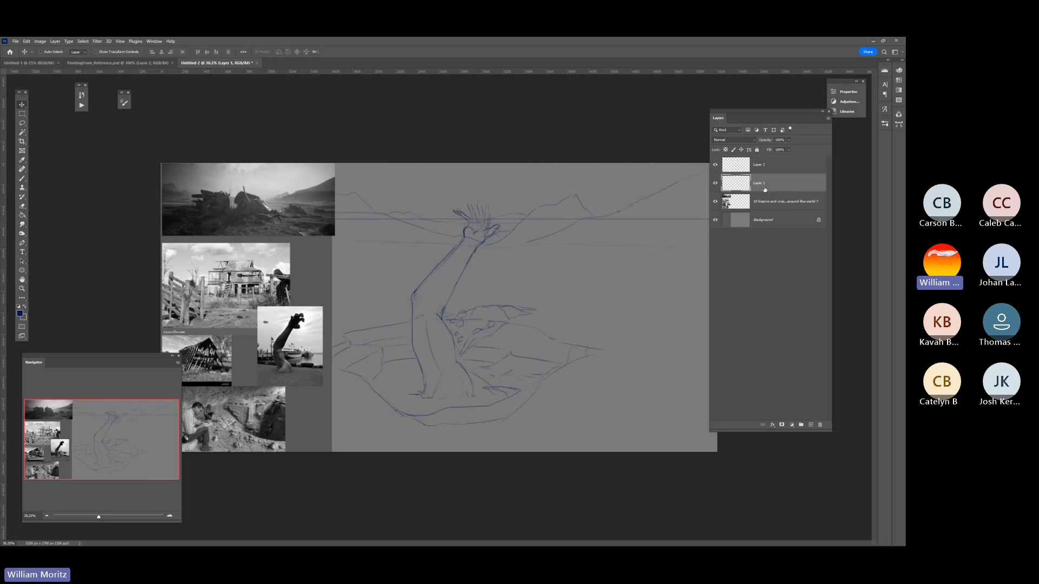
key(shift+Down)
key(shift+Down)
key(shift+Down)
key(shift+Down)
key(shift+Down)
key(shift+Down)
key(shift+Down)
key(shift+Down)
key(shift+Down)
key(shift+Down)
key(shift+Down)
key(shift+Down)
key(shift+Down)
key(shift+Down)
key(shift+Down)
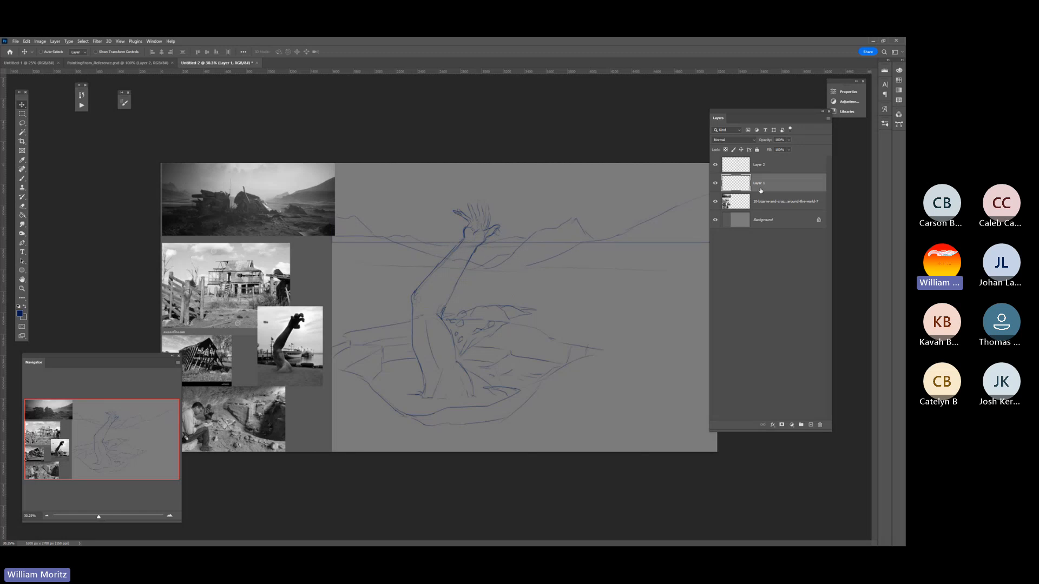
key(shift+Down)
key(shift+Down)
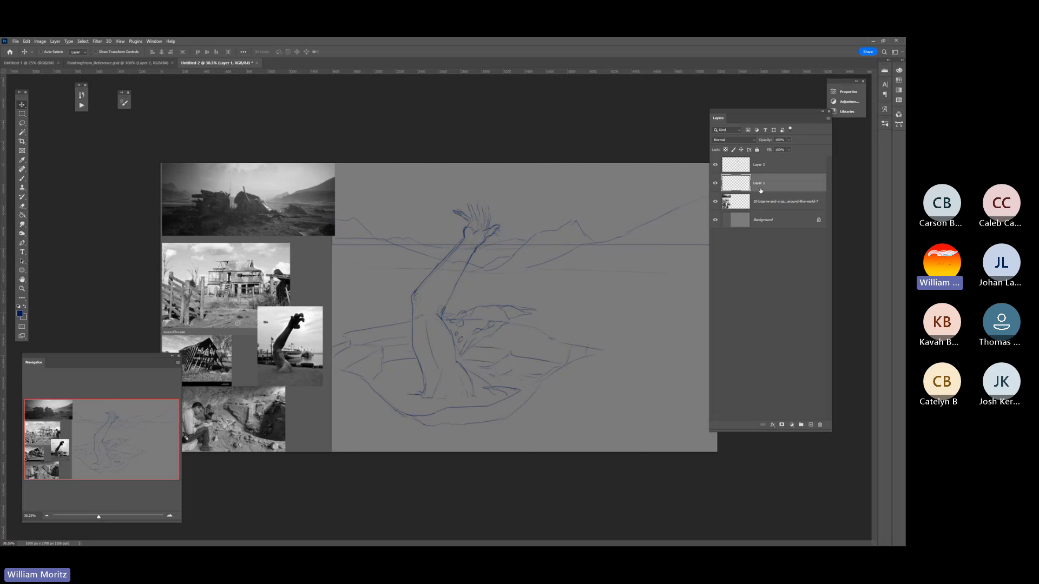
- Add a new layer above the arm sketch and hide the arm sketch layer
click(782, 164)
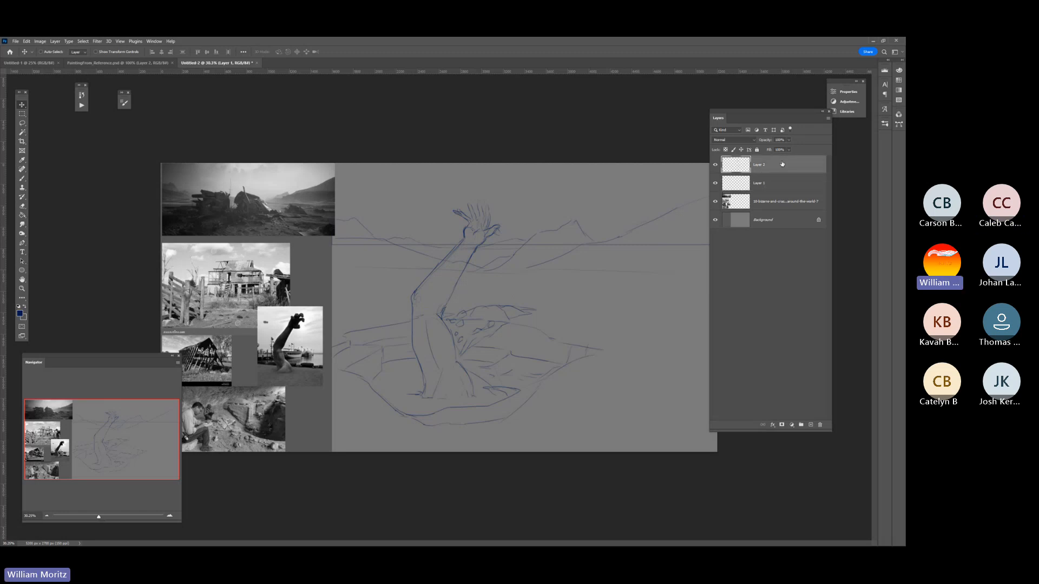
click(810, 425)
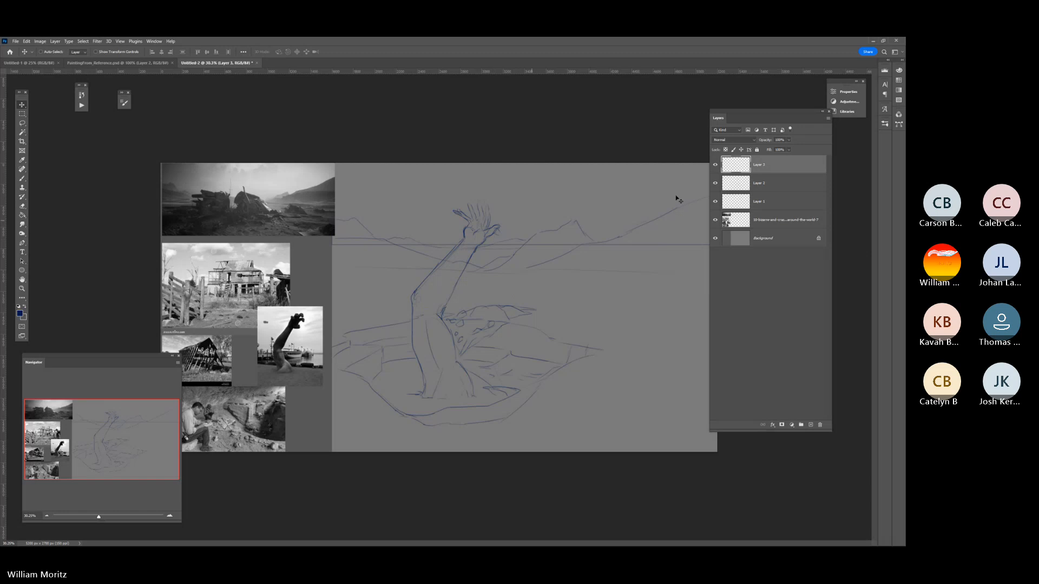
key(alt+bracketleft)
click(715, 184)
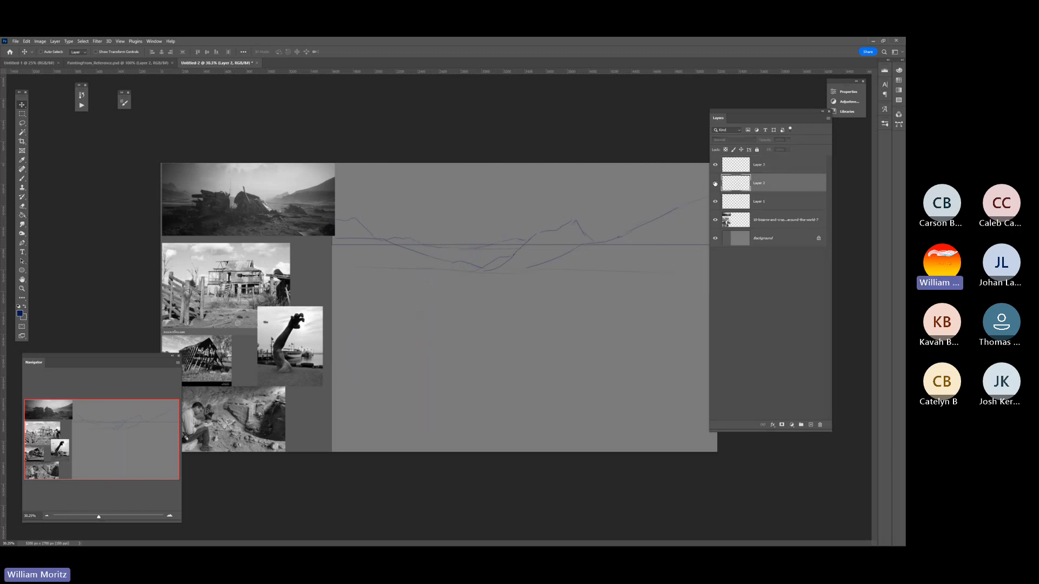
- Show the arm sketch layer and erase the old hand above the wrist
click(715, 183)
key(e)
mouse_move(478, 225)
mouse_down()
mouse_move(490, 233)
mouse_move(479, 200)
mouse_move(460, 216)
mouse_up()
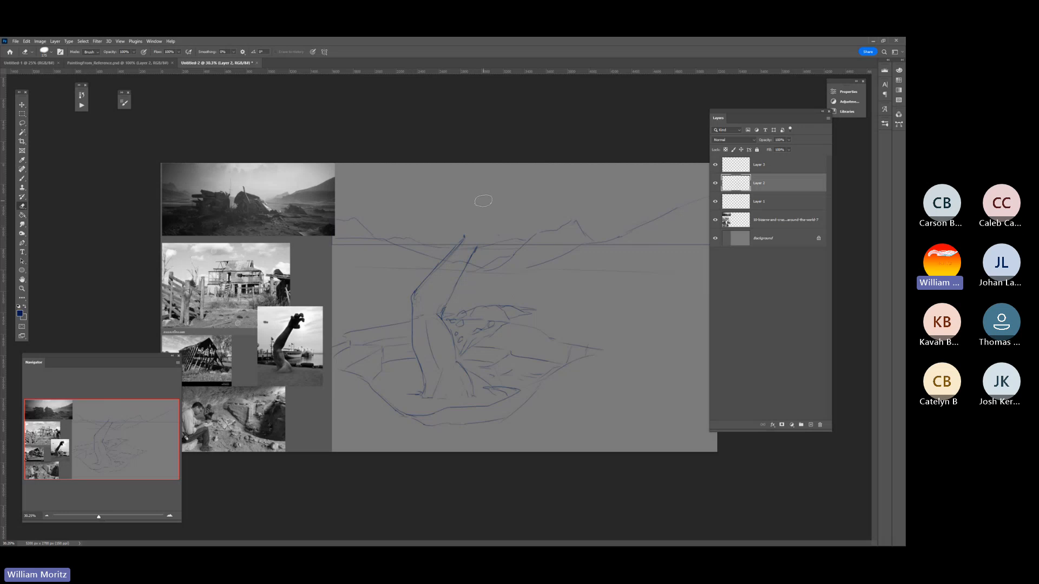
- Sketch a fist at the wrist gripping a downward-pointing sword, with pommel, crossguard and a blade reaching the elbow
key(b)
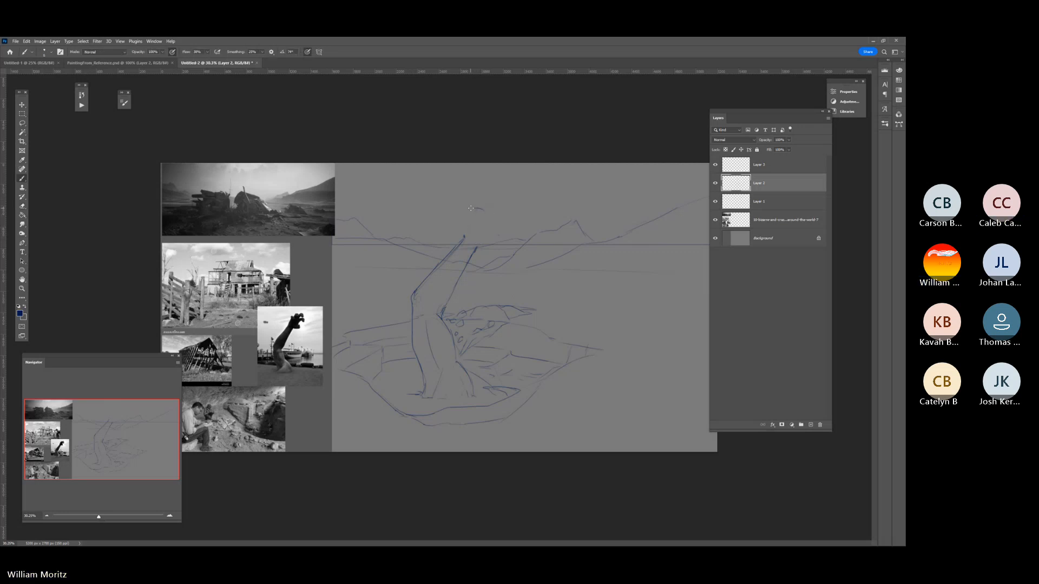
mouse_move(472, 211)
mouse_down()
mouse_move(464, 232)
mouse_move(483, 234)
mouse_move(487, 209)
mouse_move(480, 241)
mouse_move(463, 237)
mouse_move(486, 220)
mouse_up()
mouse_move(465, 247)
mouse_down()
mouse_move(462, 333)
mouse_move(455, 252)
mouse_move(464, 248)
mouse_move(454, 323)
mouse_up()
drag(467, 290, 466, 311)
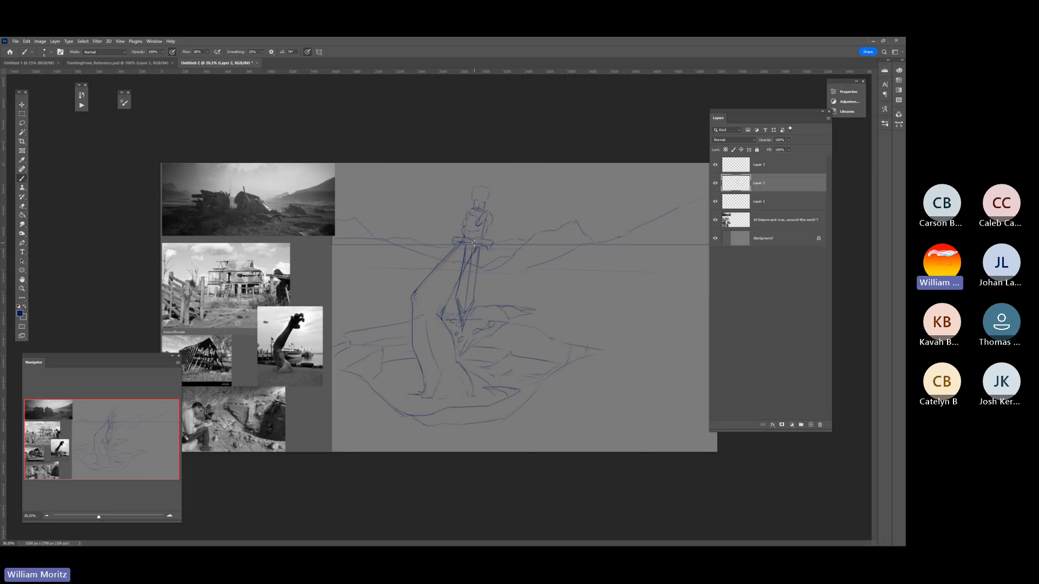
- Erase the fist around the sword grip and redraw it with wrapped fingers between the pommel and crossguard
key(e)
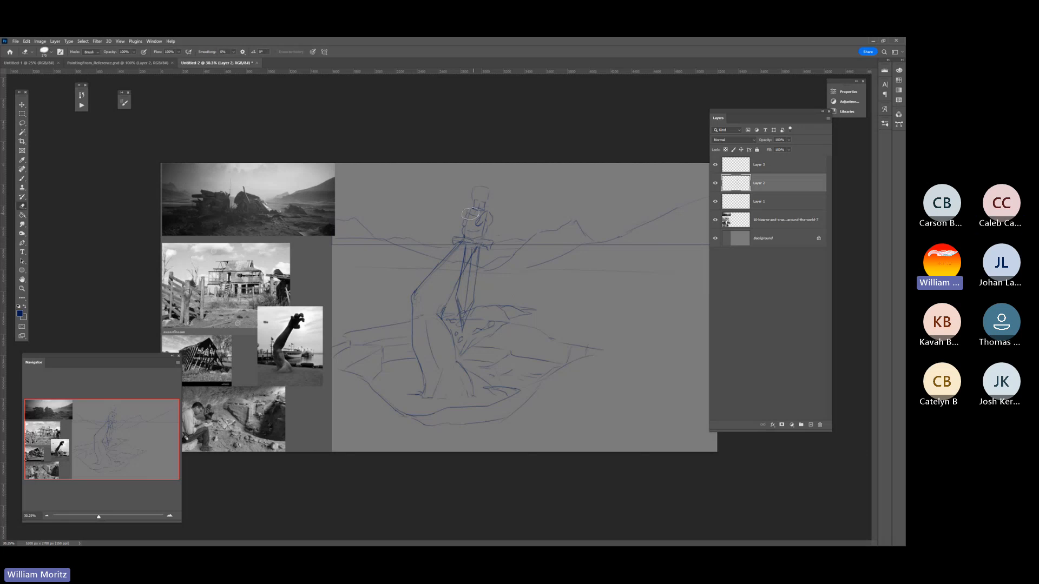
drag(474, 211, 466, 224)
key(b)
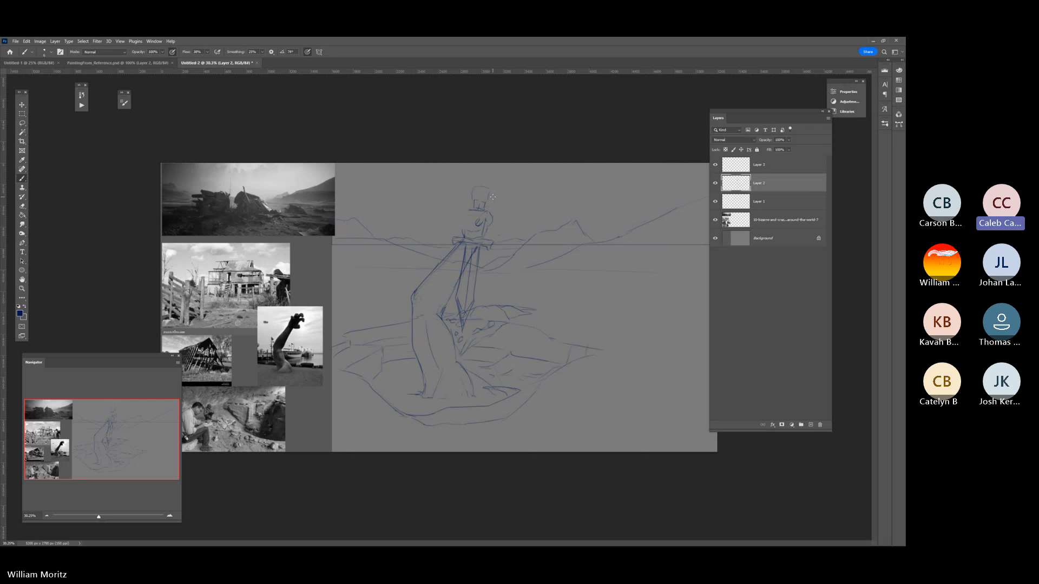
key(e)
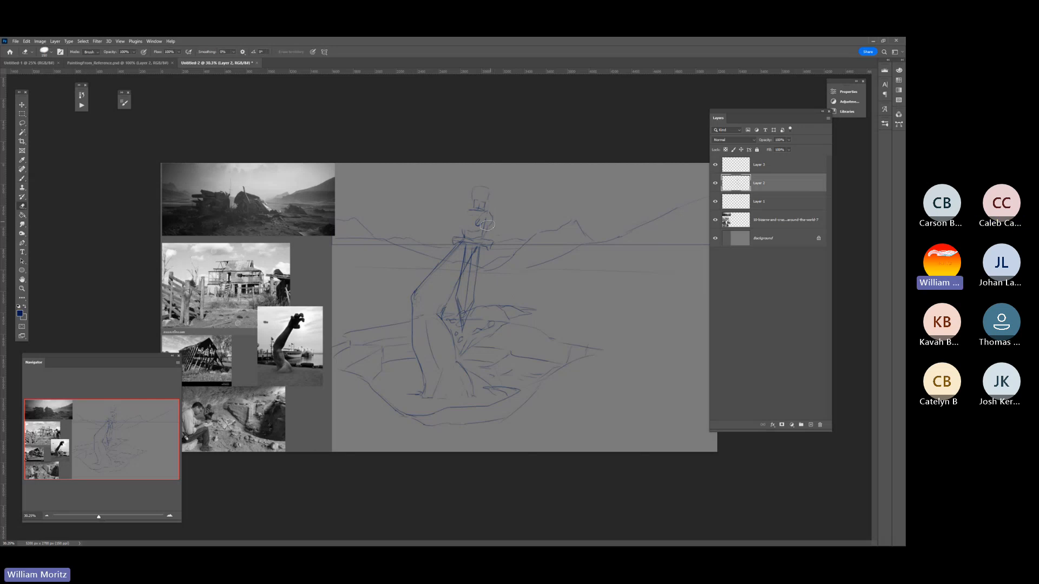
drag(487, 224, 483, 233)
key(b)
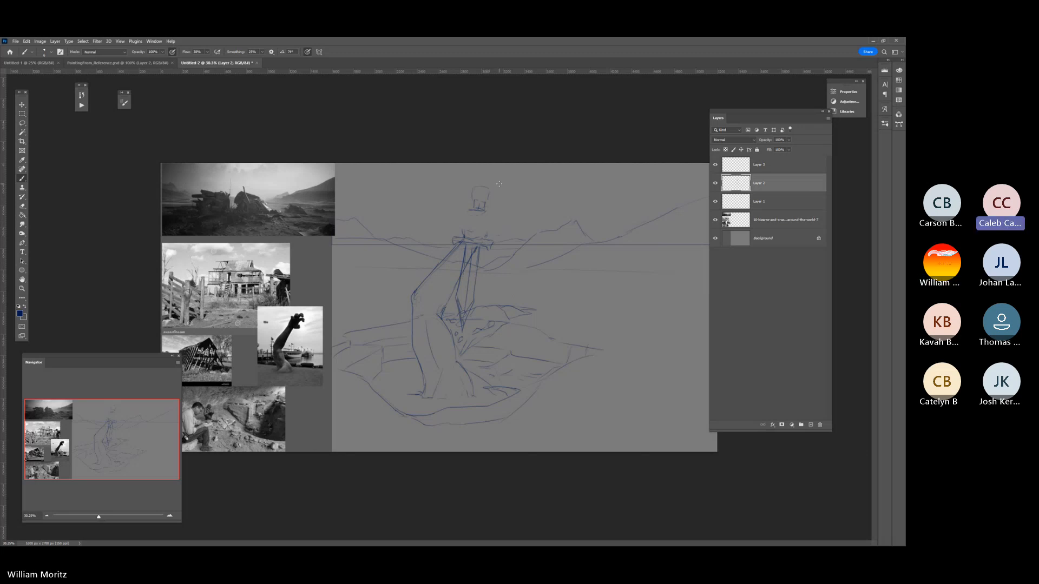
right_click(480, 227)
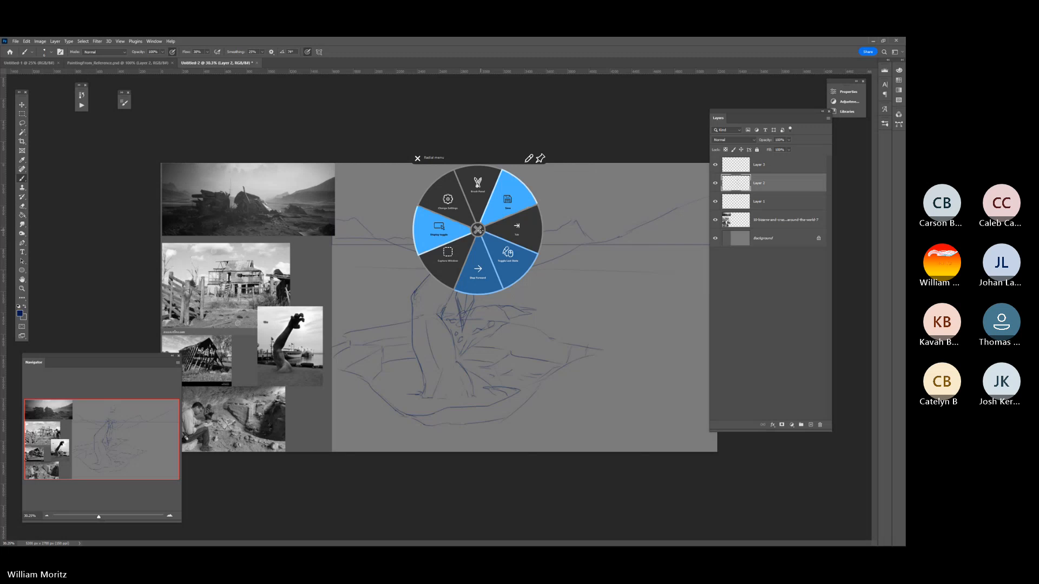
click(479, 229)
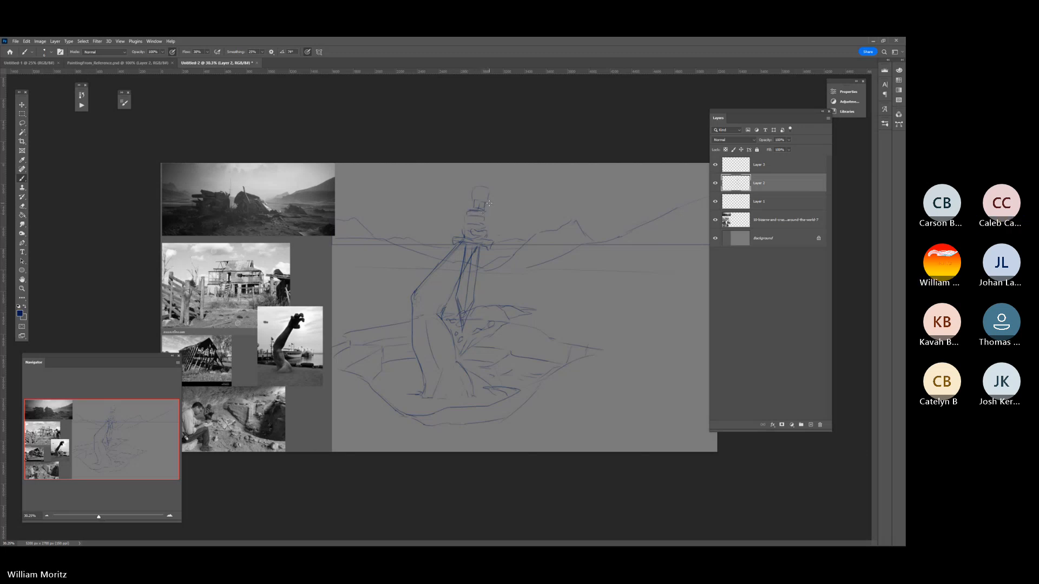
key(e)
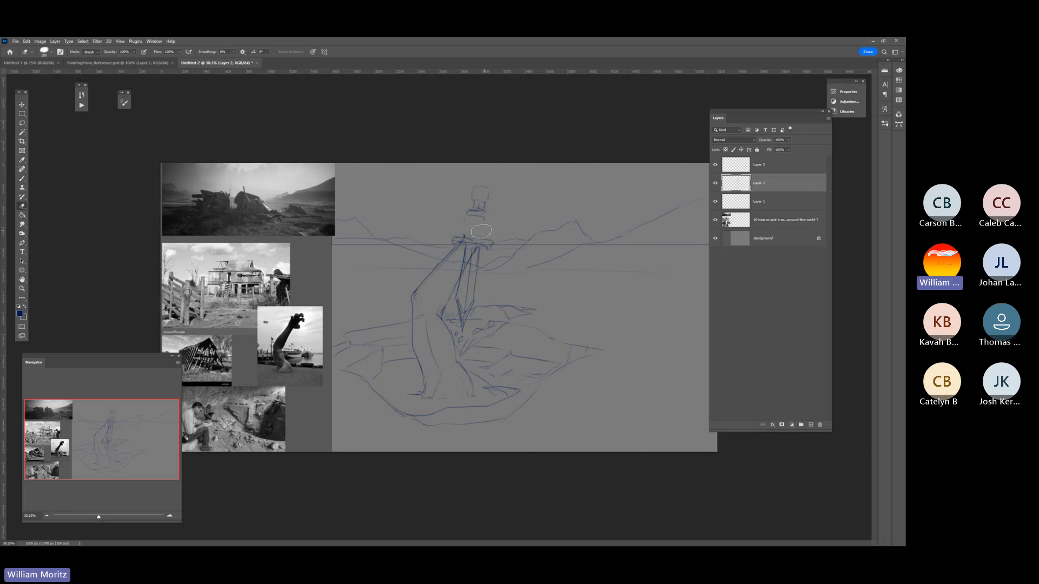
key(b)
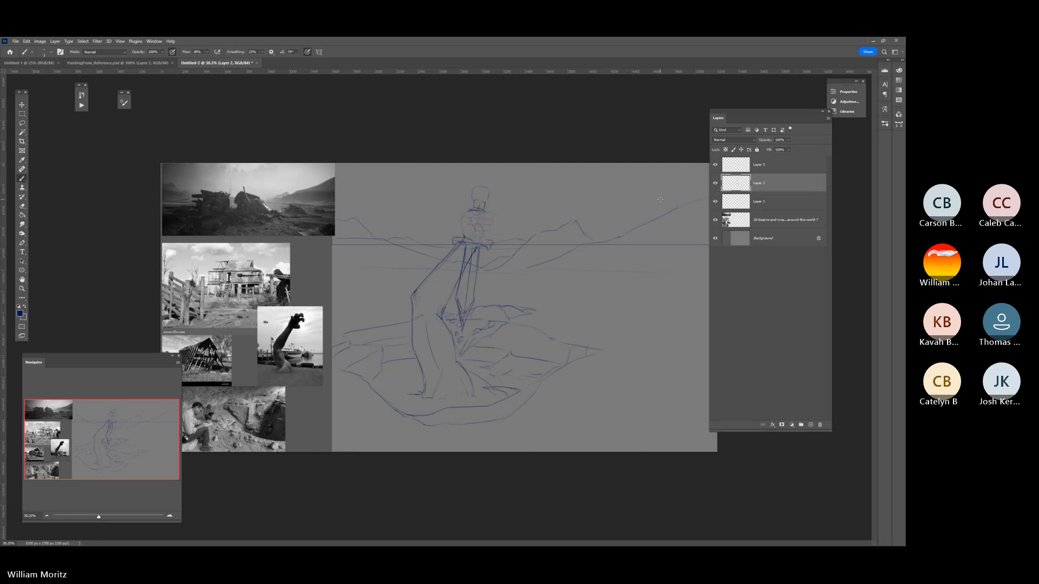
- Add a new layer at the top of the stack and move the Navigator clear of the reference photos
key(alt+bracketright)
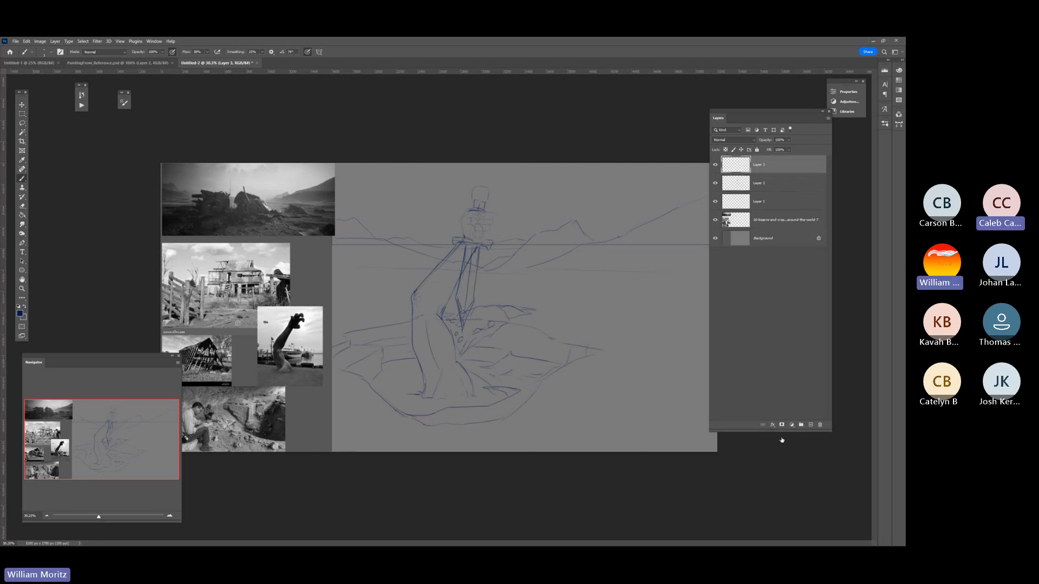
click(811, 426)
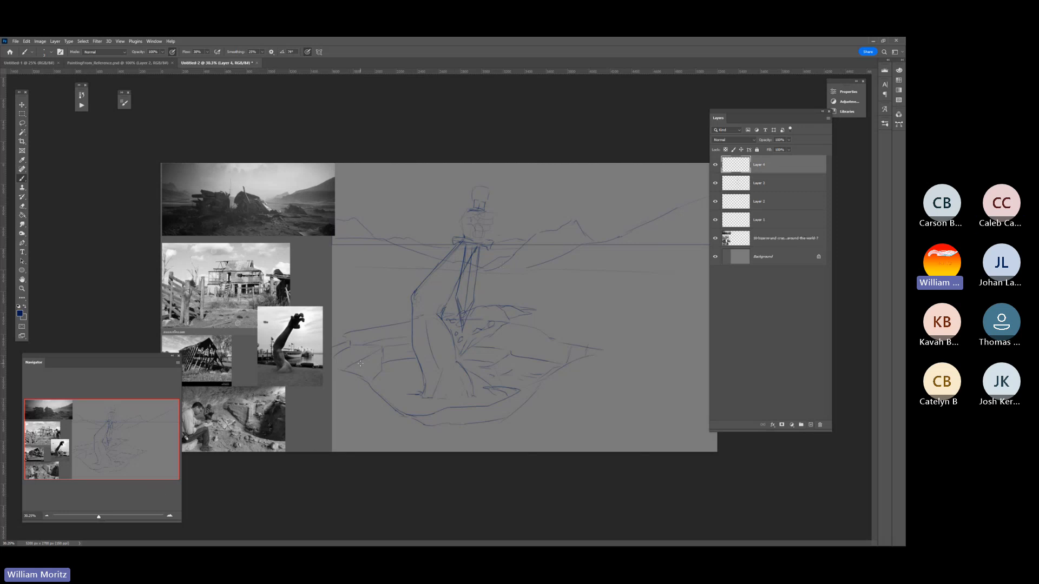
key(i)
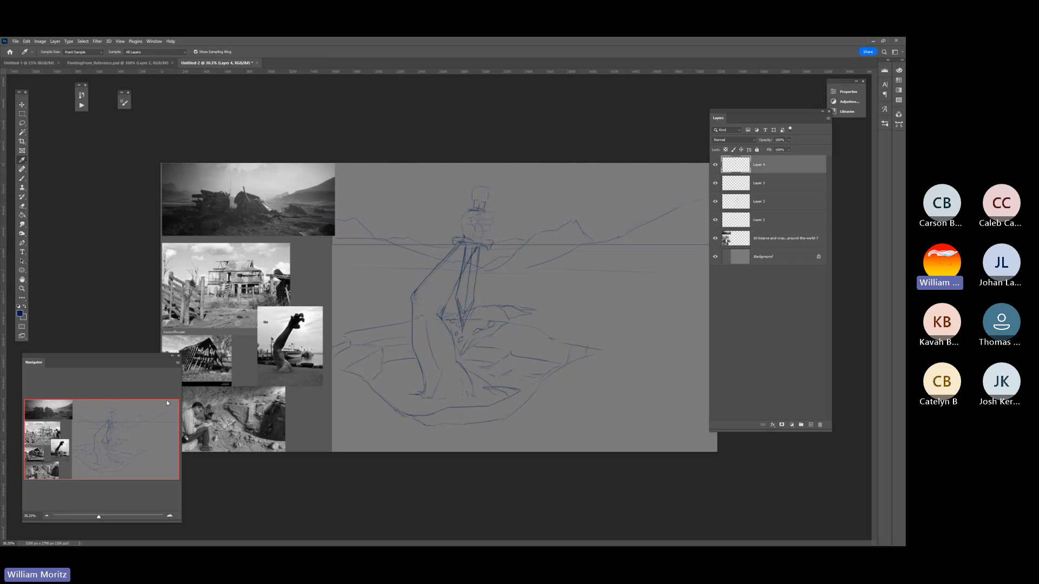
drag(151, 356, 178, 473)
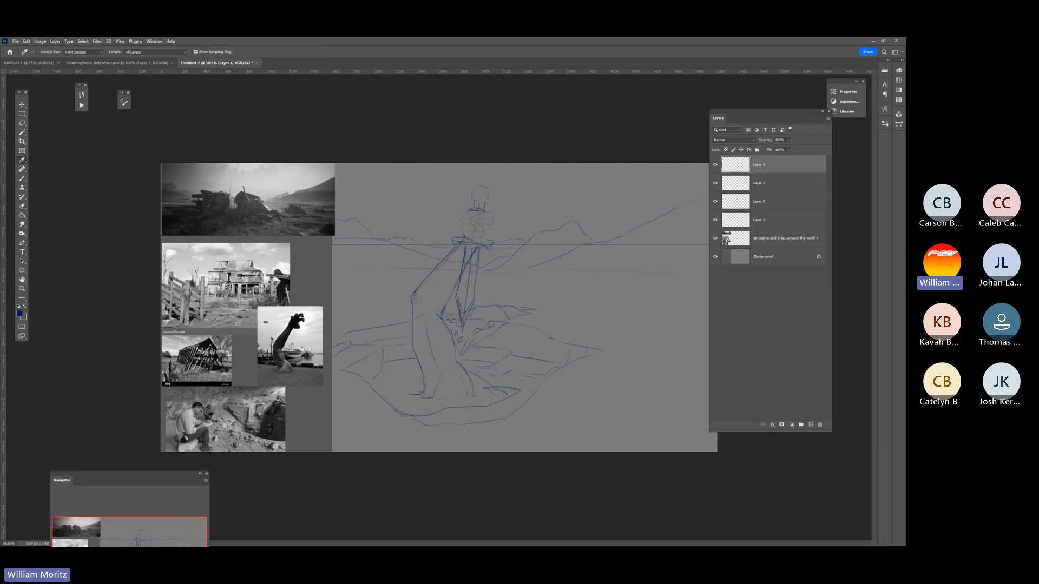
- Circle the collapsed wooden barn reference with a thick blue stroke and undo the mark
key(b)
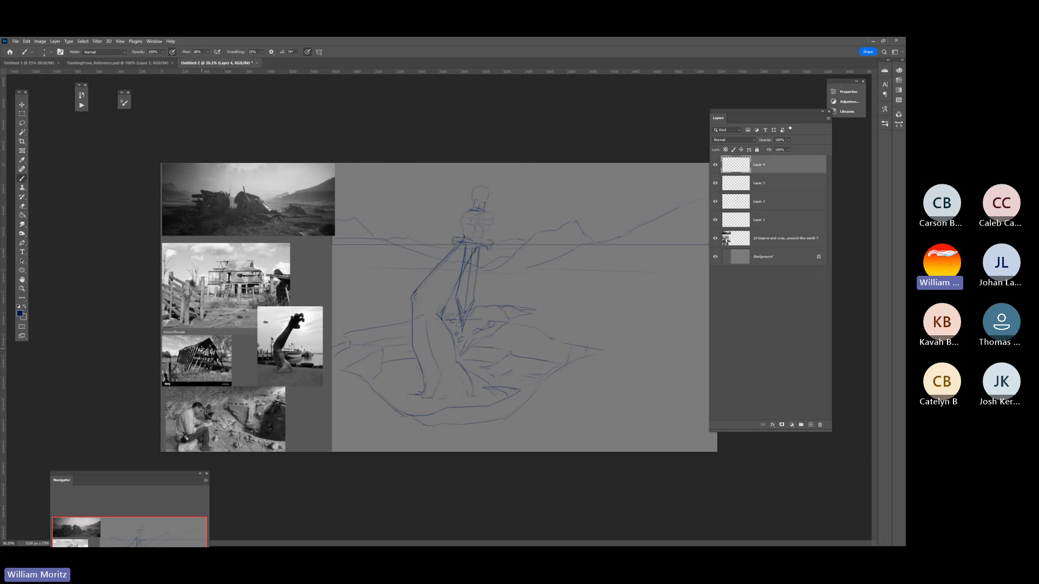
mouse_move(239, 323)
mouse_down()
mouse_move(238, 391)
mouse_move(159, 400)
mouse_move(162, 349)
mouse_move(176, 325)
mouse_move(241, 315)
mouse_up()
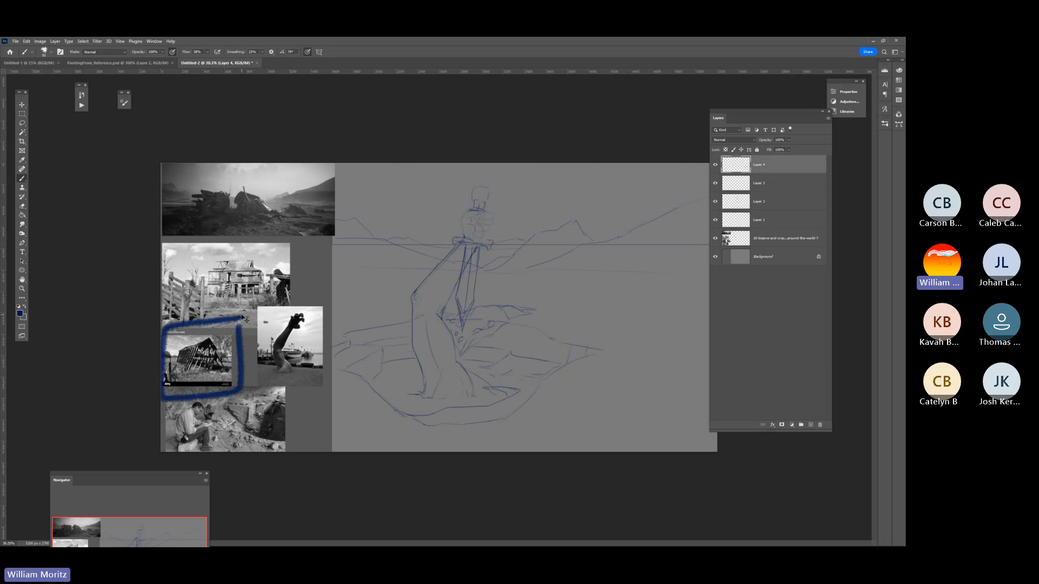
key(ctrl+z)
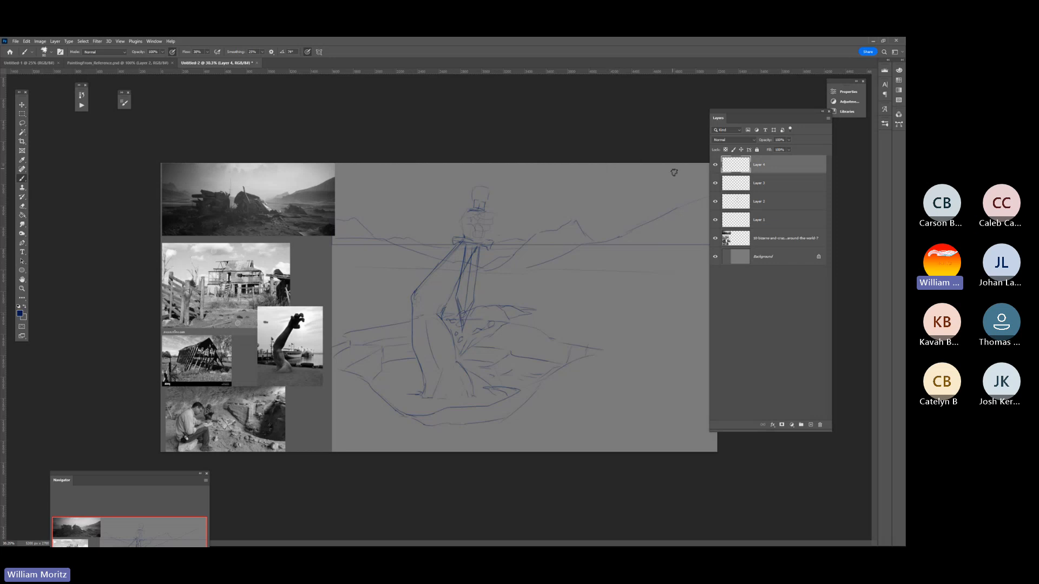
- Move the Layers panel off the canvas and sketch a building's eave line, slanted roof beams and vertical corner edge beside the arm
drag(744, 112, 779, 139)
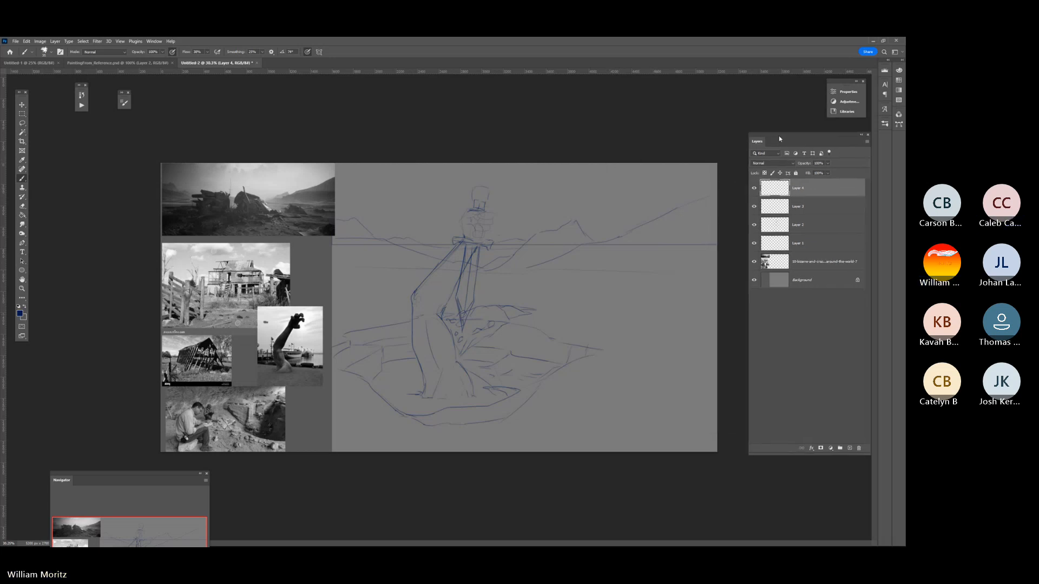
mouse_move(688, 188)
mouse_down()
mouse_move(713, 188)
mouse_move(542, 194)
mouse_move(583, 172)
mouse_up()
mouse_move(523, 195)
mouse_down()
mouse_move(566, 193)
mouse_move(521, 195)
mouse_up()
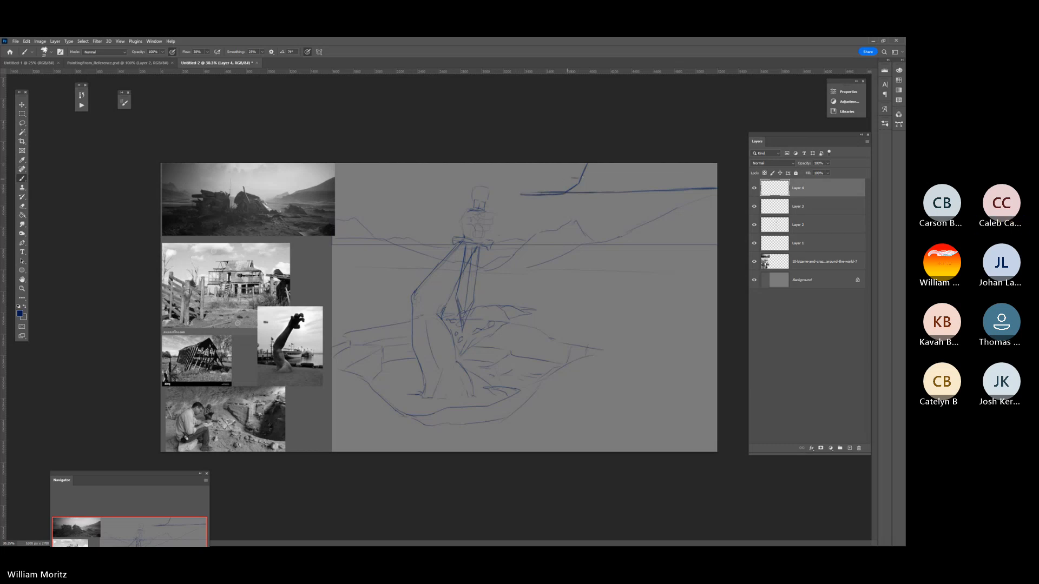
mouse_move(581, 178)
mouse_down()
mouse_move(534, 178)
mouse_move(580, 181)
mouse_up()
drag(559, 163, 543, 193)
drag(568, 196, 569, 304)
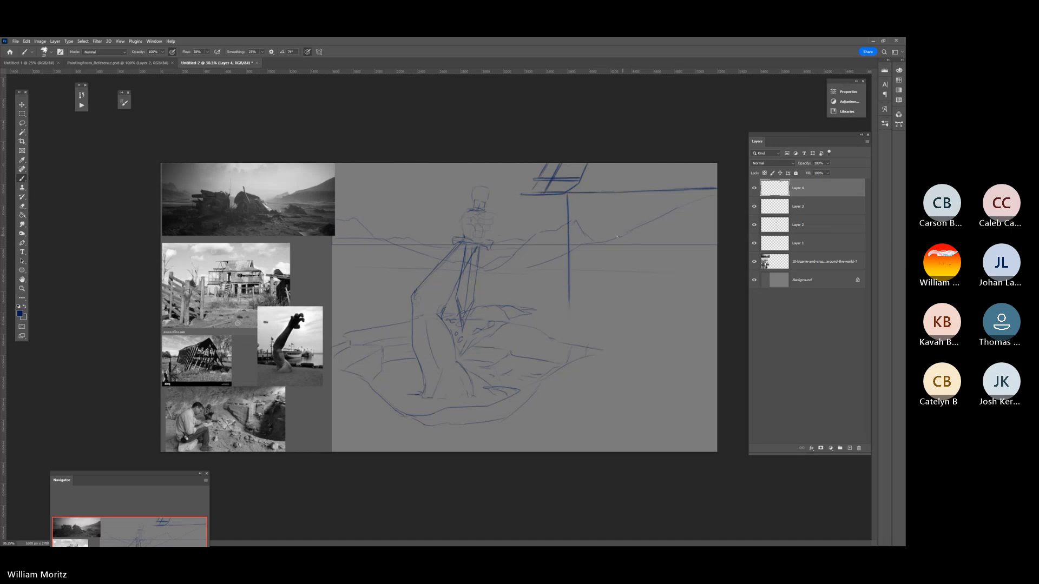
- Sketch the building's tall rectangular doorway, its floor line, and two slanting path lines from the doorway down to the canvas edge
mouse_move(616, 232)
mouse_down()
mouse_move(630, 231)
mouse_move(606, 289)
mouse_up()
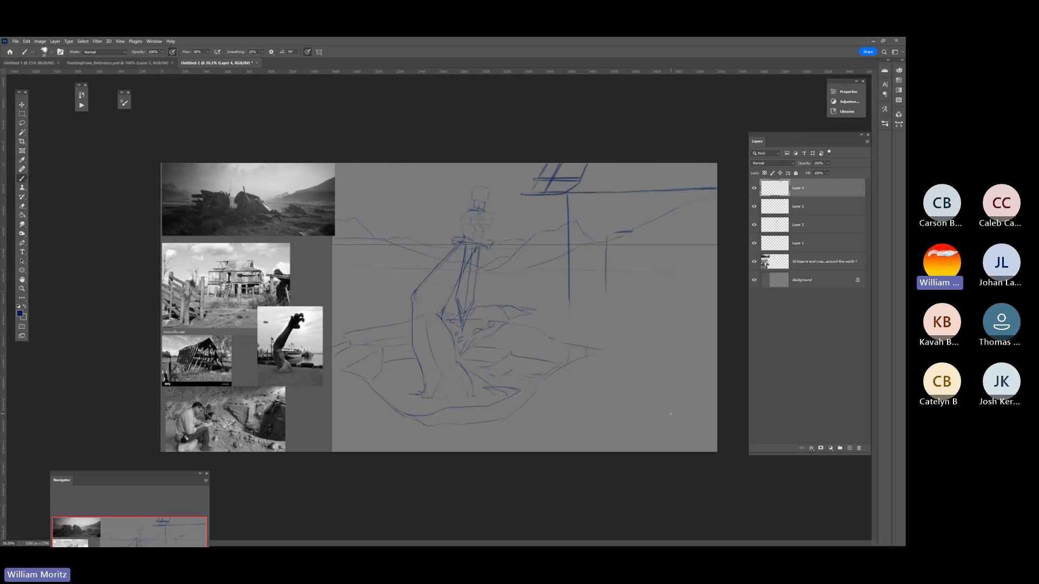
drag(638, 233, 638, 266)
mouse_move(606, 236)
mouse_down()
mouse_move(607, 309)
mouse_move(634, 310)
mouse_up()
drag(640, 250, 640, 307)
drag(606, 231, 606, 309)
drag(570, 310, 722, 314)
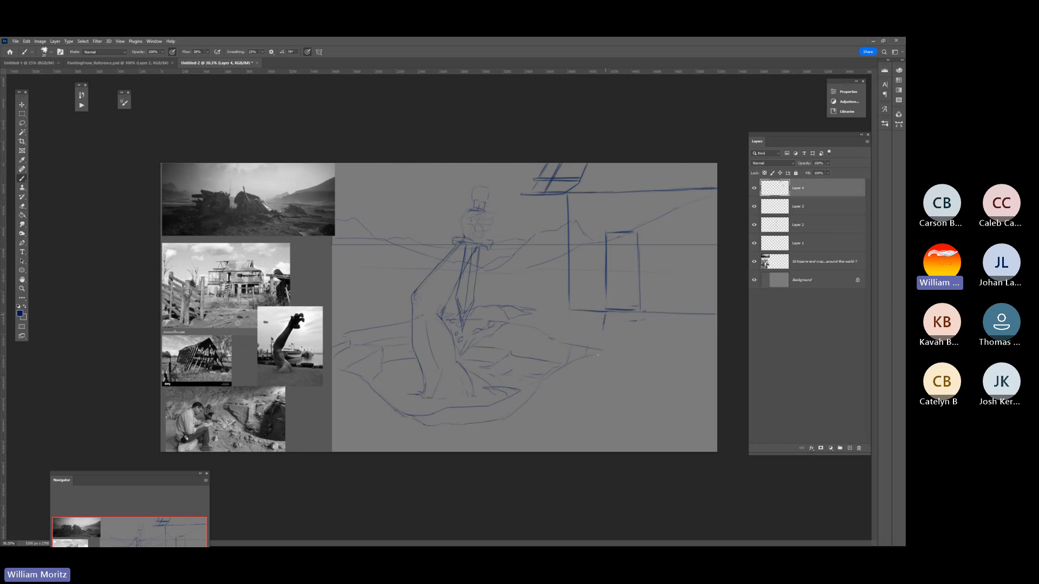
drag(605, 314, 581, 473)
drag(644, 310, 623, 457)
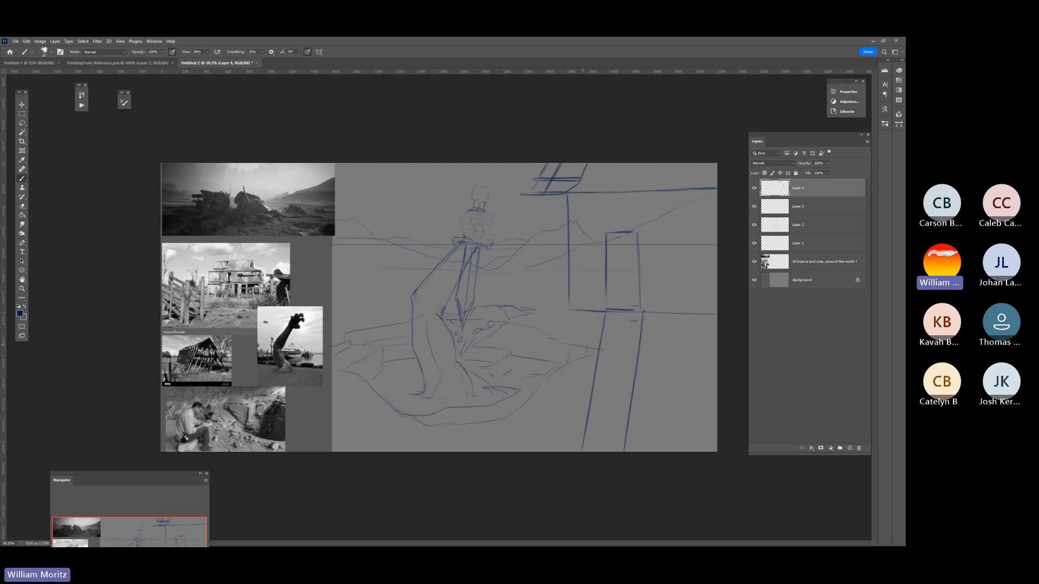
- Add a porch beside the building with a floor edge, a support post and a railing with balusters
drag(499, 307, 566, 309)
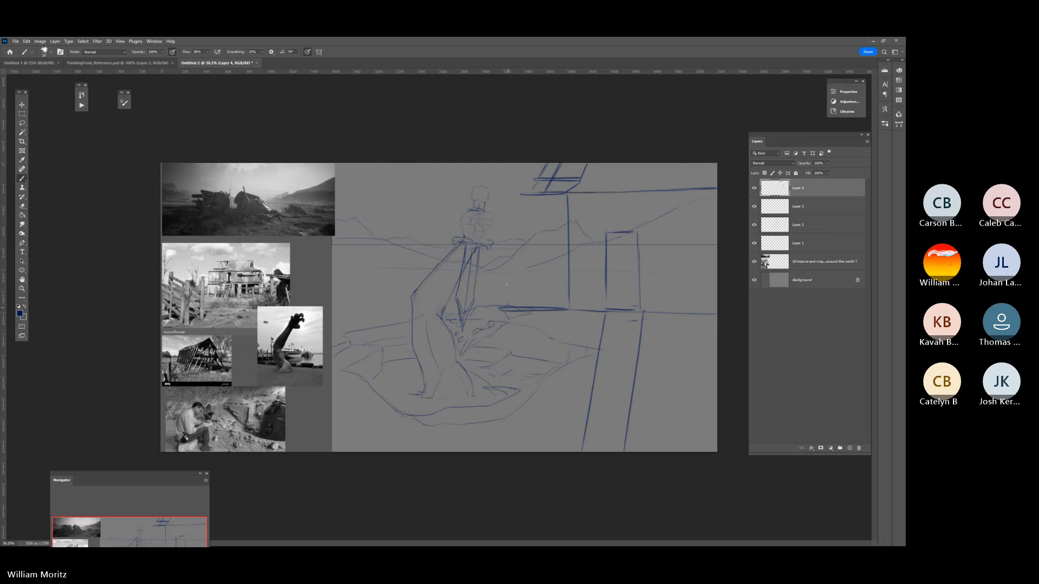
drag(523, 196, 523, 238)
mouse_move(568, 264)
mouse_down()
mouse_move(506, 267)
mouse_move(508, 304)
mouse_move(515, 289)
mouse_move(535, 300)
mouse_up()
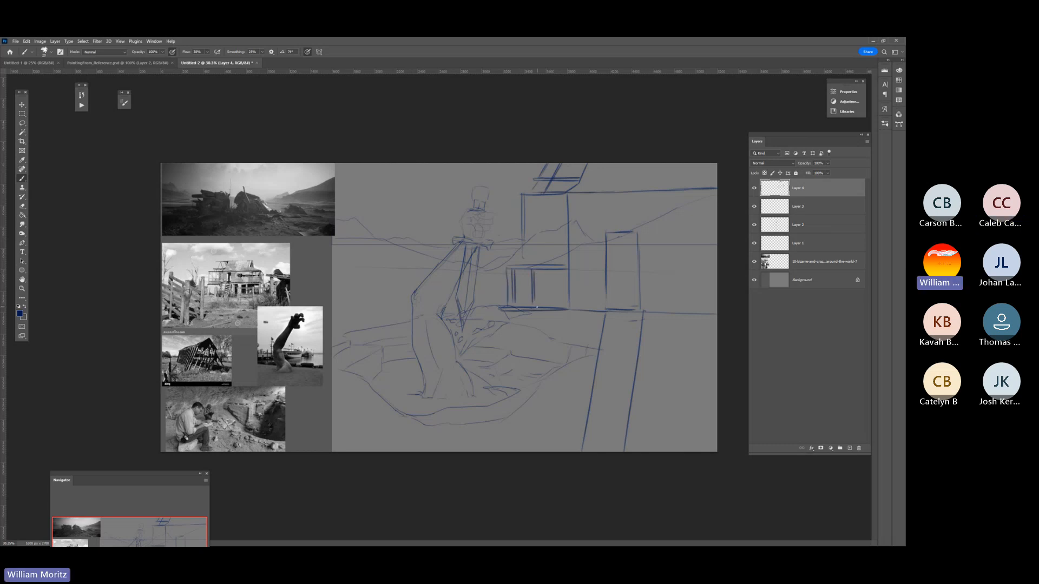
- Scale up the building sketch with Free Transform and shift it down so it extends past the canvas edges
key(ctrl+t)
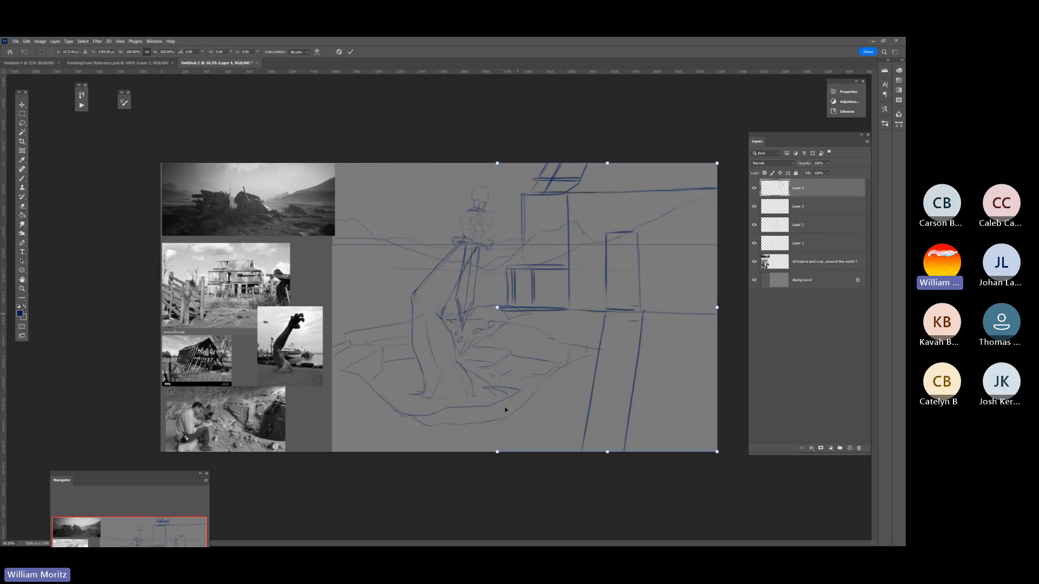
drag(497, 451, 265, 544)
drag(550, 341, 640, 371)
key(Return)
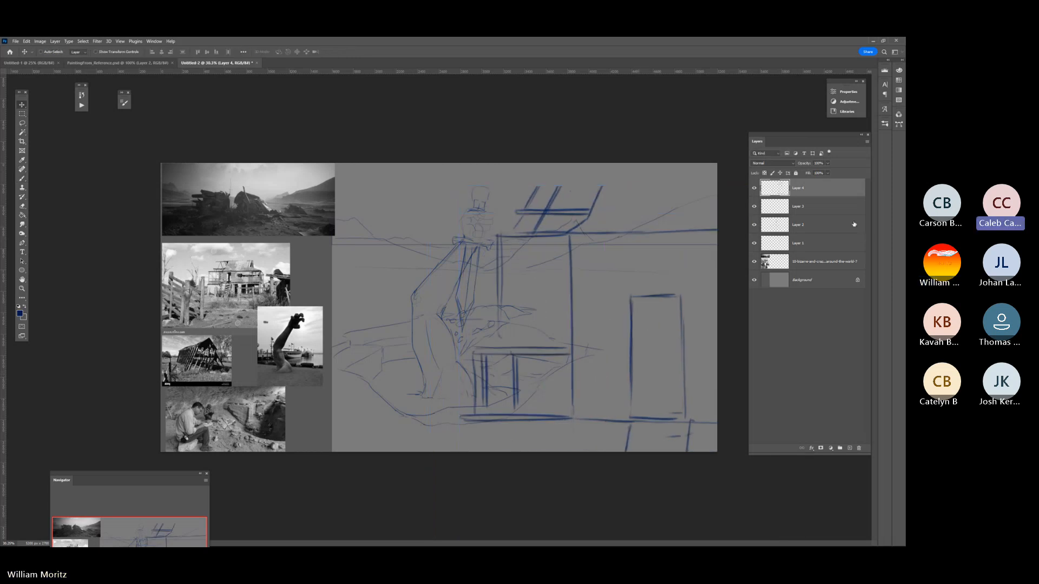
- Check the sketch layers' visibility and delete Layer 3 from between the building and arm sketches
click(803, 210)
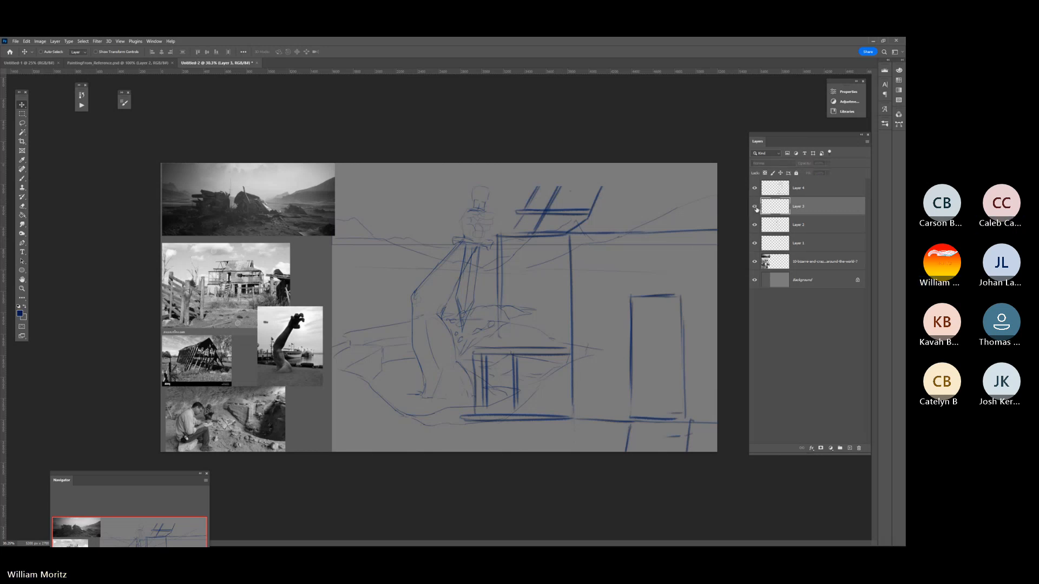
click(755, 224)
click(755, 224)
drag(785, 136, 734, 122)
click(809, 434)
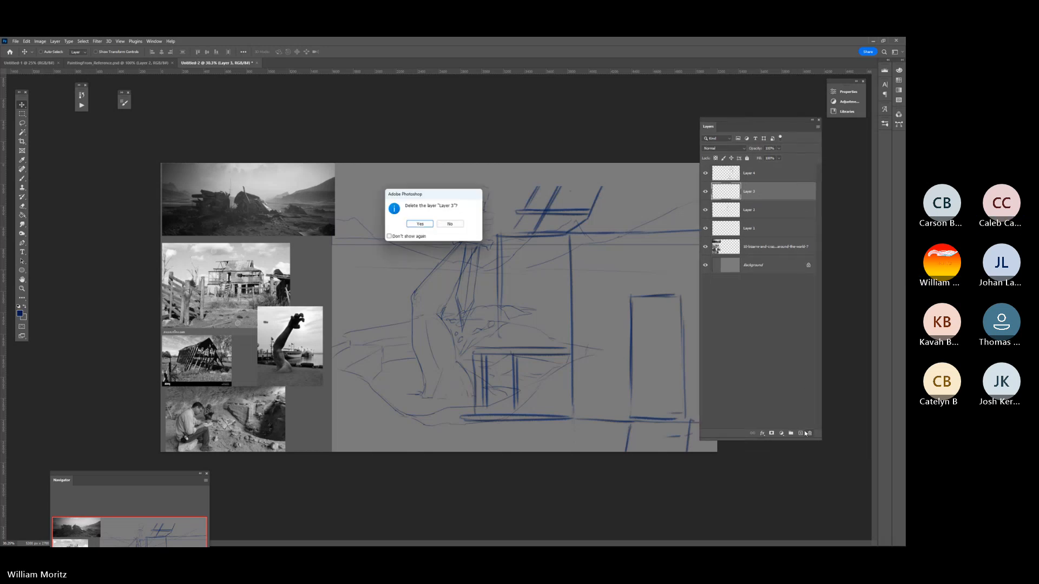
key(Return)
- Nudge the arm and pit sketch layer left towards the reference strip, separating the arm from the building's porch
drag(489, 313, 488, 313)
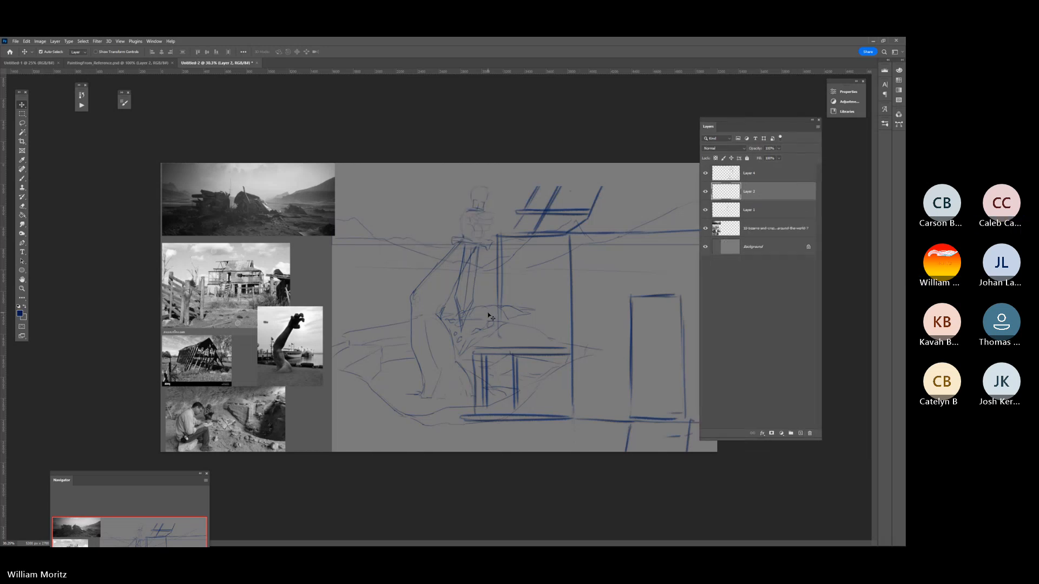
key(shift+Left)
key(shift+Left)
key(shift+Left)
key(shift+Left)
key(shift+Left)
key(shift+Left)
key(shift+Left)
key(shift+Left)
key(shift+Left)
key(shift+Left)
key(shift+Left)
key(shift+Left)
key(shift+Left)
key(shift+Left)
key(shift+Left)
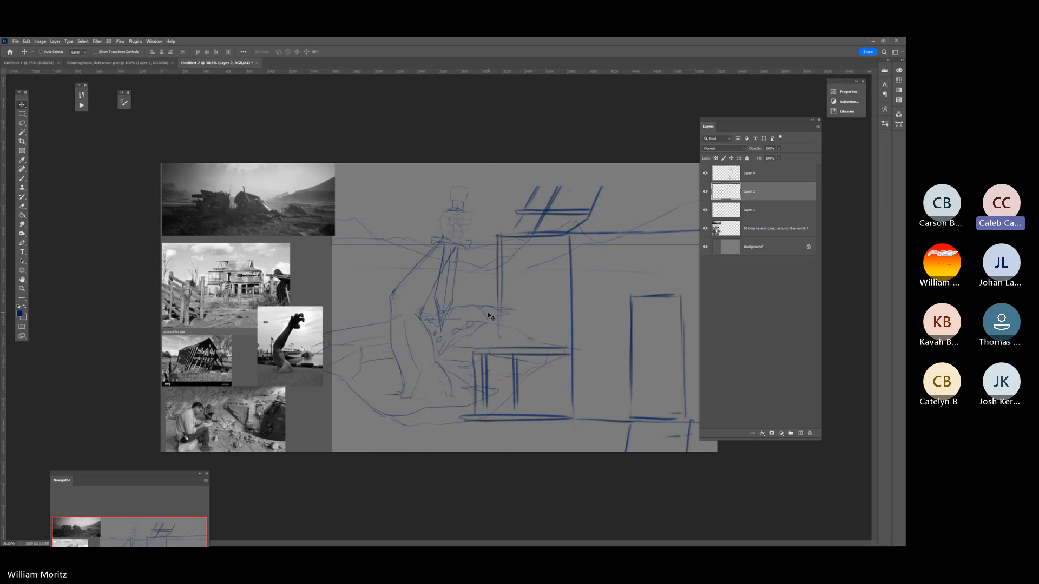
key(shift+Left)
key(shift+Left)
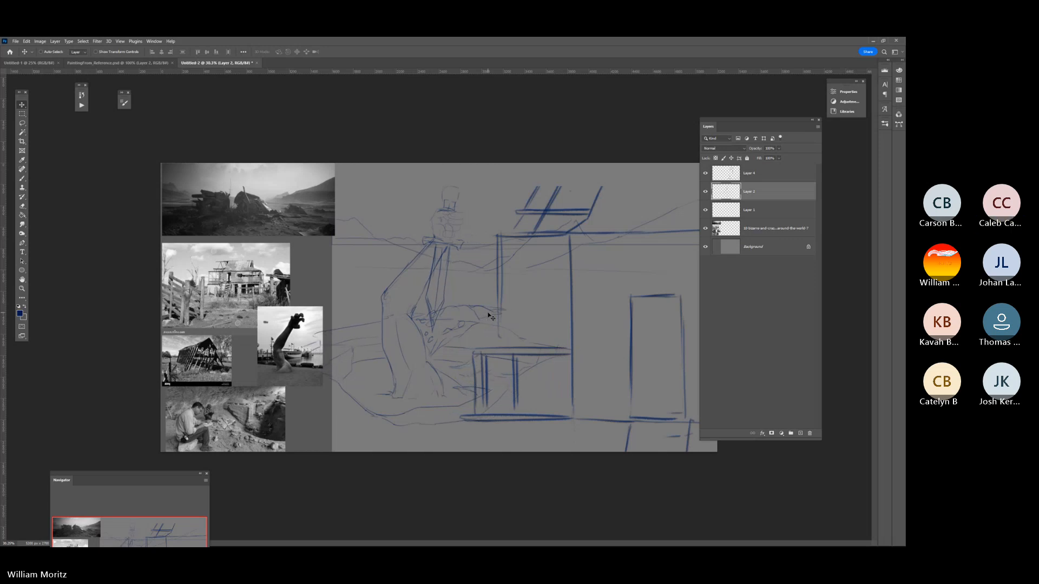
key(shift+Left)
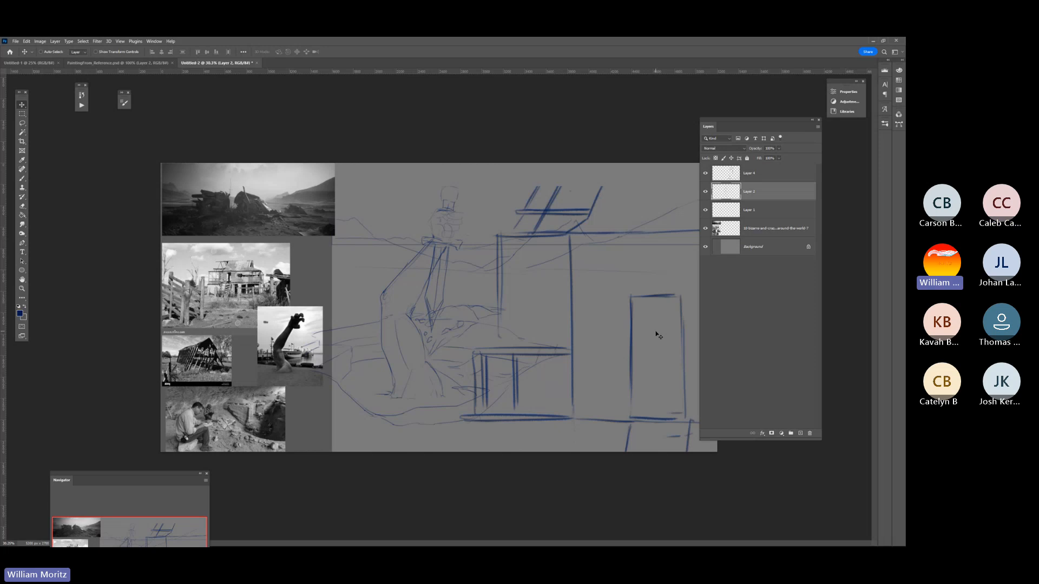
- Enlarge the building sketch on Layer 4 with Free Transform and shift it right so its door meets the canvas edge
click(798, 176)
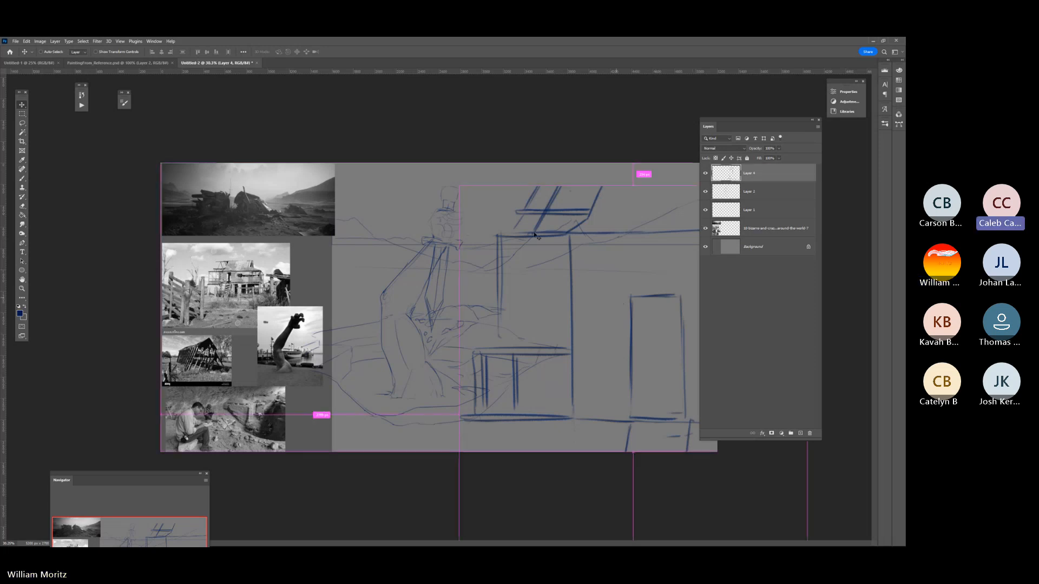
key(ctrl+r)
key(ctrl+t)
drag(456, 183, 413, 126)
mouse_move(518, 314)
mouse_down()
mouse_move(588, 349)
mouse_move(555, 344)
mouse_up()
drag(789, 127, 833, 127)
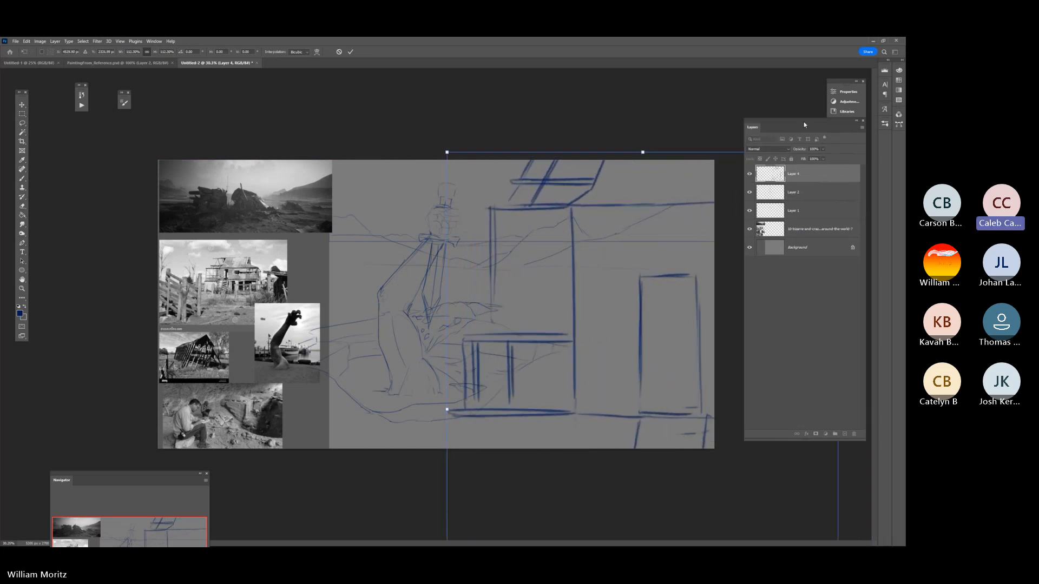
drag(589, 241, 606, 242)
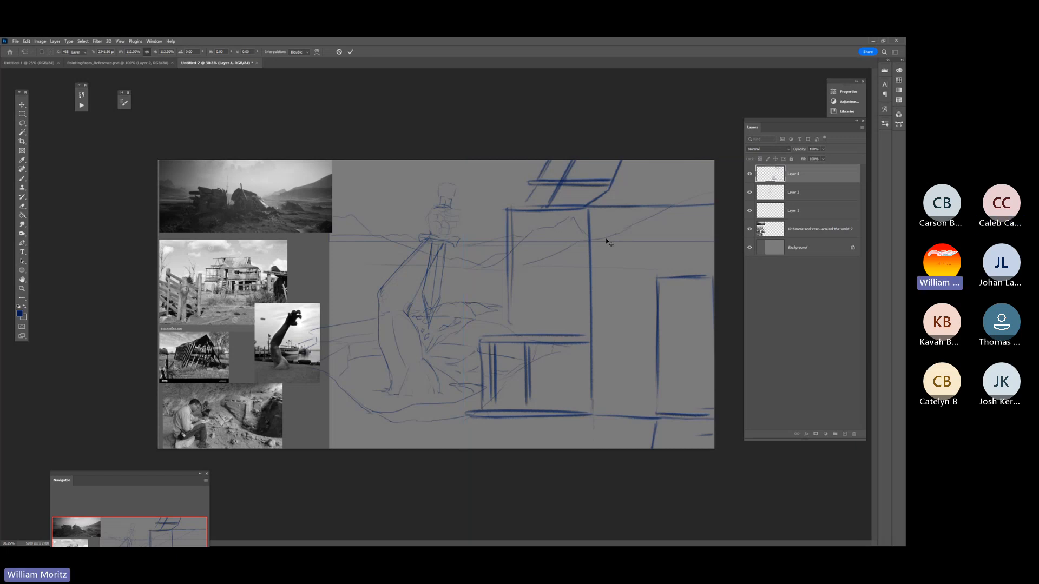
key(Return)
- Erase the building's old door with a larger eraser and redraw a taller door outline reaching closer to the eave
key(e)
key(bracketright)
key(bracketright)
key(bracketright)
key(bracketright)
key(bracketright)
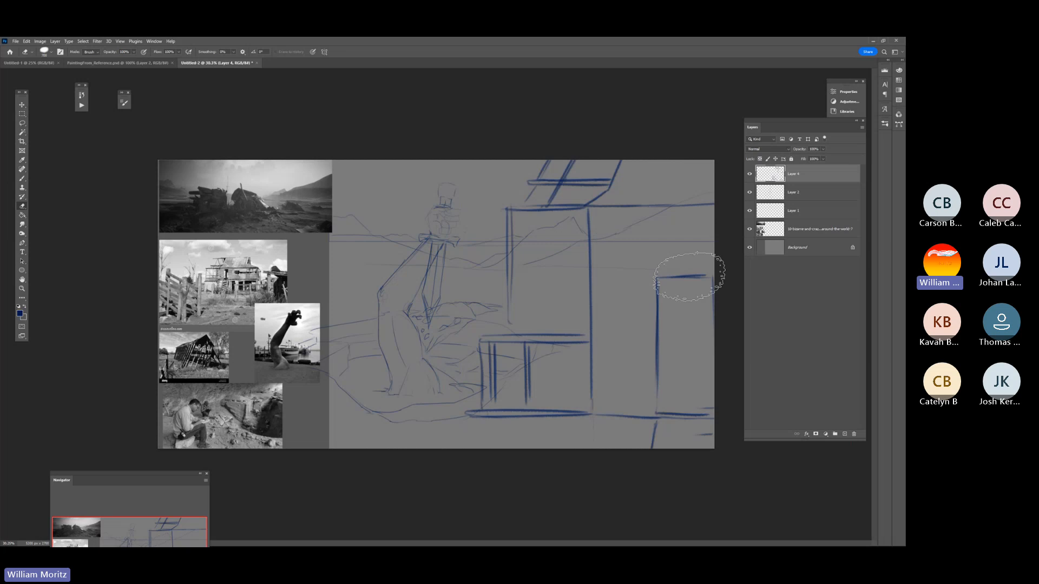
mouse_move(689, 275)
mouse_down()
mouse_move(672, 278)
mouse_move(661, 394)
mouse_move(699, 390)
mouse_up()
key(b)
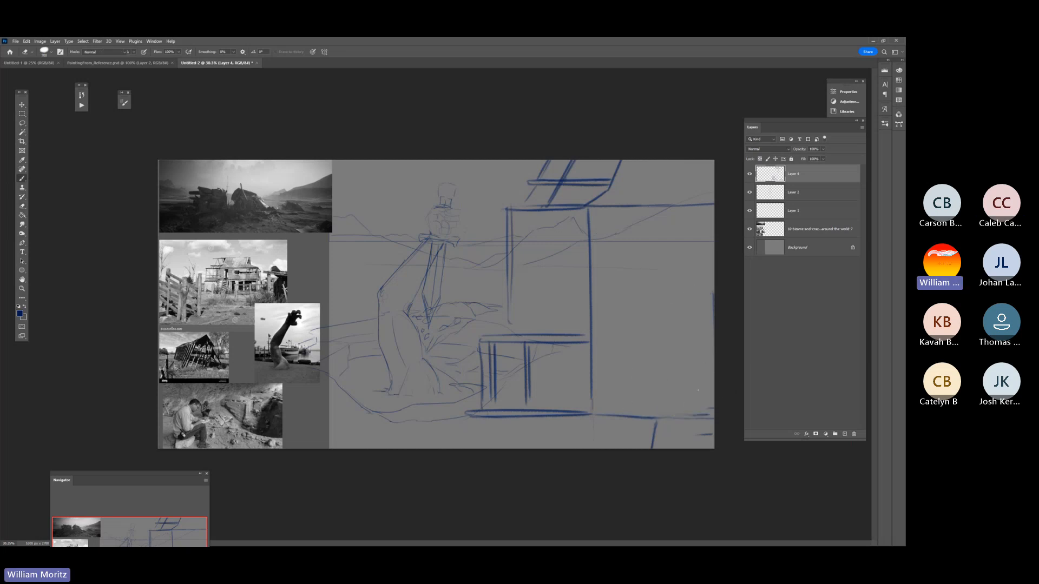
mouse_move(656, 418)
mouse_down()
mouse_move(652, 242)
mouse_move(667, 226)
mouse_move(714, 227)
mouse_move(654, 228)
mouse_up()
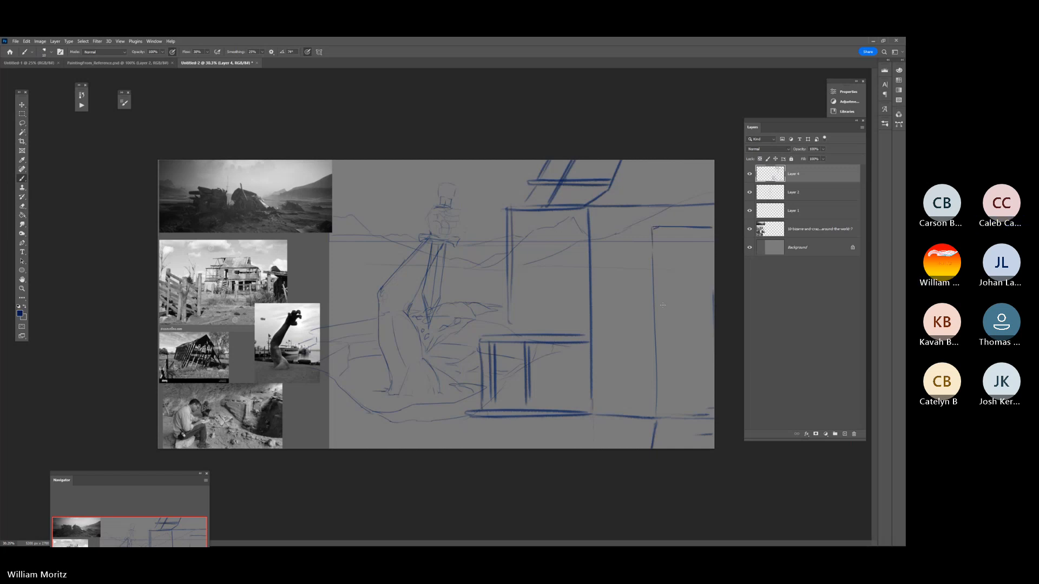
- Add short horizontal siding lines on the wall beside the door and undo the two crossing strokes
mouse_move(651, 235)
mouse_down()
mouse_move(614, 236)
mouse_move(614, 327)
mouse_up()
drag(616, 235, 636, 378)
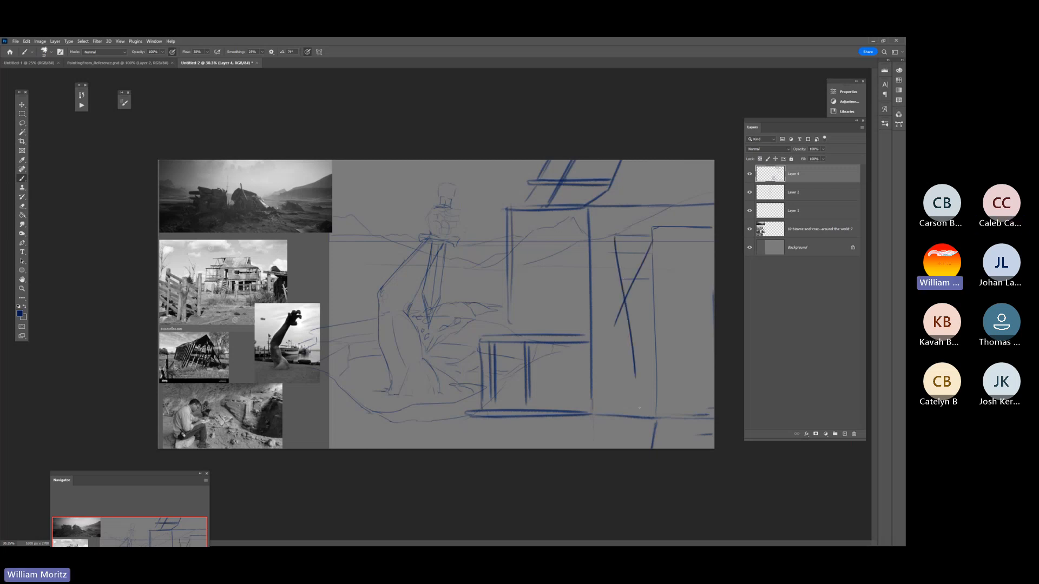
key(ctrl+z)
key(ctrl+z)
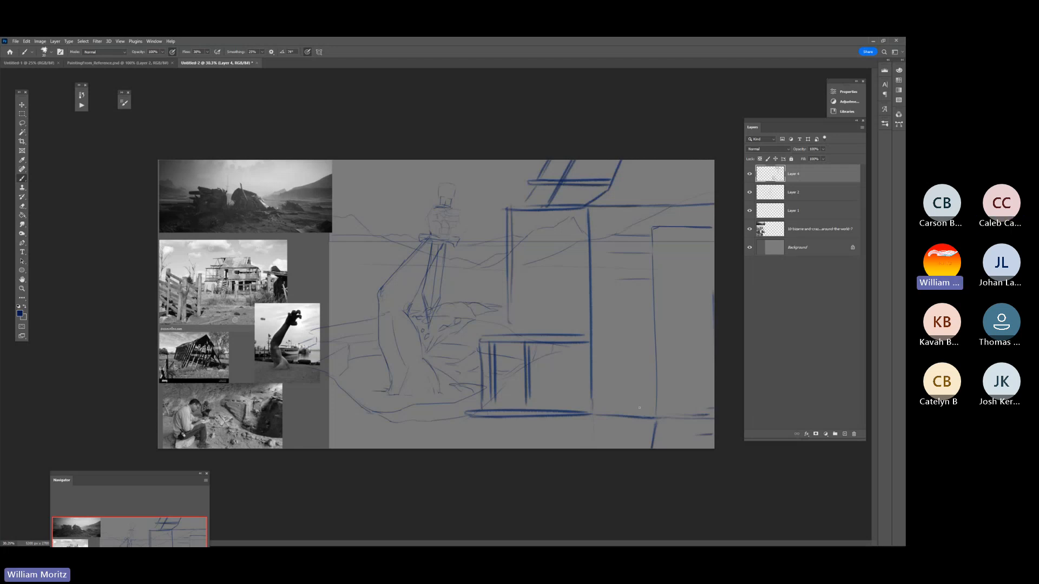
- Erase the heavy wall-corner line, redraw it as a thin vertical, and add support posts beneath the porch floor
drag(588, 210, 591, 258)
key(e)
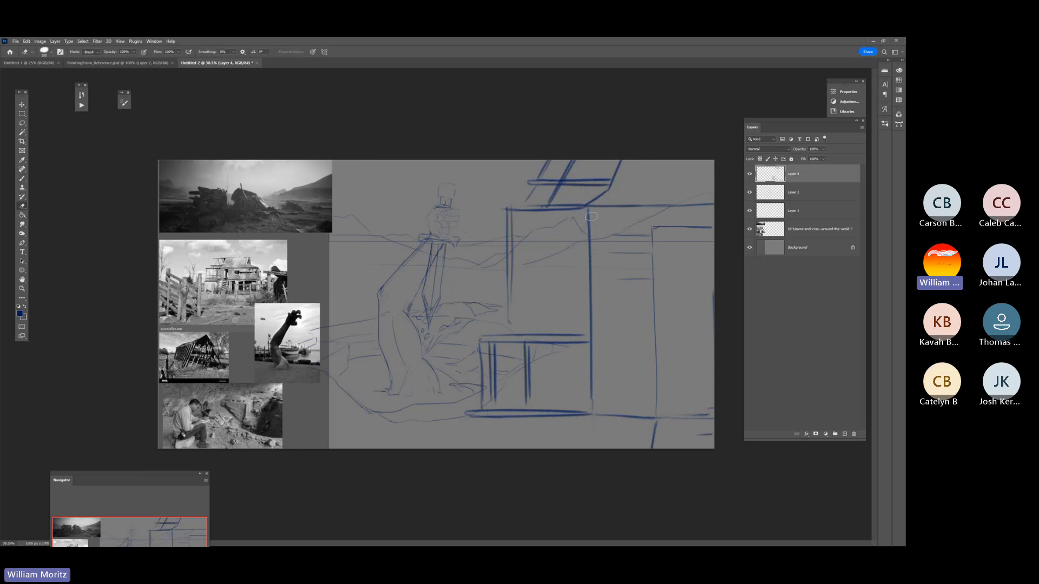
drag(588, 208, 592, 340)
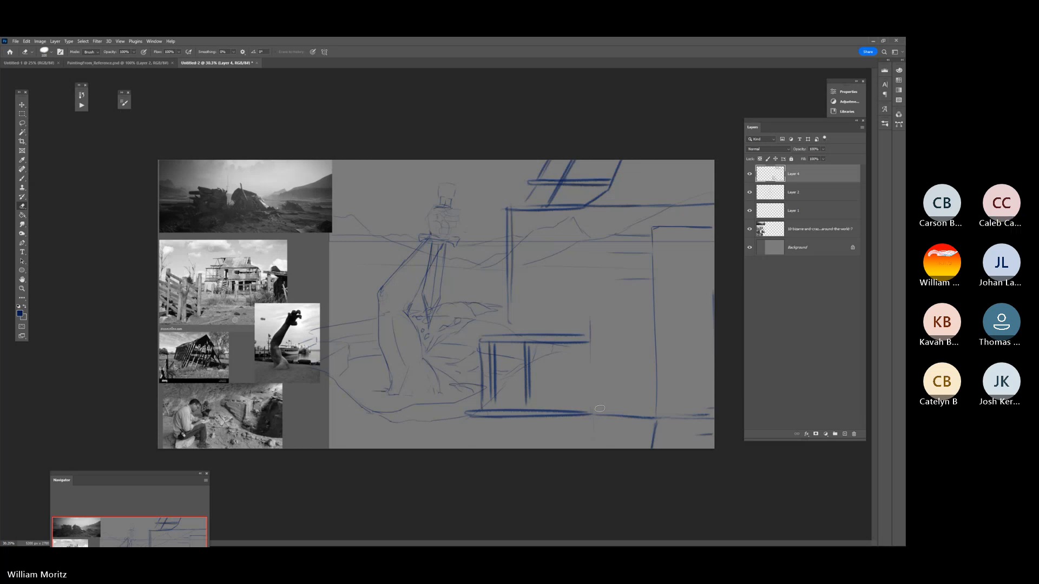
key(b)
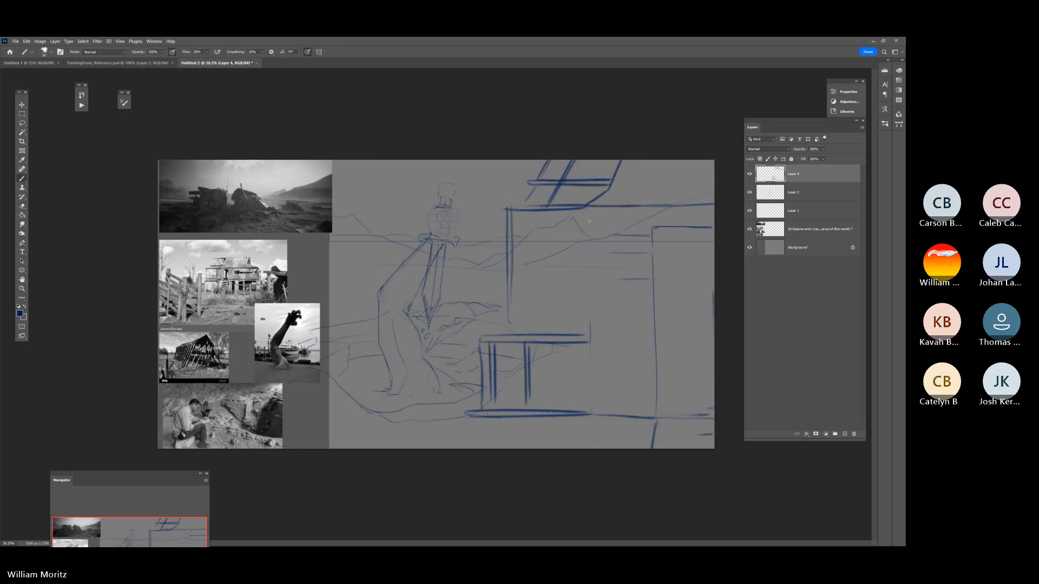
drag(588, 206, 590, 388)
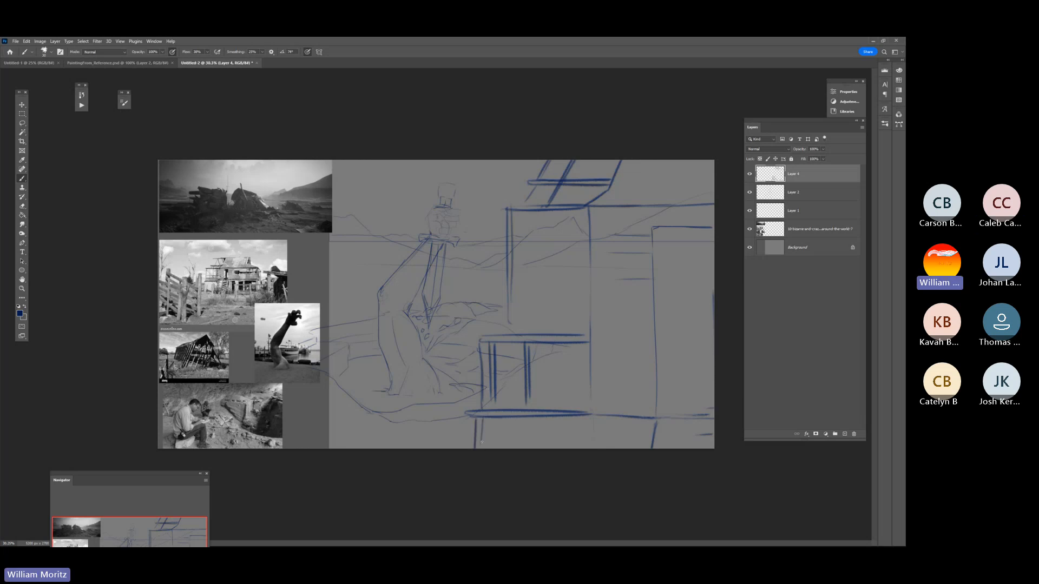
drag(528, 417, 524, 450)
drag(533, 414, 532, 445)
mouse_move(543, 253)
mouse_down()
mouse_move(535, 267)
mouse_move(544, 252)
mouse_move(549, 413)
mouse_up()
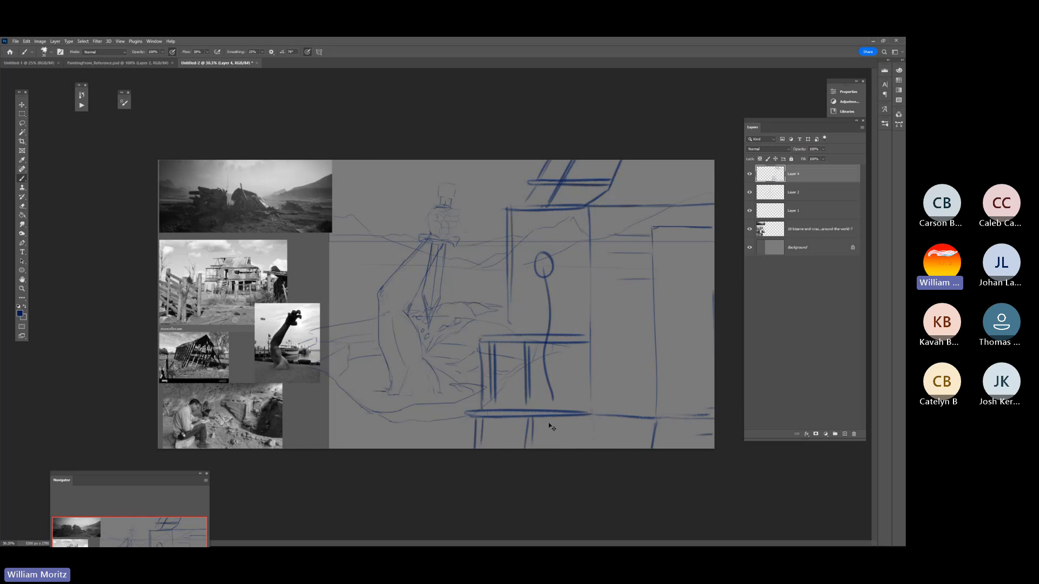
key(ctrl+z)
key(ctrl+z)
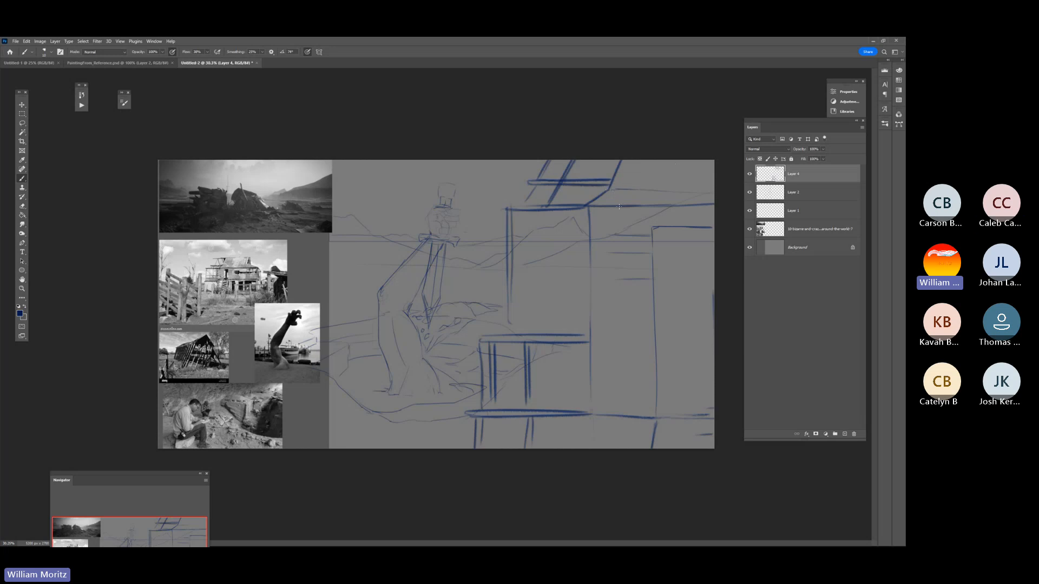
- Add slanted plank lines to the roof and fill the porch railing with a lower rail and evenly spaced balusters
drag(639, 166, 633, 183)
drag(667, 395, 655, 395)
drag(588, 398, 533, 398)
drag(511, 346, 514, 401)
mouse_move(543, 352)
mouse_down()
mouse_move(548, 391)
mouse_move(563, 389)
mouse_up()
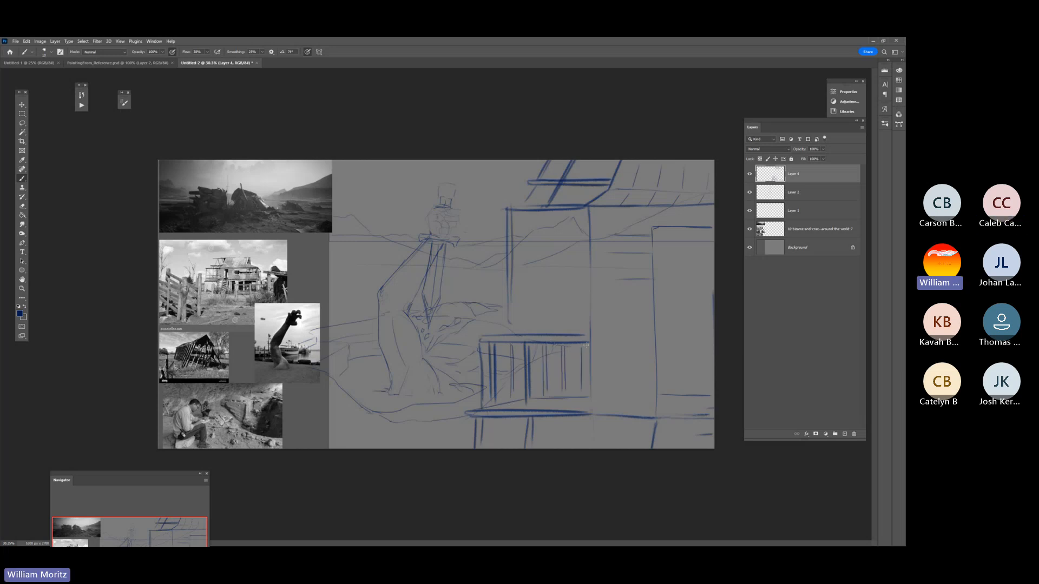
drag(584, 351, 586, 389)
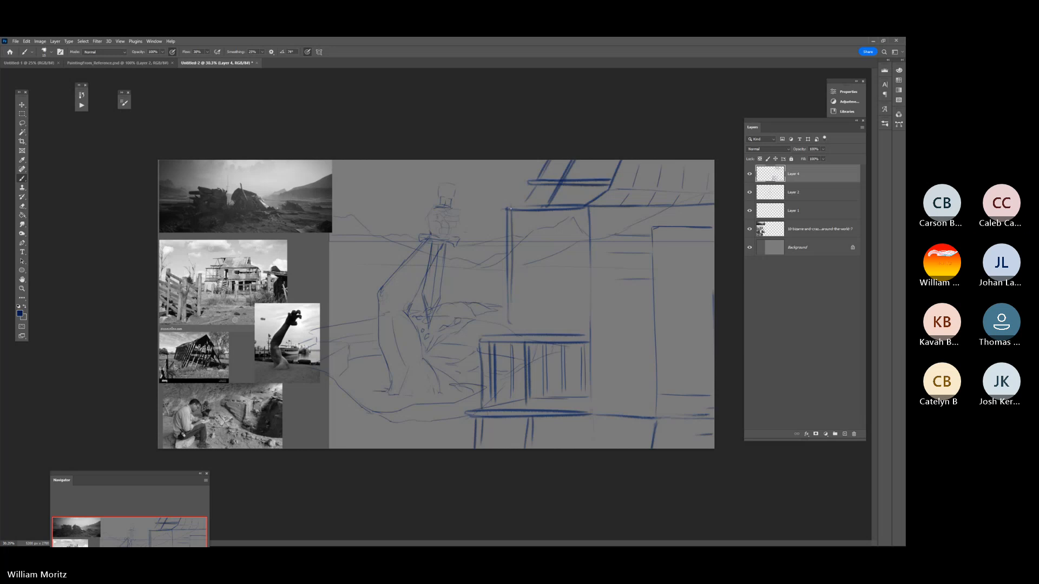
- Extend the porch's outer post down to the railing and sketch rough, irregular shapes along the eave above it
drag(509, 216, 515, 328)
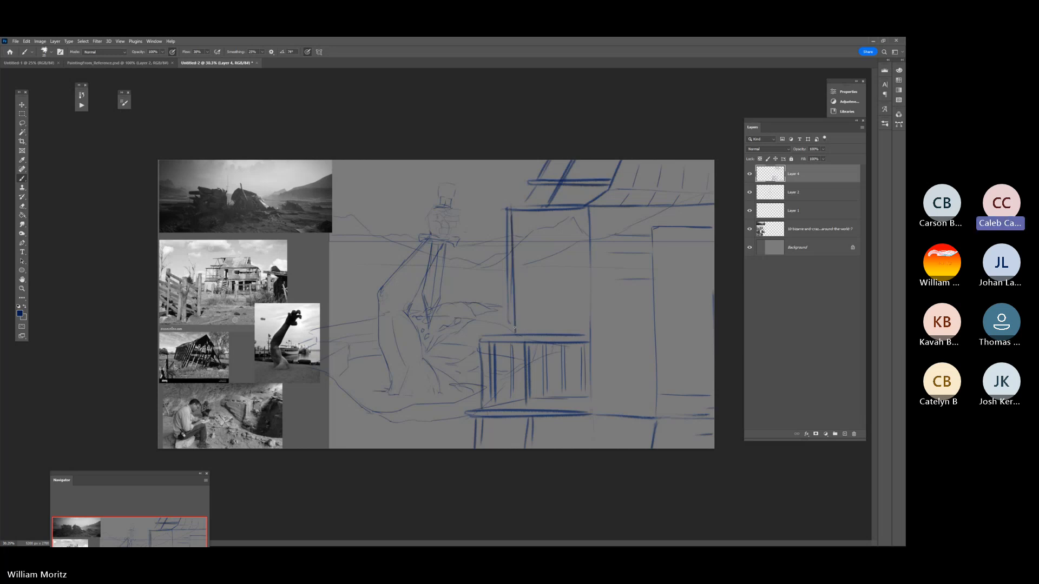
drag(508, 293, 508, 337)
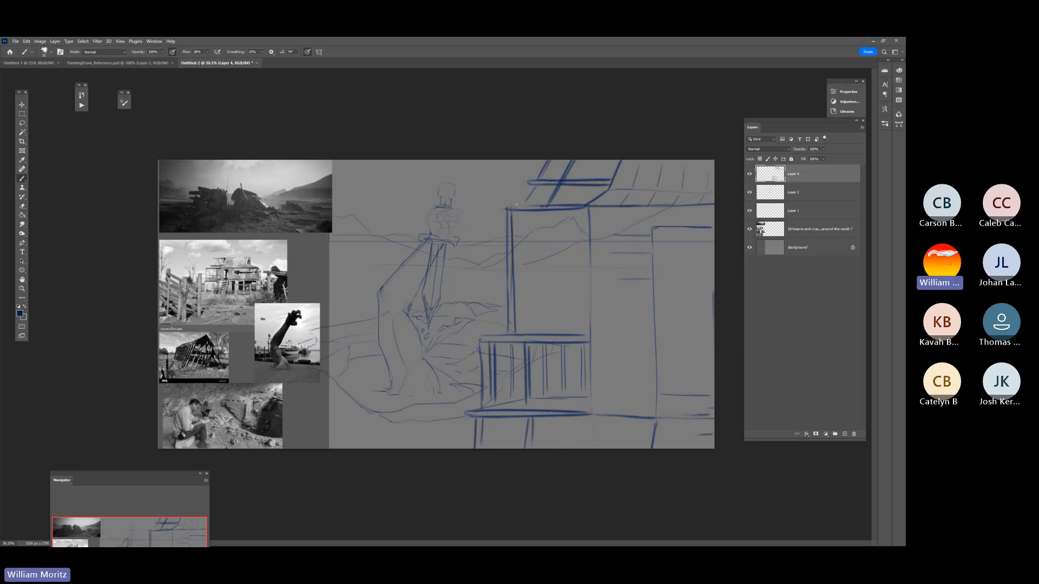
drag(537, 206, 509, 206)
drag(577, 202, 548, 221)
drag(502, 221, 516, 222)
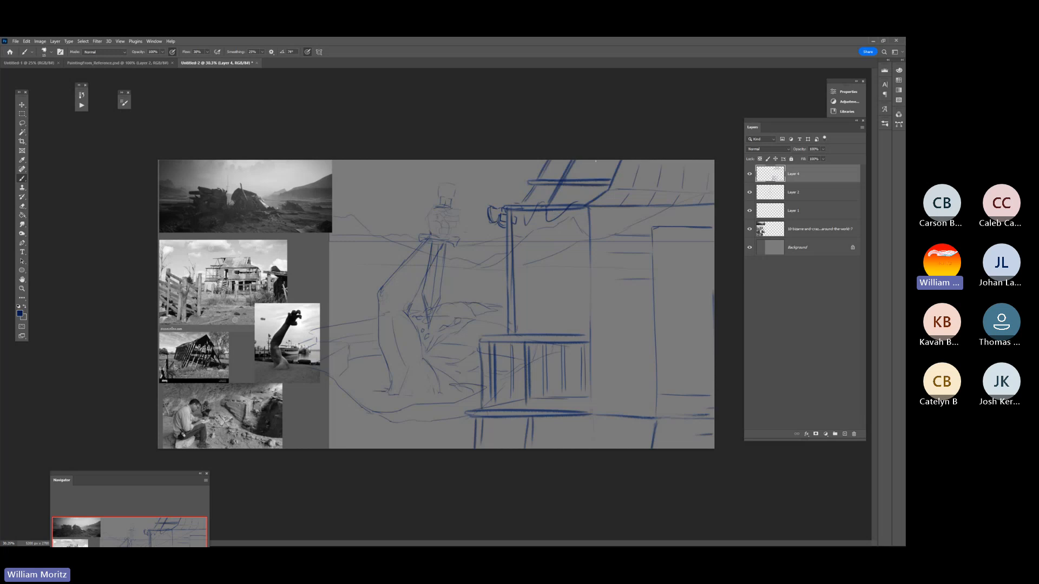
- Draw a second porch post between the eave and railing, and add more siding lines beside the door
drag(602, 175, 596, 159)
drag(560, 217, 562, 332)
drag(563, 214, 569, 334)
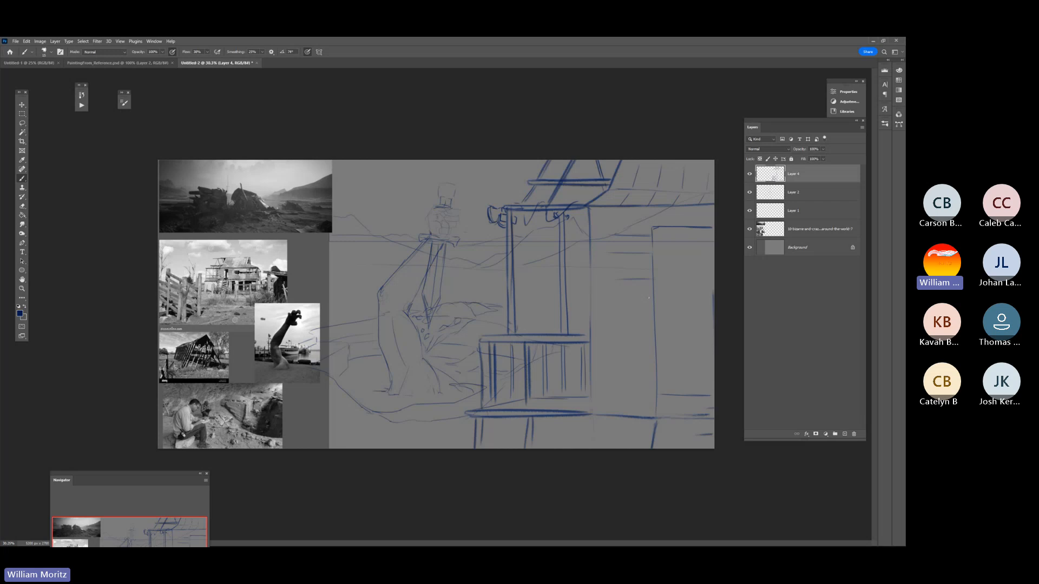
mouse_move(625, 291)
mouse_down()
mouse_move(649, 292)
mouse_move(642, 300)
mouse_up()
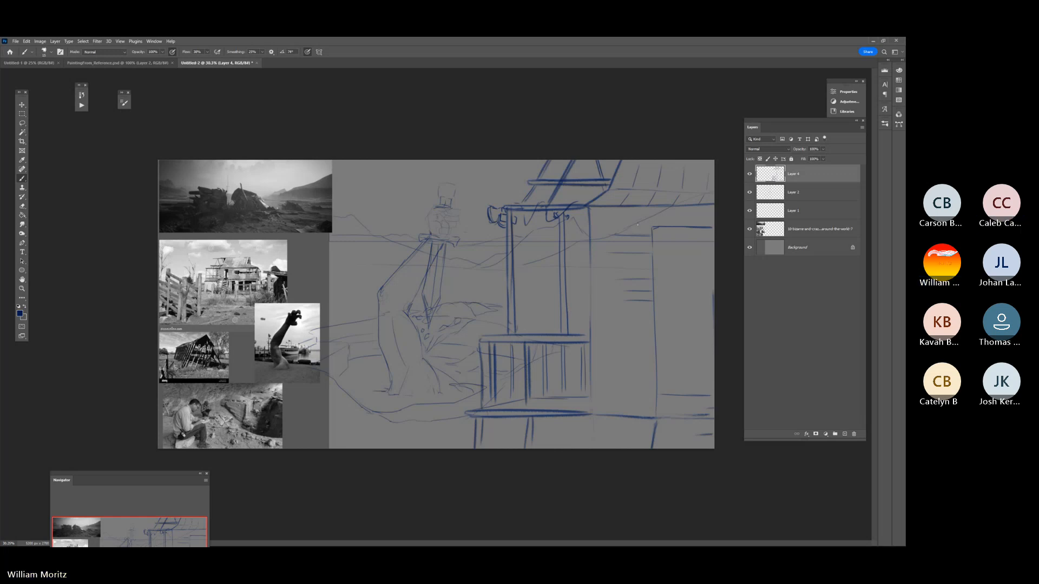
mouse_move(637, 223)
mouse_down()
mouse_move(605, 342)
mouse_move(618, 256)
mouse_up()
drag(627, 315, 636, 381)
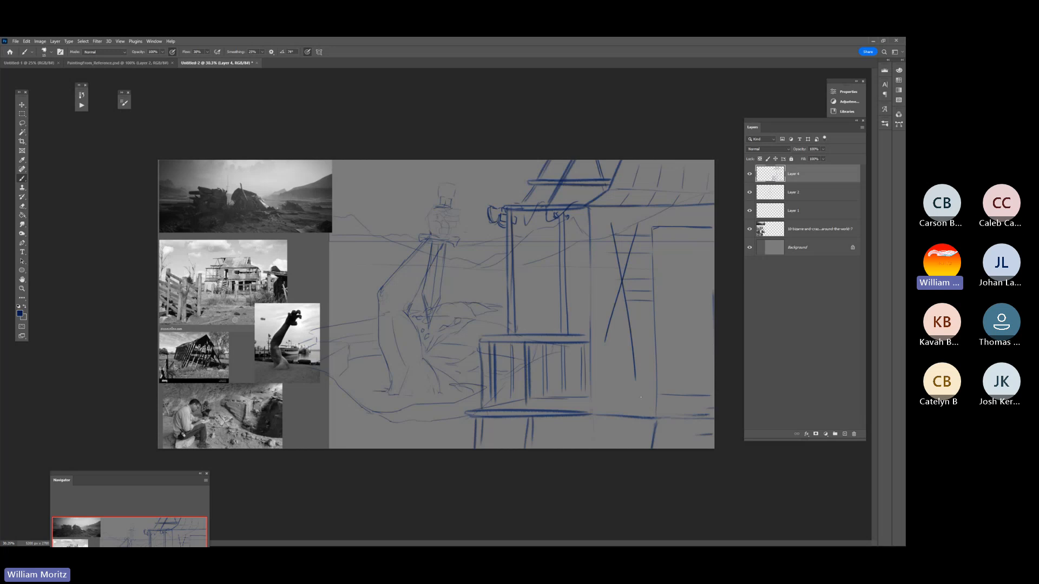
key(ctrl+z)
key(ctrl+z)
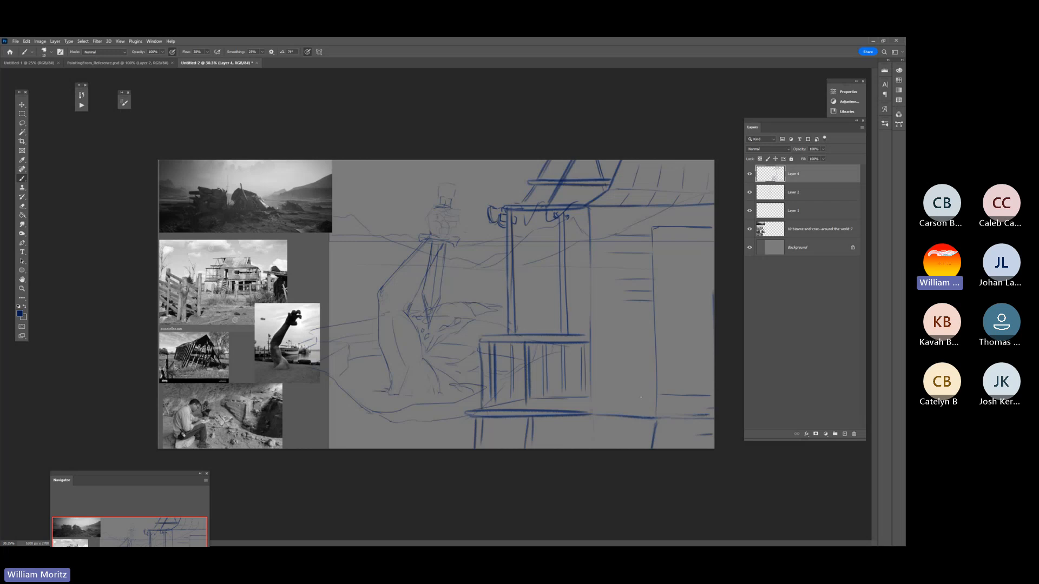
mouse_move(683, 198)
mouse_down()
mouse_move(581, 328)
mouse_move(712, 238)
mouse_up()
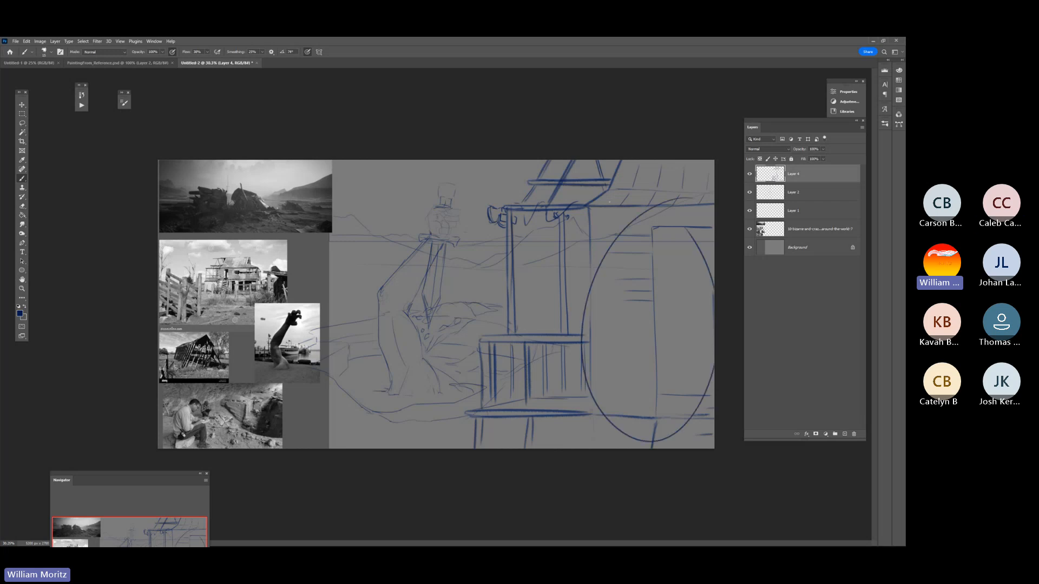
key(ctrl+z)
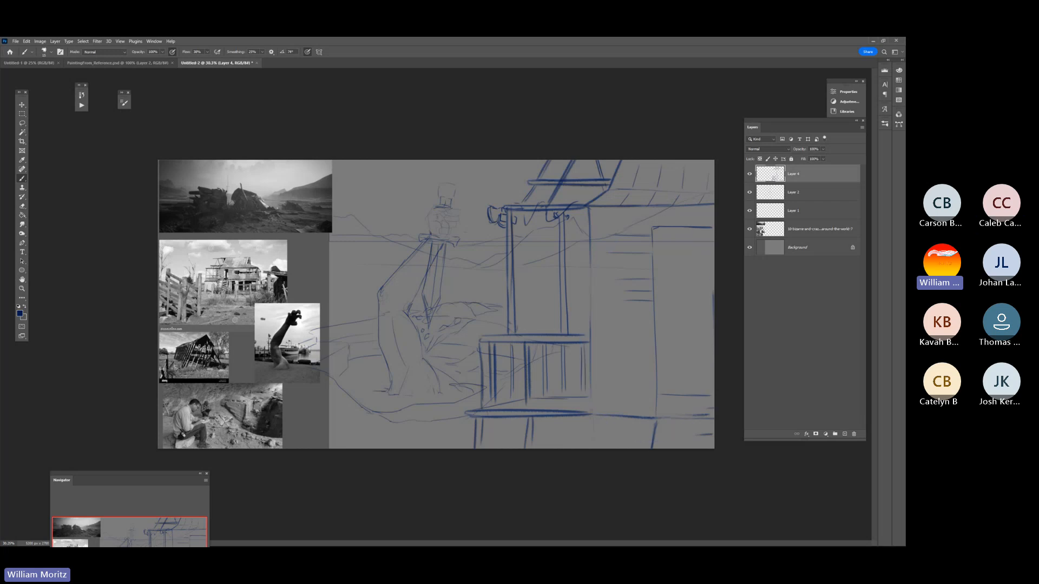
drag(688, 261, 402, 298)
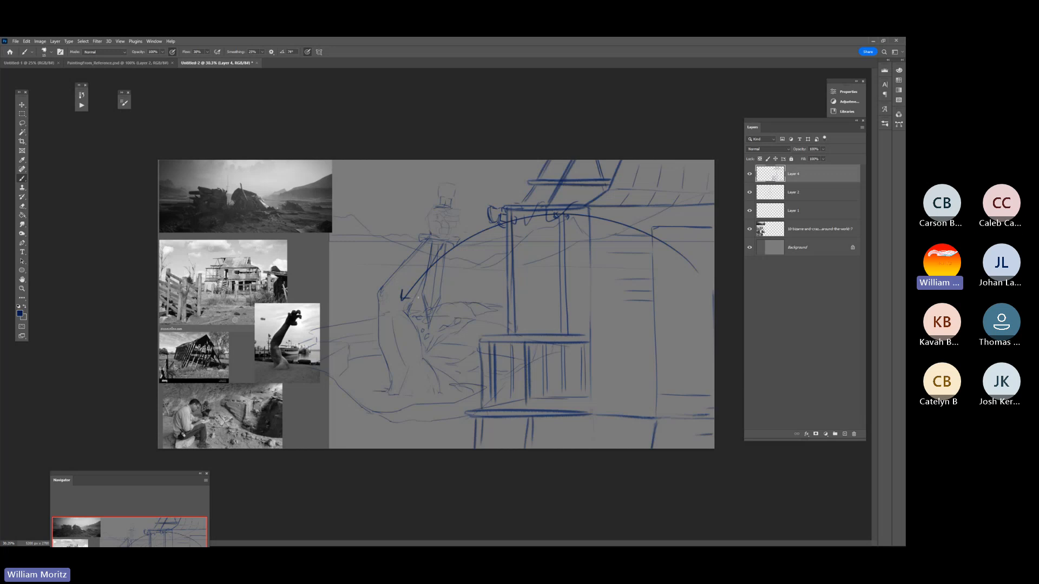
key(ctrl+z)
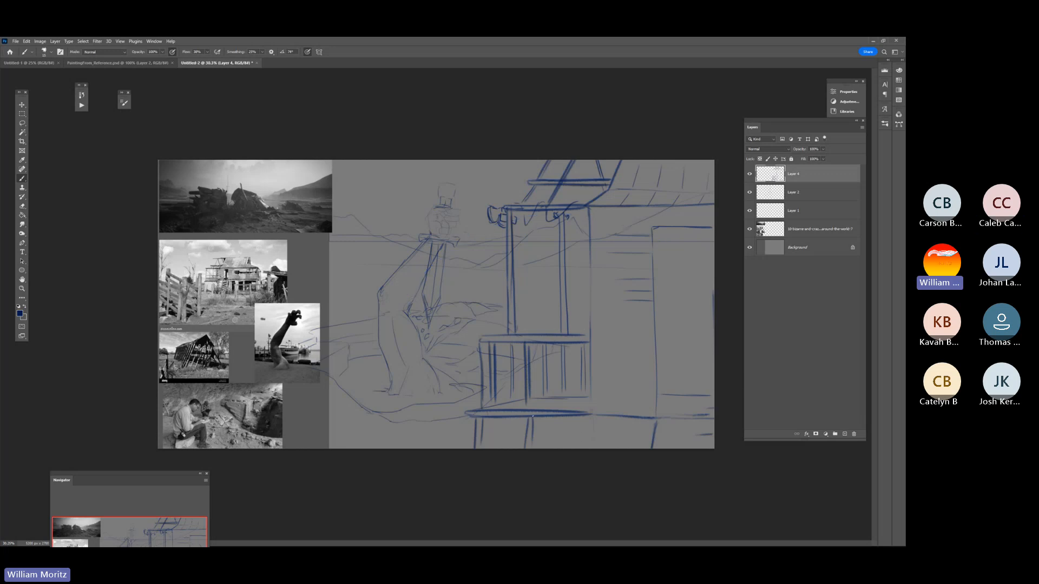
mouse_move(611, 434)
mouse_down()
mouse_move(442, 444)
mouse_move(458, 436)
mouse_up()
key(ctrl+z)
drag(599, 226, 494, 269)
key(ctrl+z)
- Sketch boards leaning against the wall beside the door and horizontal plank lines below the doorway
drag(531, 443, 530, 450)
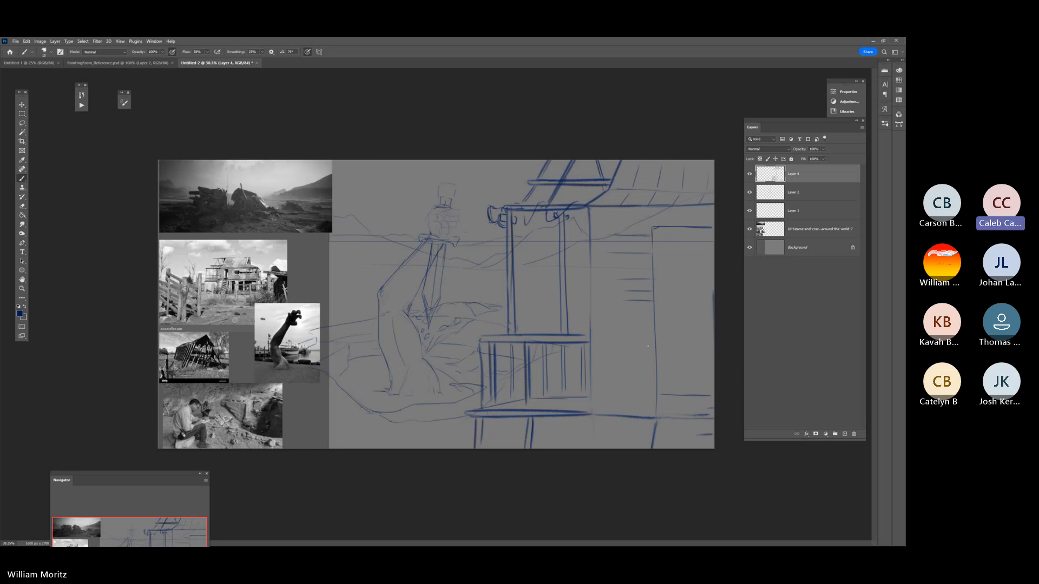
drag(651, 344, 623, 447)
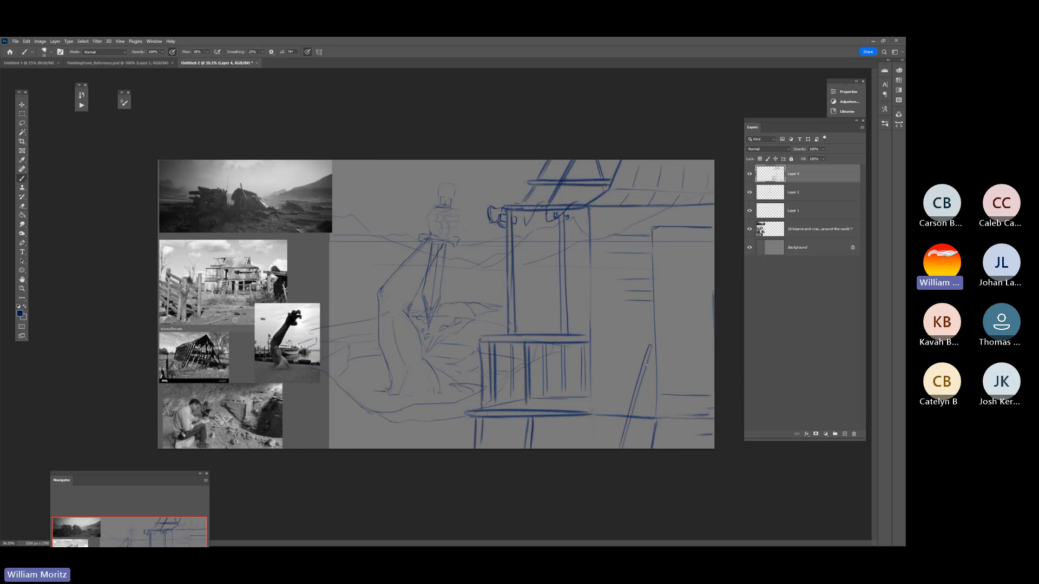
drag(647, 368, 651, 455)
drag(634, 411, 634, 446)
mouse_move(712, 417)
mouse_down()
mouse_move(655, 420)
mouse_move(707, 421)
mouse_move(667, 422)
mouse_move(709, 437)
mouse_move(654, 436)
mouse_move(656, 419)
mouse_move(659, 441)
mouse_up()
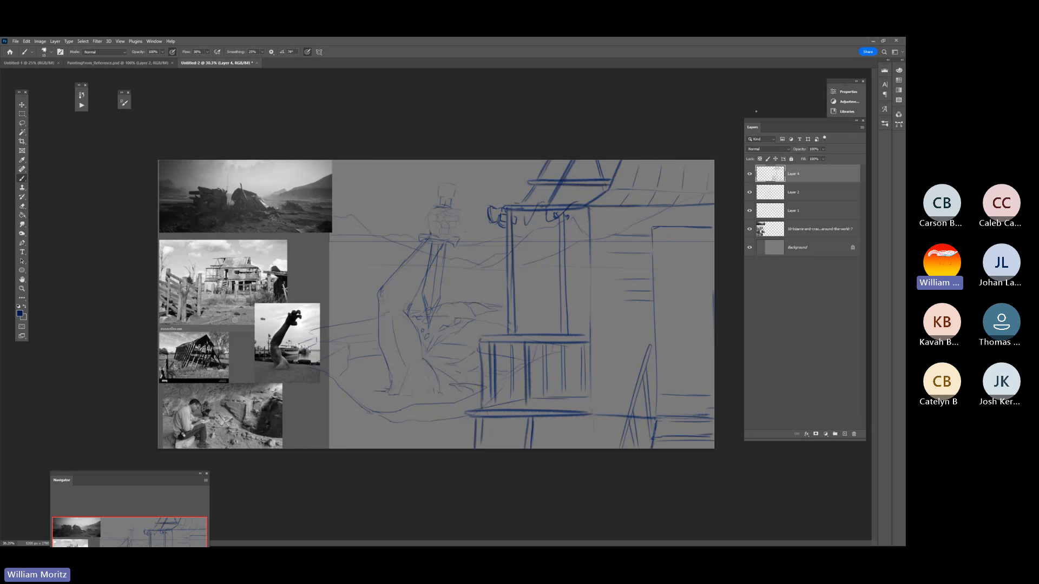
- Add a new layer above the building sketch and undo the circle drawn around the house in the reference photo
drag(786, 124, 758, 120)
click(819, 434)
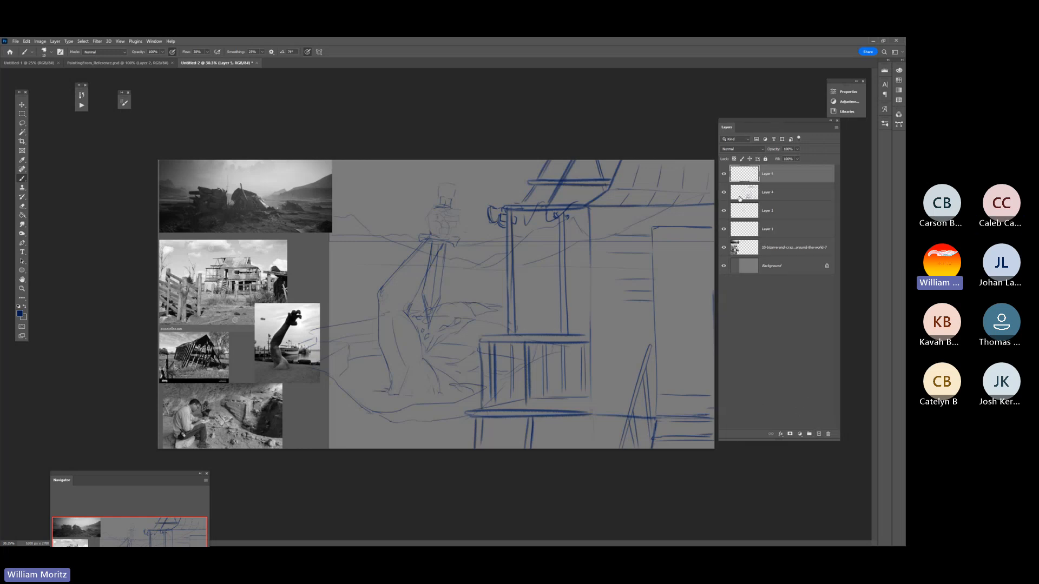
mouse_move(236, 264)
mouse_down()
mouse_move(210, 277)
mouse_move(243, 289)
mouse_move(216, 254)
mouse_up()
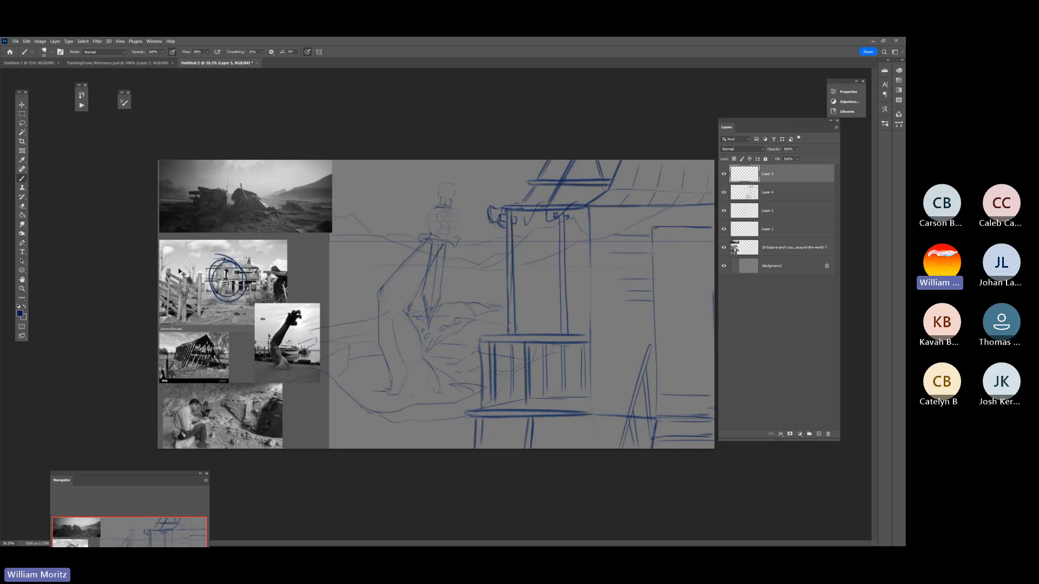
key(ctrl+z)
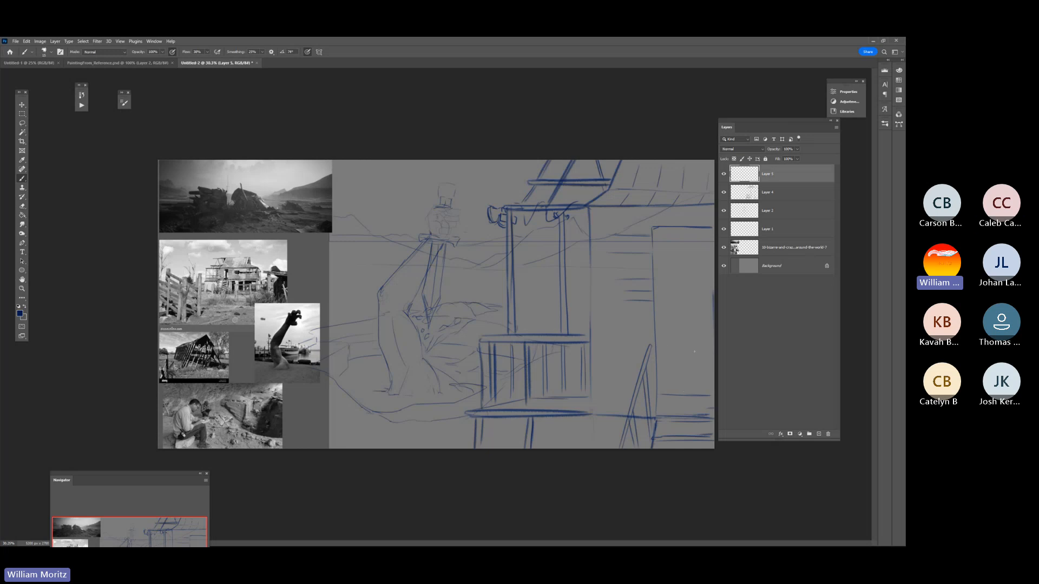
- Sketch a tall rectangular inset panel on the door, and try a wider frame around the doorway
drag(655, 349, 692, 351)
drag(661, 350, 658, 390)
drag(657, 230, 658, 242)
key(ctrl+z)
key(ctrl+z)
key(ctrl+z)
mouse_move(709, 216)
mouse_down()
mouse_move(641, 226)
mouse_move(635, 434)
mouse_move(714, 434)
mouse_up()
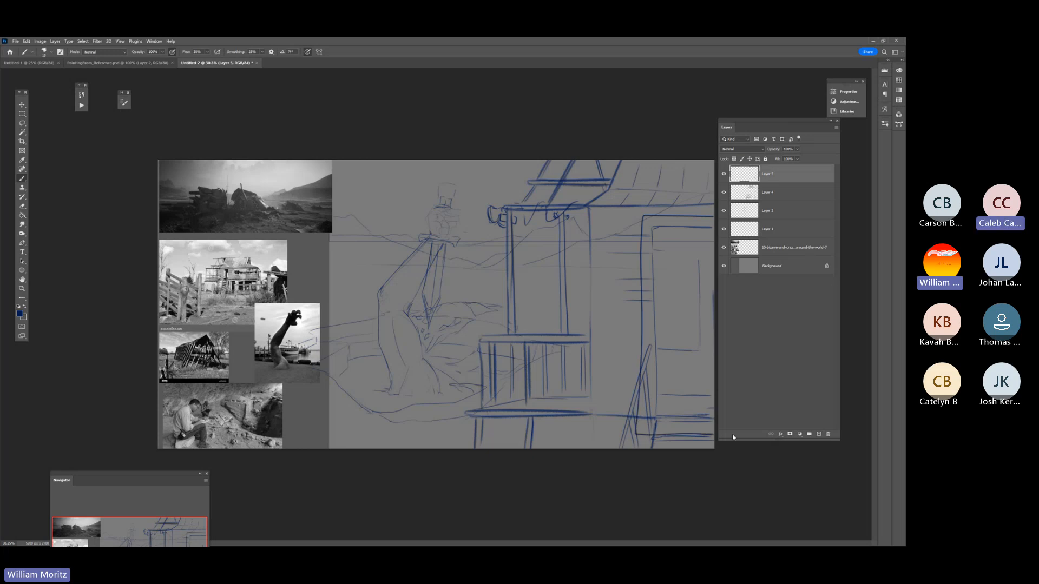
key(ctrl+z)
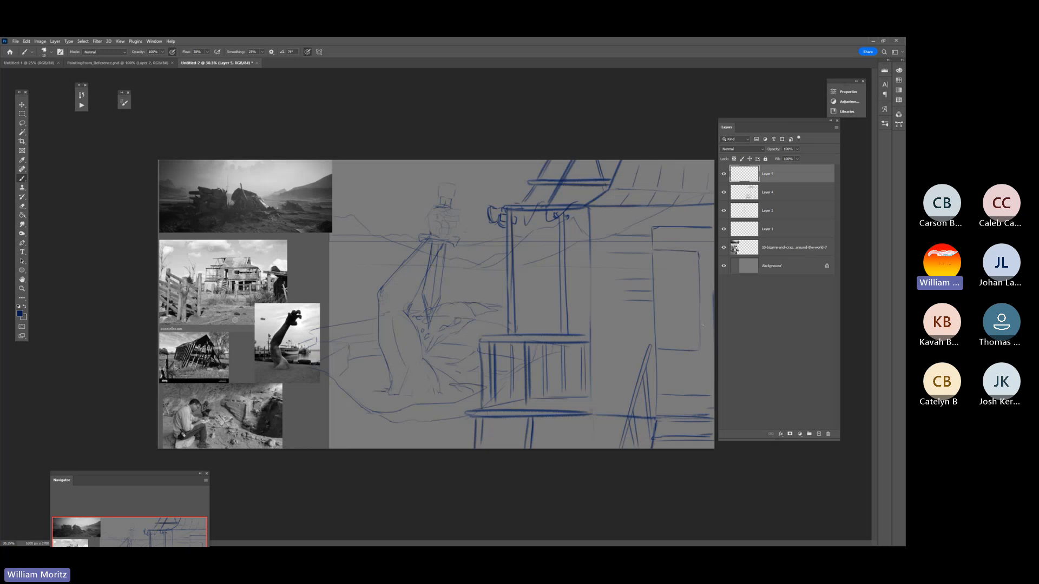
- Sketch crossing divider lines inside the door's inset panel and rework its inner and lower edges with the eraser and brush
key(e)
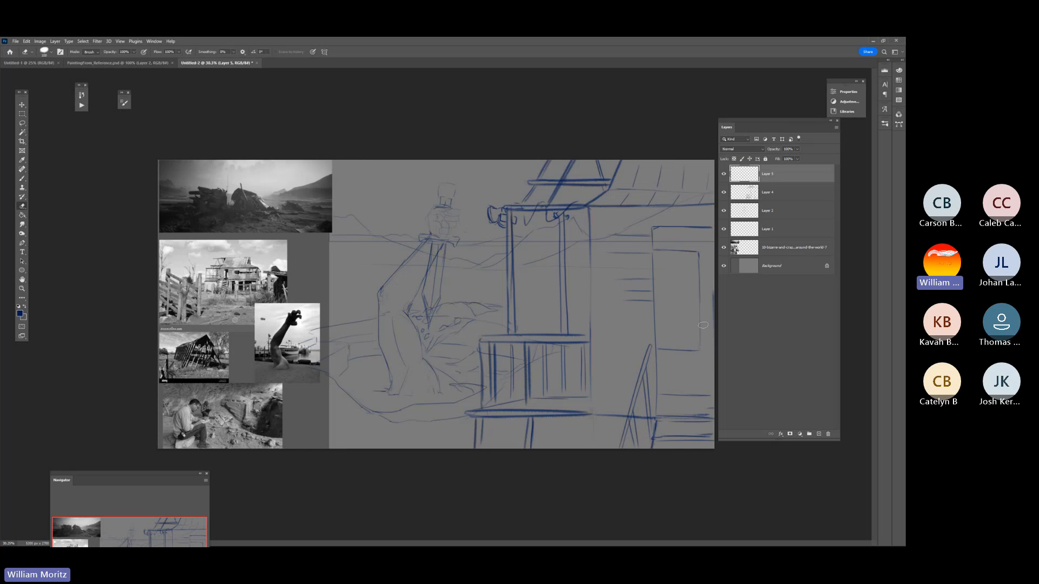
key(b)
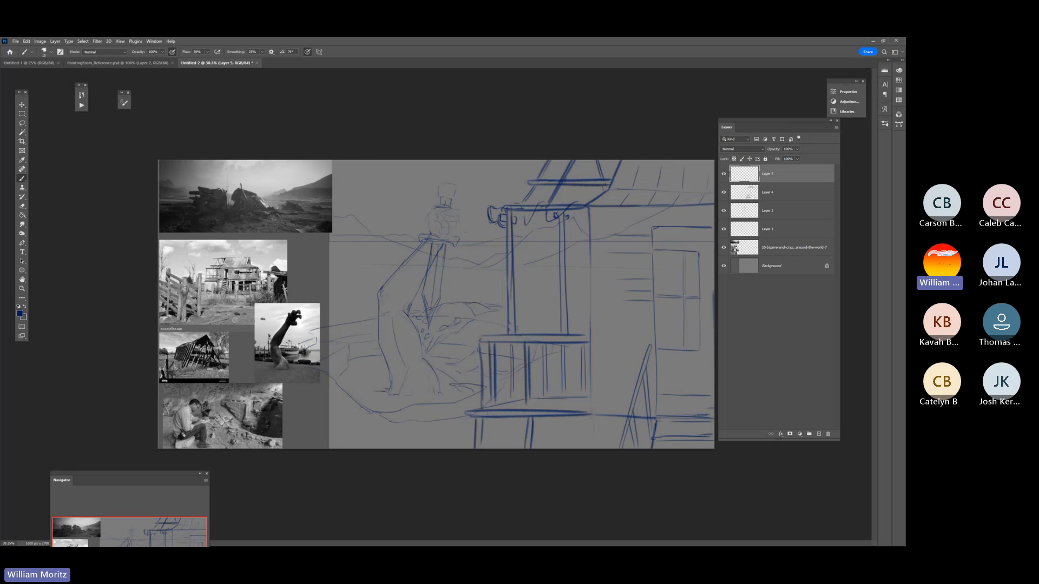
key(e)
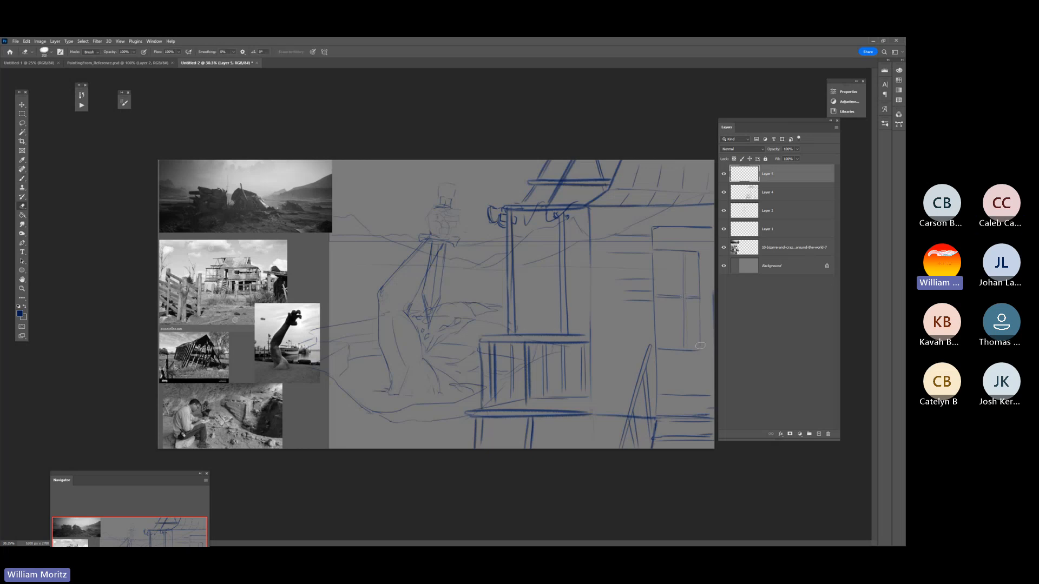
key(b)
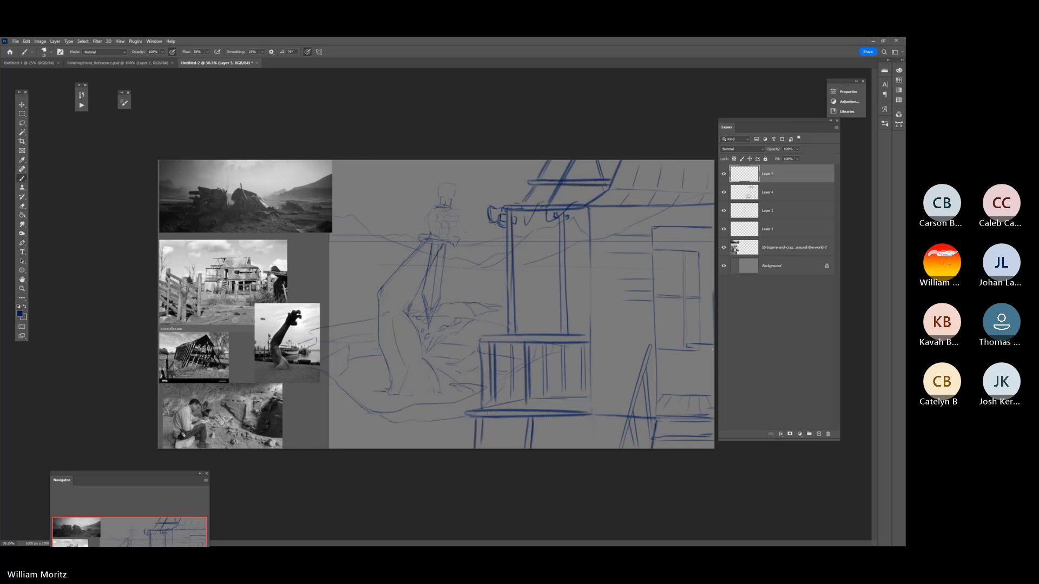
- Sketch a table, a small chair with a tall back and a few small objects inside the doorway
drag(712, 349, 685, 344)
mouse_move(684, 389)
mouse_down()
mouse_move(689, 353)
mouse_move(686, 396)
mouse_up()
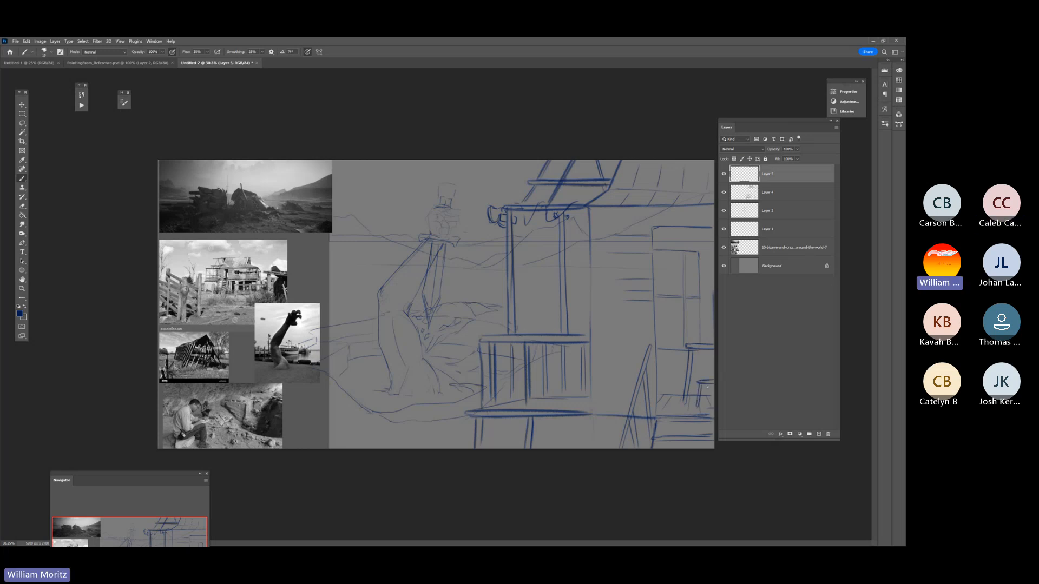
drag(706, 390, 710, 412)
drag(706, 376, 709, 336)
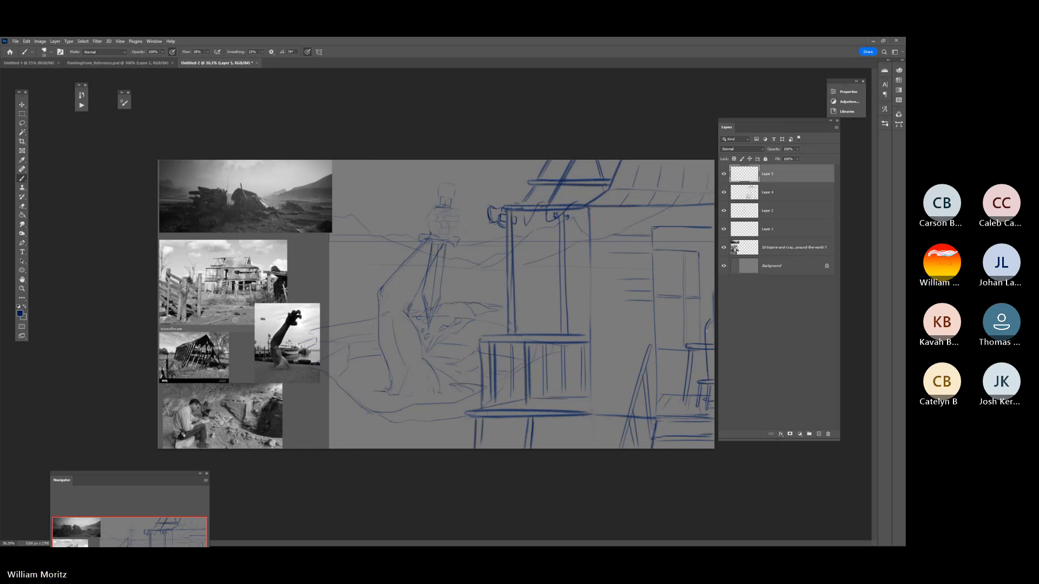
drag(709, 379, 709, 341)
drag(713, 381, 713, 320)
mouse_move(695, 336)
mouse_down()
mouse_move(697, 325)
mouse_move(702, 341)
mouse_up()
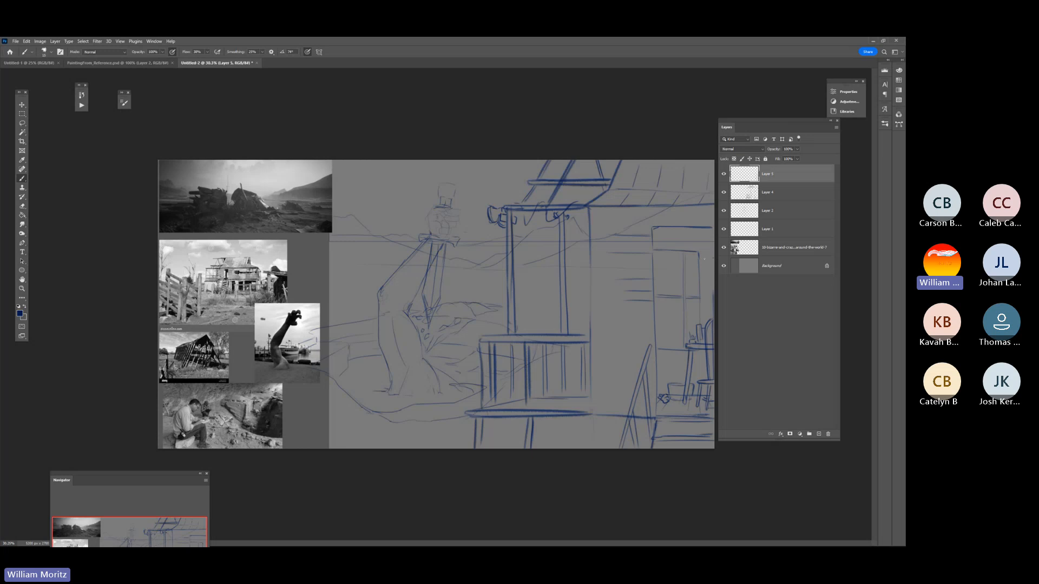
- Add a vertical line along the outer edge of the door panel and strengthen the wall's corner line down below the porch deck
drag(706, 260, 706, 313)
drag(590, 415, 597, 451)
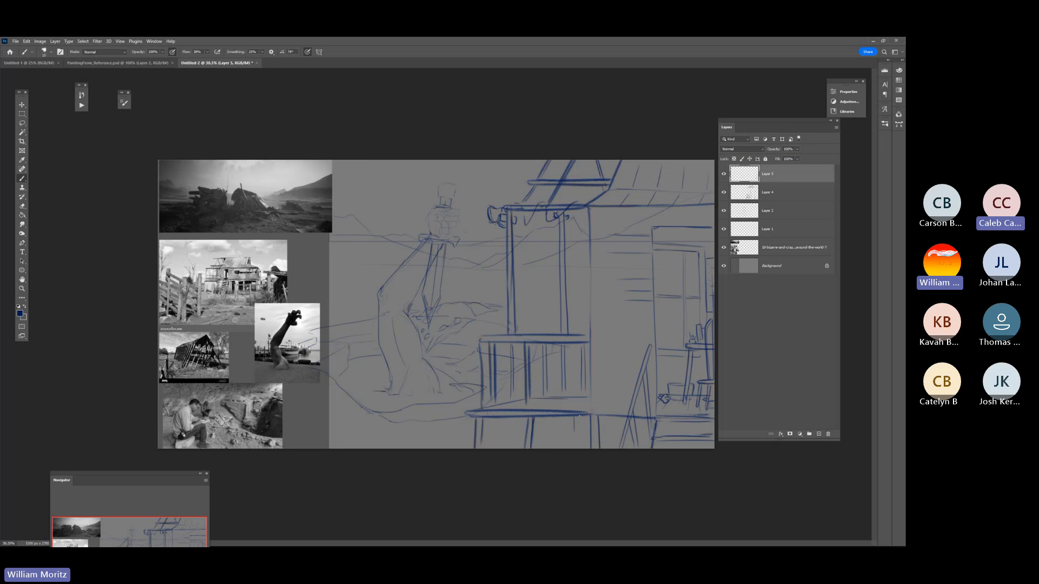
drag(579, 416, 580, 436)
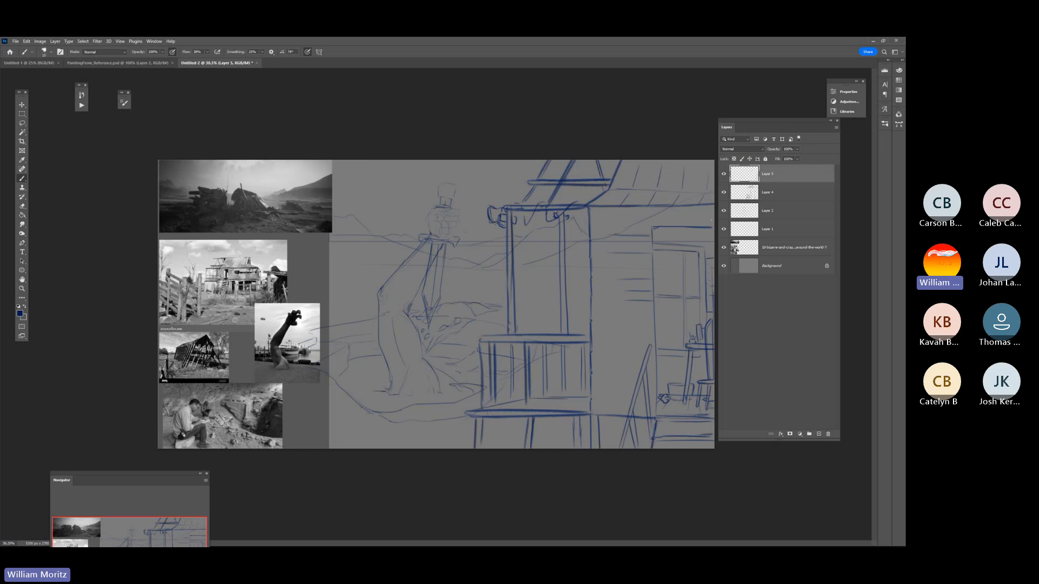
- Draw a thick frame along the top and side of the doorway, darkening the upper edge
drag(713, 219, 649, 220)
drag(644, 219, 648, 348)
drag(648, 244, 658, 411)
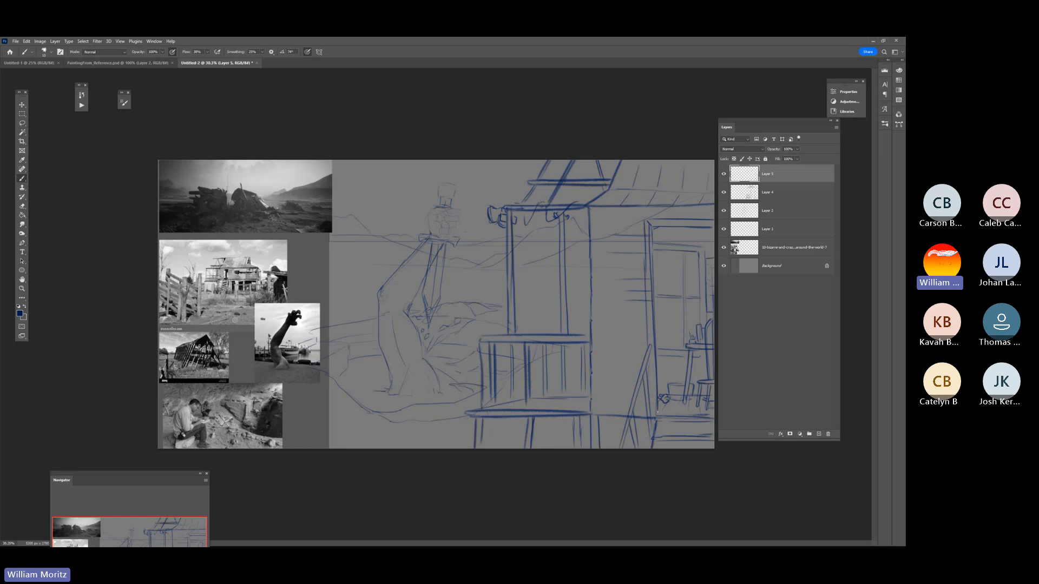
drag(651, 328, 657, 400)
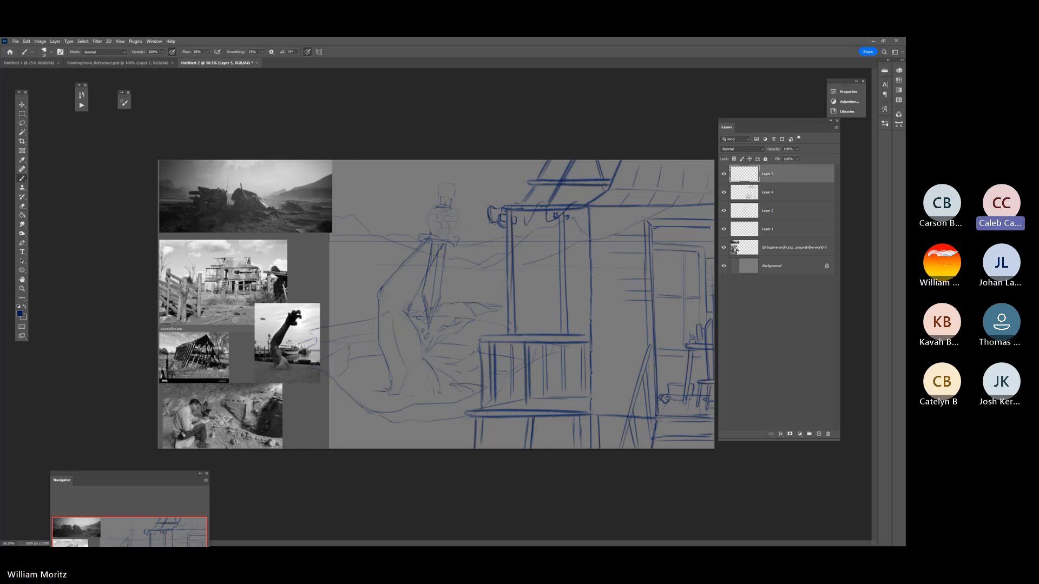
mouse_move(705, 226)
mouse_down()
mouse_move(648, 223)
mouse_move(716, 228)
mouse_up()
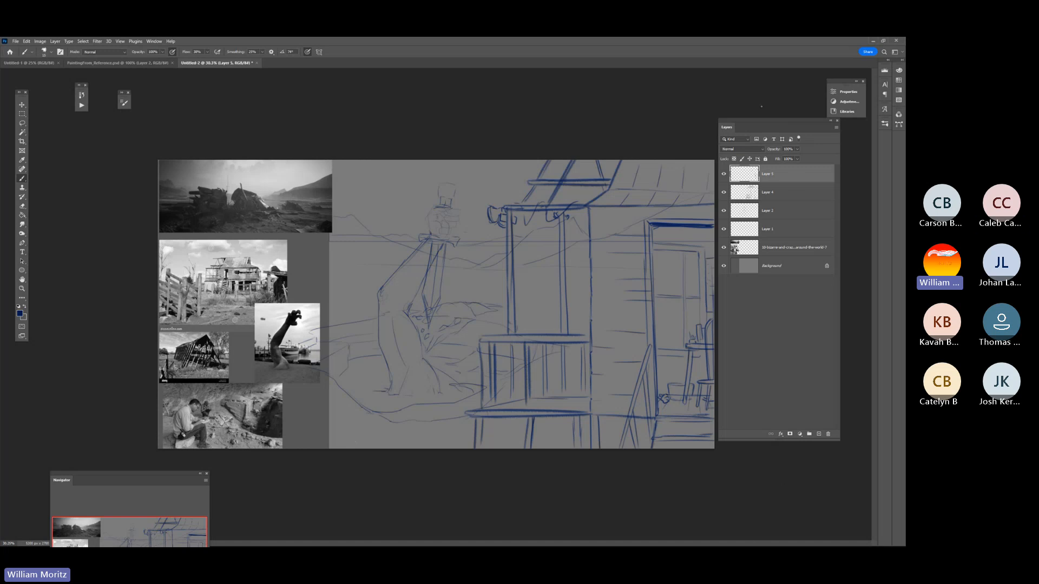
- Add a new layer above the building sketch and set the foreground colour to a saturated orange
drag(765, 122, 727, 106)
click(781, 418)
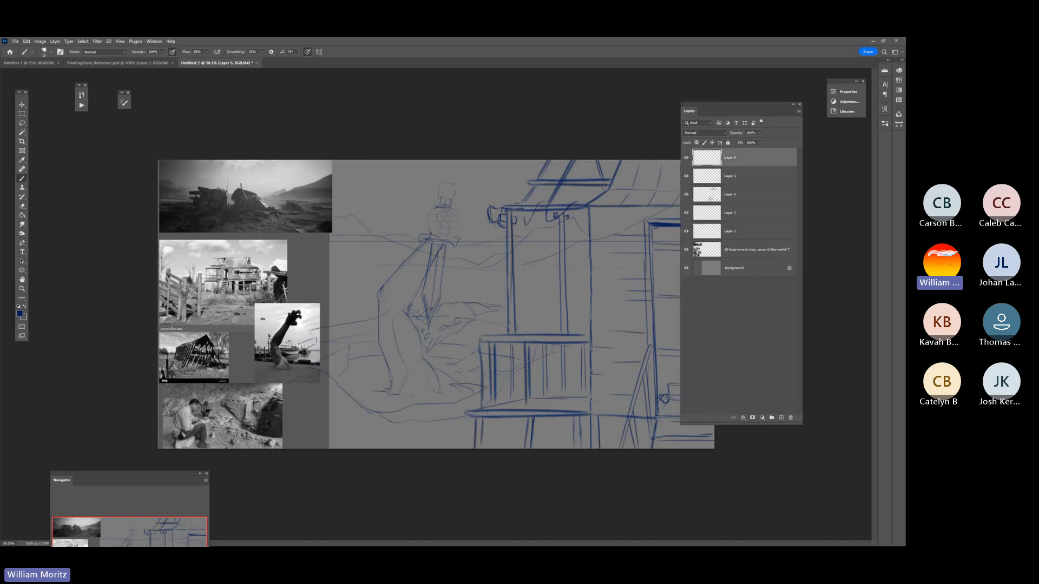
click(20, 313)
click(615, 212)
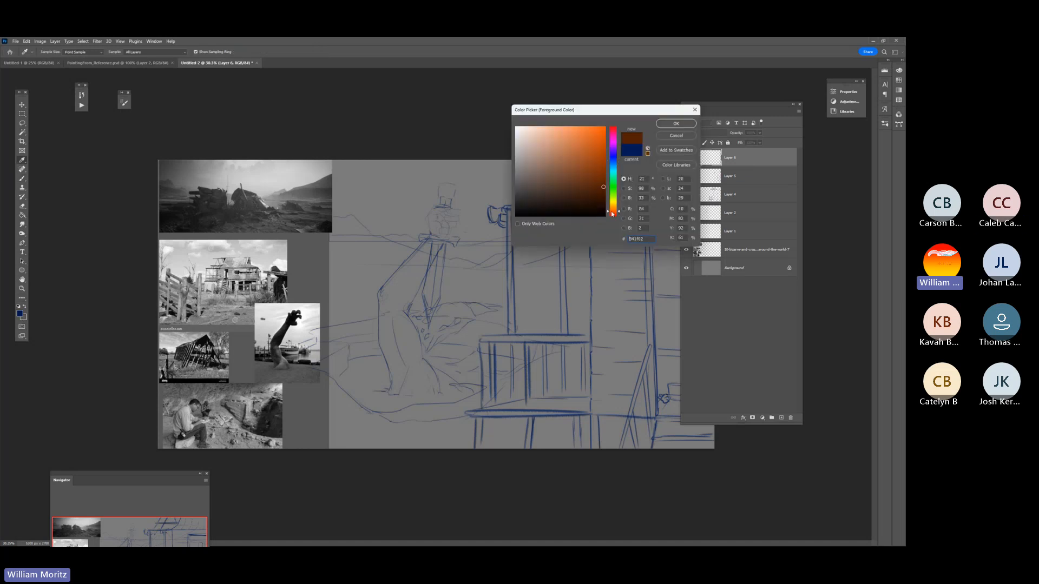
click(601, 158)
drag(600, 158, 603, 160)
click(604, 145)
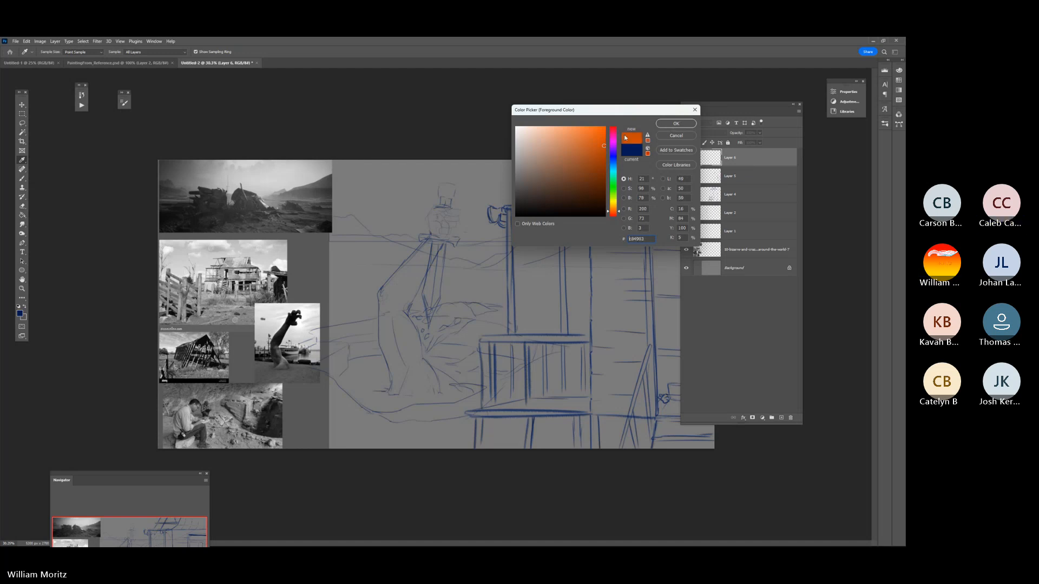
click(661, 124)
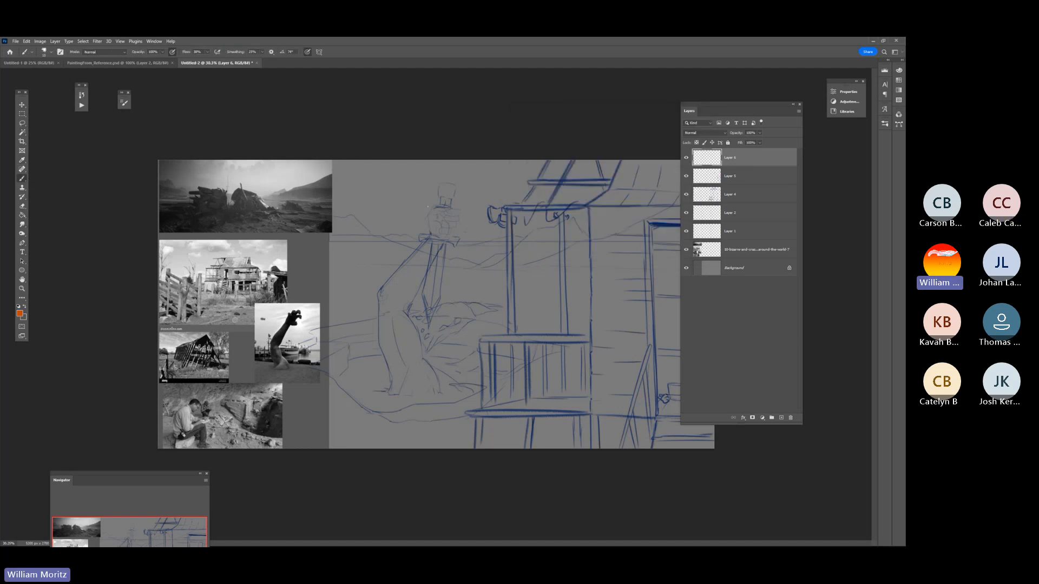
mouse_move(421, 330)
mouse_down()
mouse_move(521, 303)
mouse_move(487, 442)
mouse_up()
key(ctrl+z)
drag(711, 105, 762, 136)
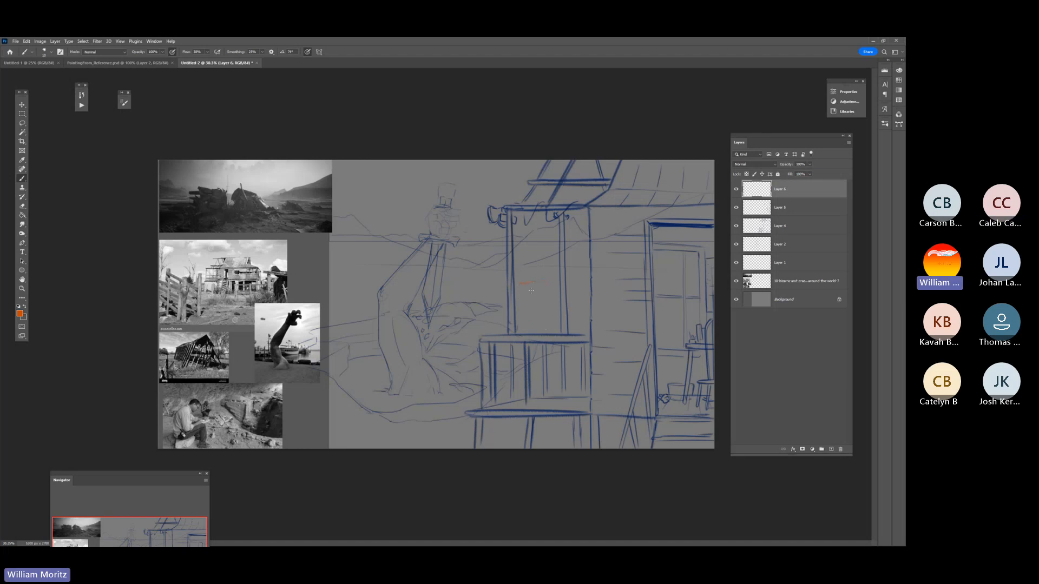
drag(531, 290, 546, 329)
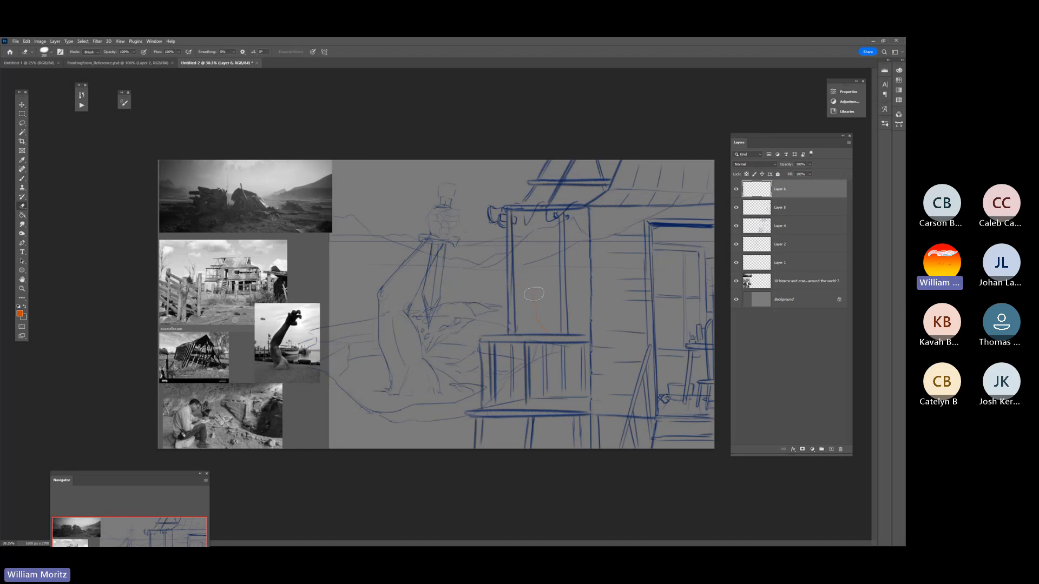
key(e)
- Sketch an orange standing figure with raised arms in front of the giant arm, erasing the stray mark at its foot
key(b)
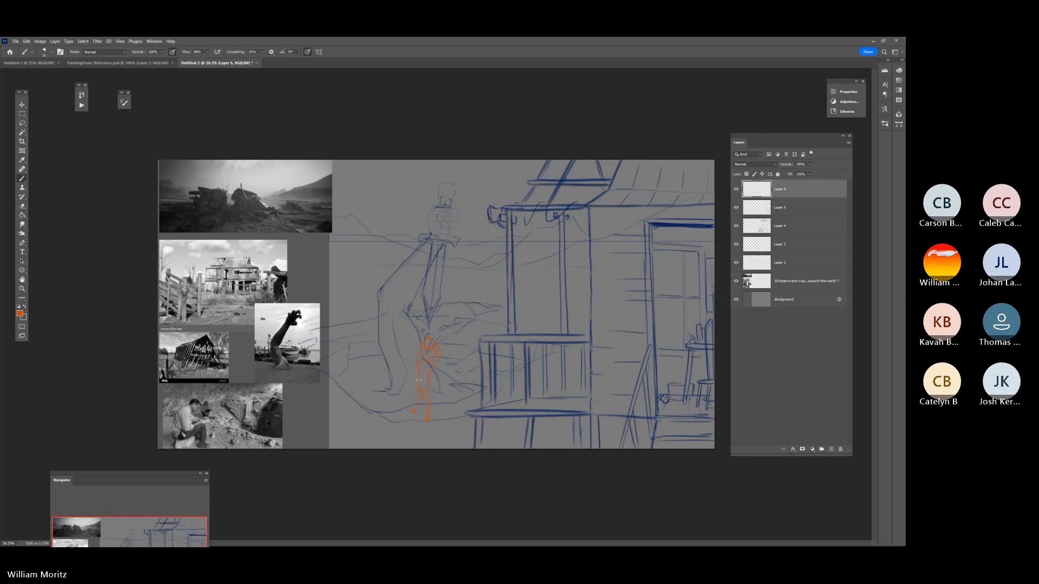
key(e)
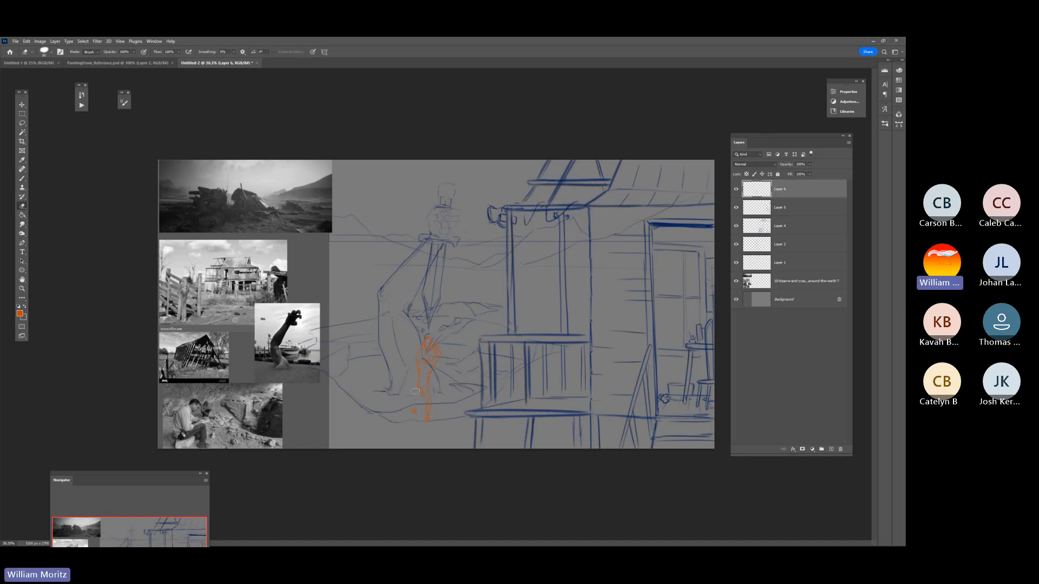
drag(415, 410, 413, 413)
key(b)
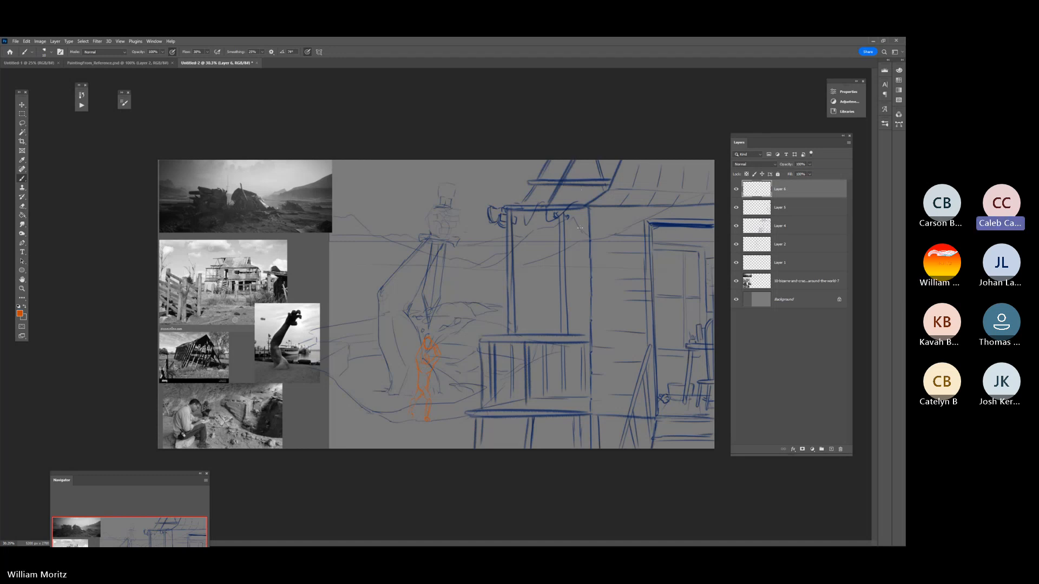
- Set the foreground colour to black
double_click(826, 189)
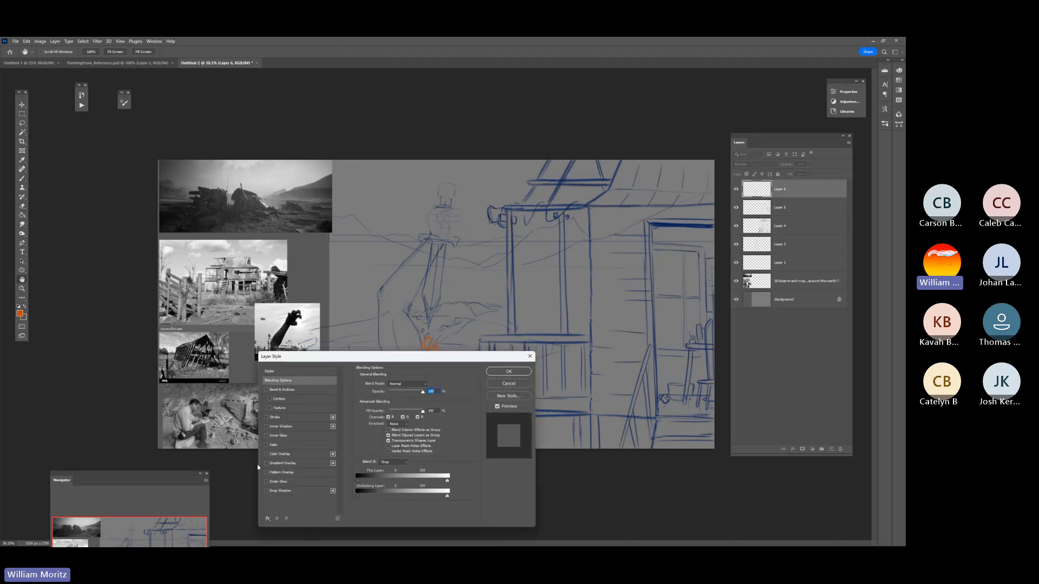
click(504, 384)
click(20, 313)
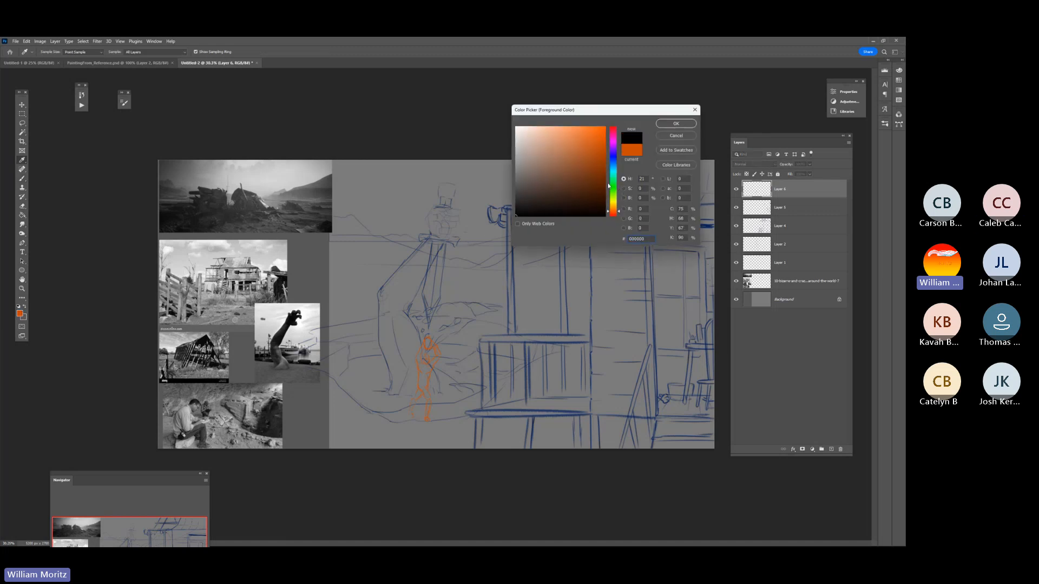
click(680, 124)
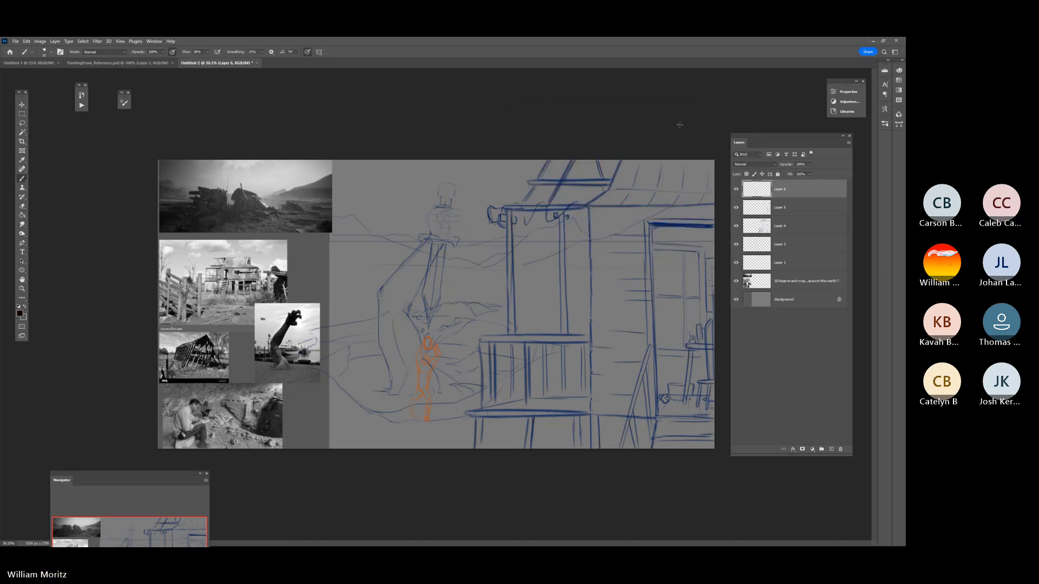
- Apply a black Color Overlay effect in Normal blend mode to the orange figure's layer
double_click(796, 189)
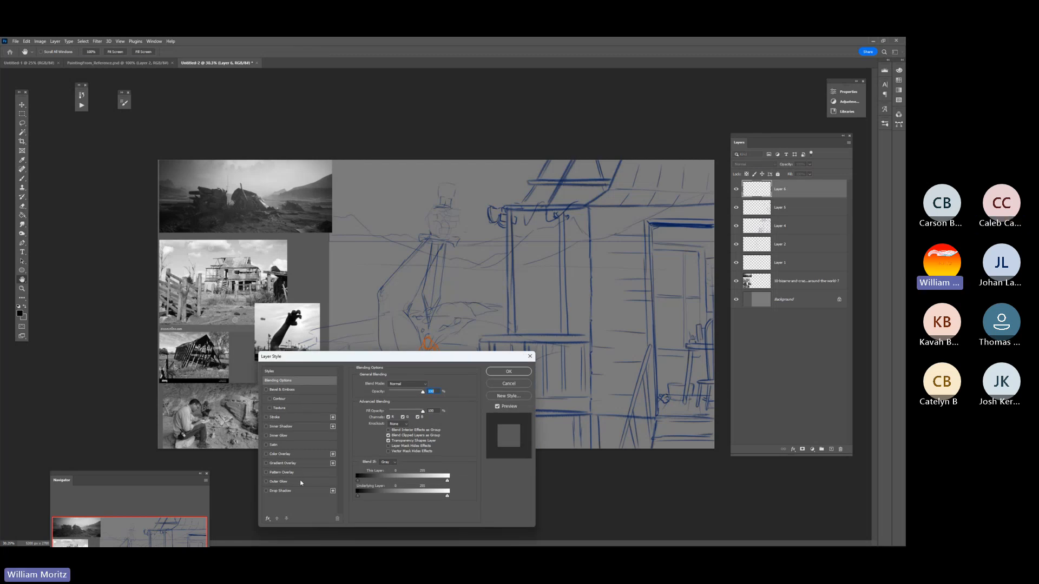
click(300, 454)
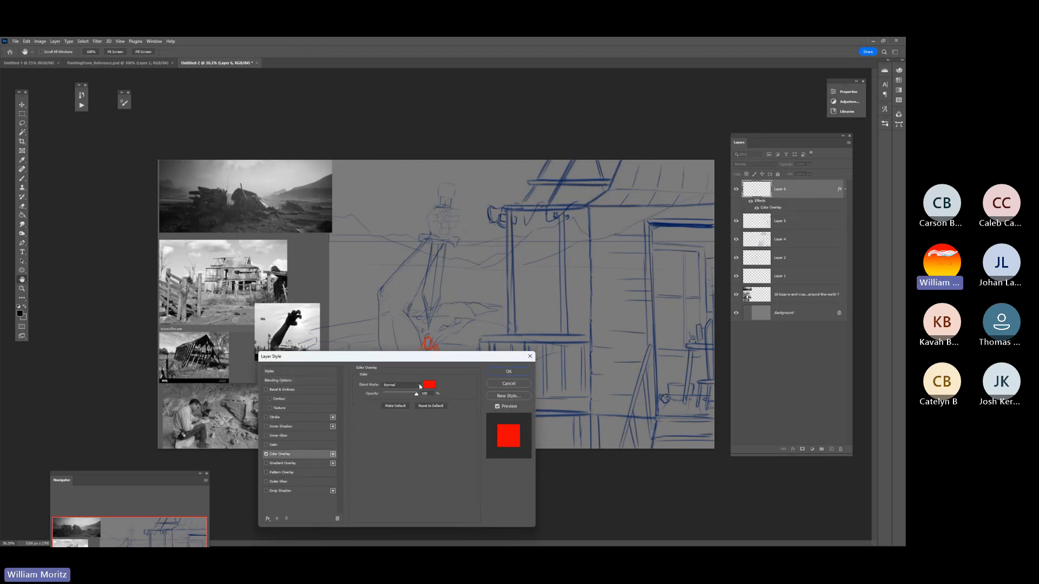
click(427, 385)
click(516, 217)
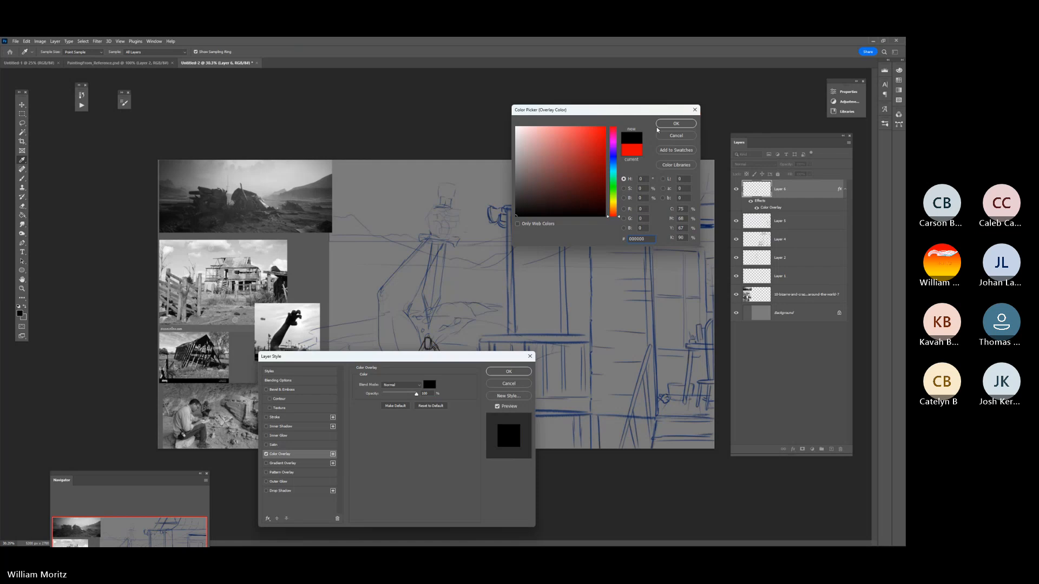
click(676, 123)
click(509, 371)
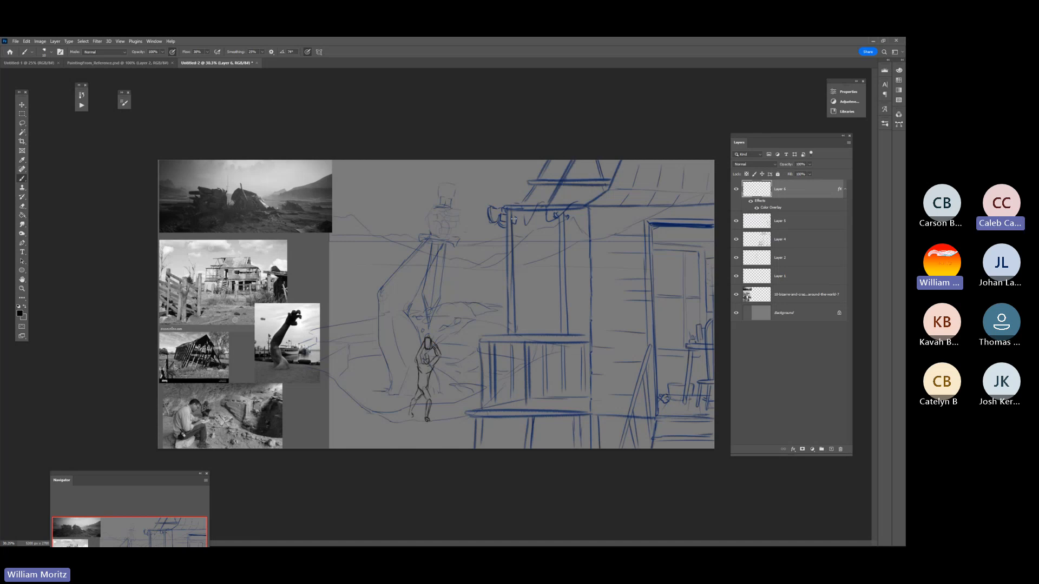
drag(771, 138, 760, 97)
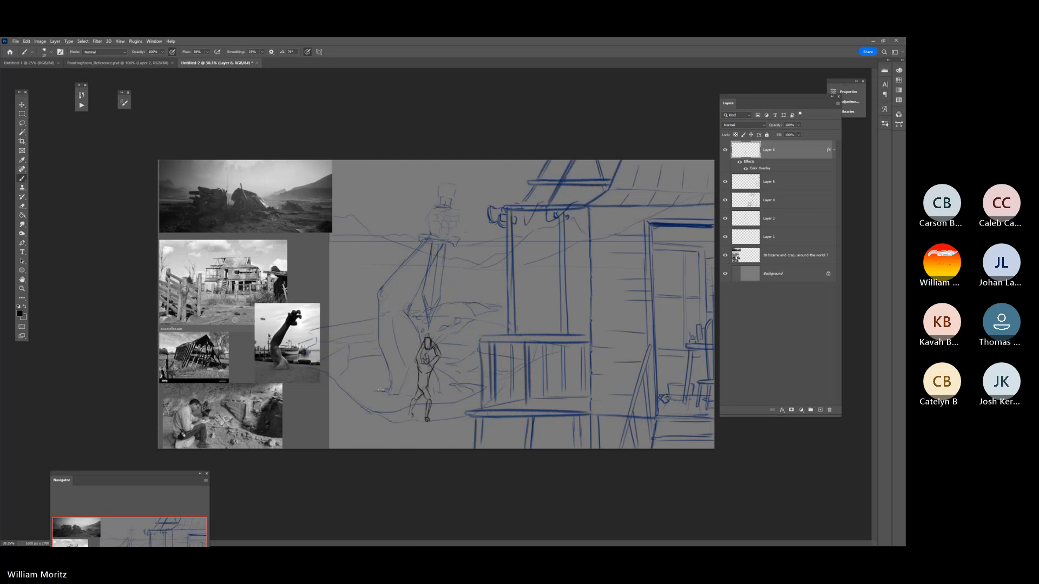
mouse_move(392, 373)
mouse_down()
mouse_move(456, 310)
mouse_move(528, 280)
mouse_move(520, 295)
mouse_up()
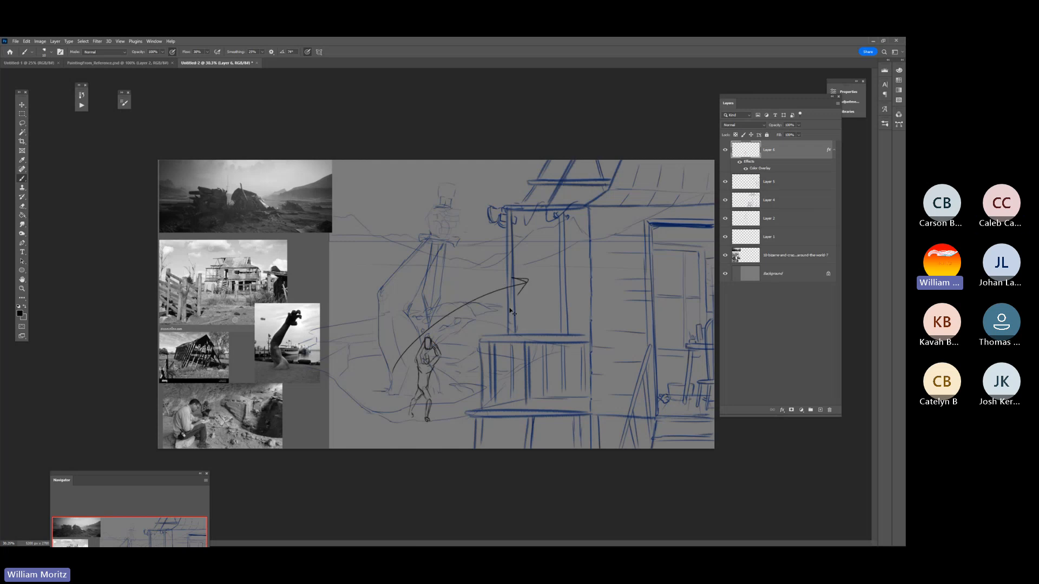
key(ctrl+z)
mouse_move(366, 429)
mouse_down()
mouse_move(411, 373)
mouse_move(409, 381)
mouse_up()
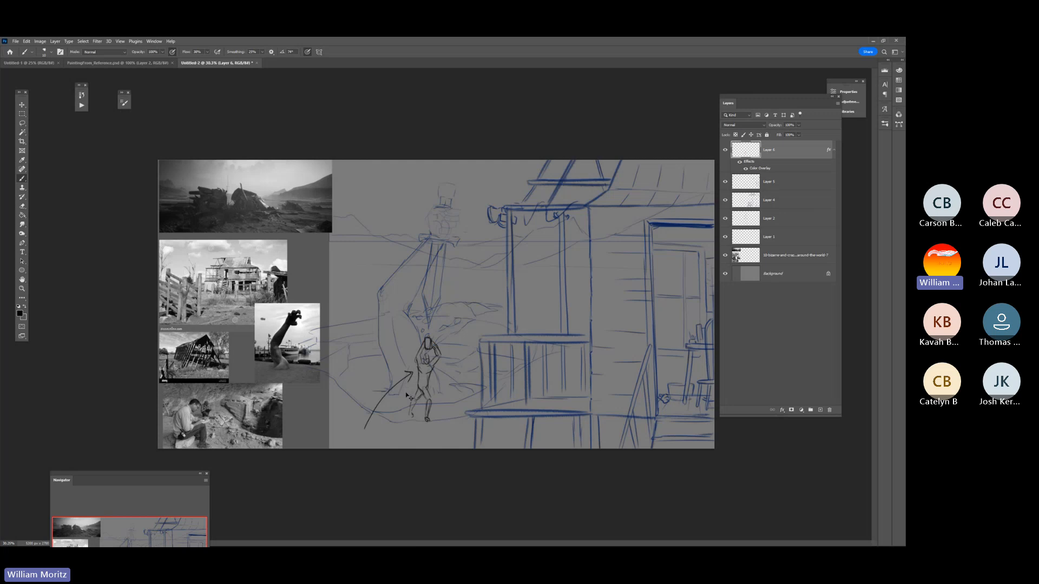
key(ctrl+z)
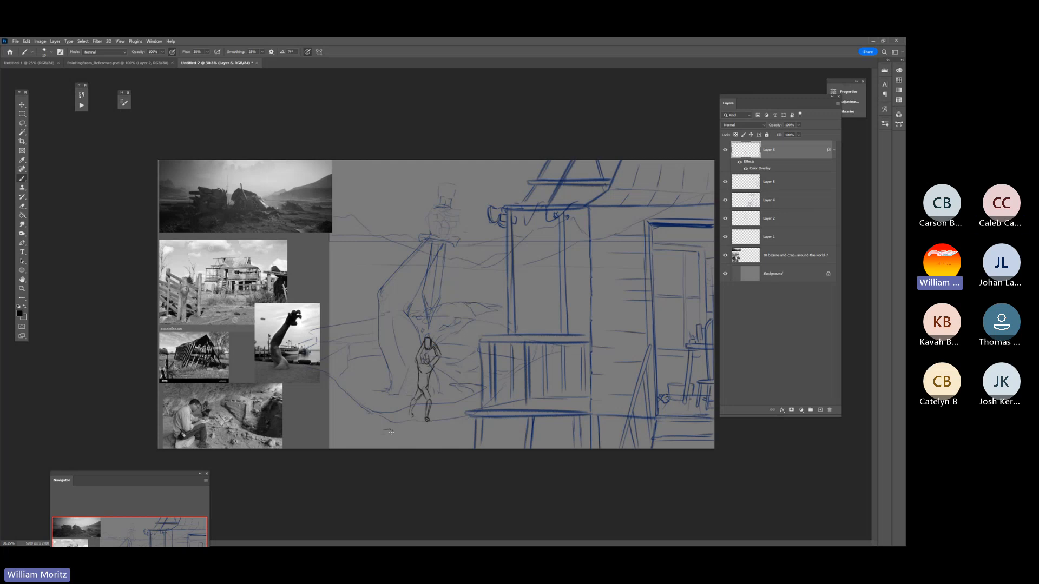
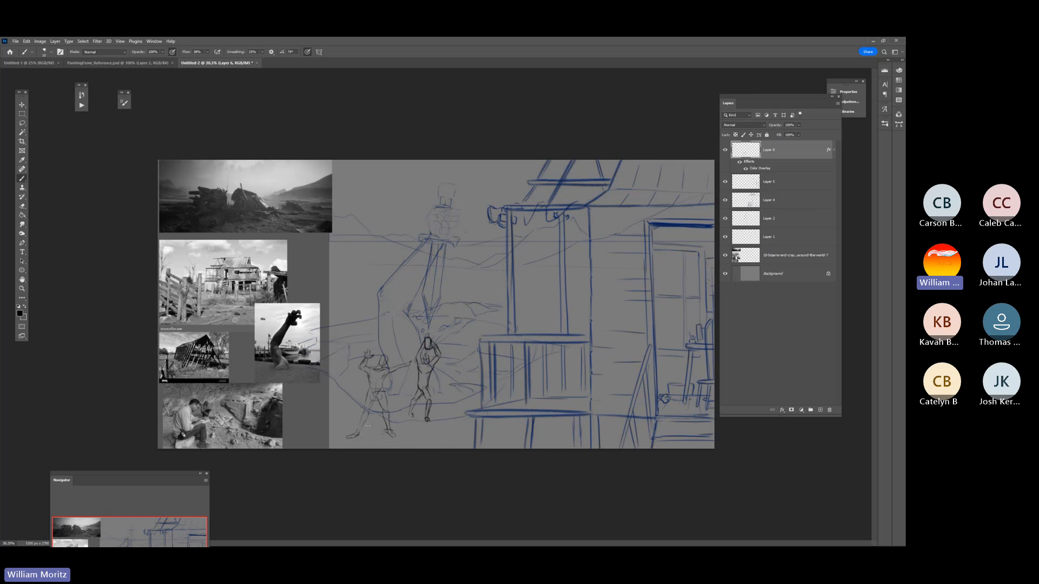
- Select the figure left of the central one with the Lasso and Distort it slightly narrower, then clear the selection
key(v)
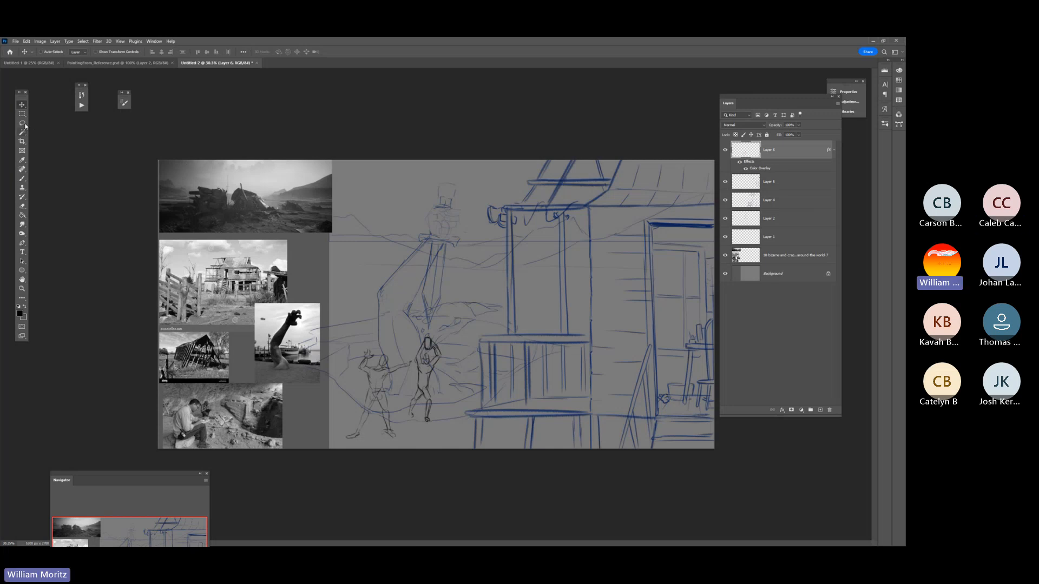
key(l)
mouse_move(410, 376)
mouse_down()
mouse_move(405, 349)
mouse_move(352, 377)
mouse_move(346, 414)
mouse_move(397, 448)
mouse_move(407, 371)
mouse_up()
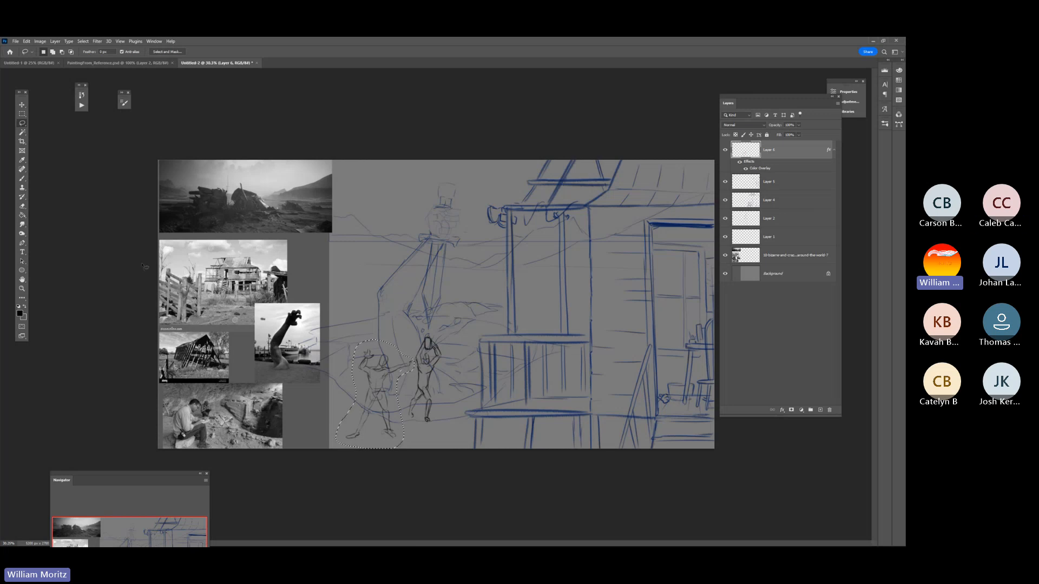
click(26, 41)
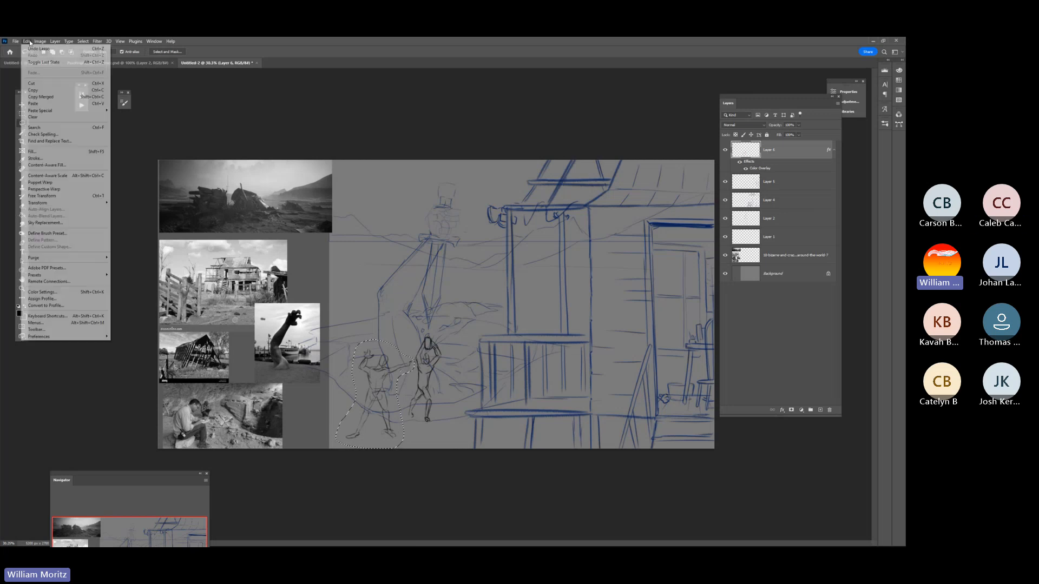
mouse_move(103, 203)
click(123, 233)
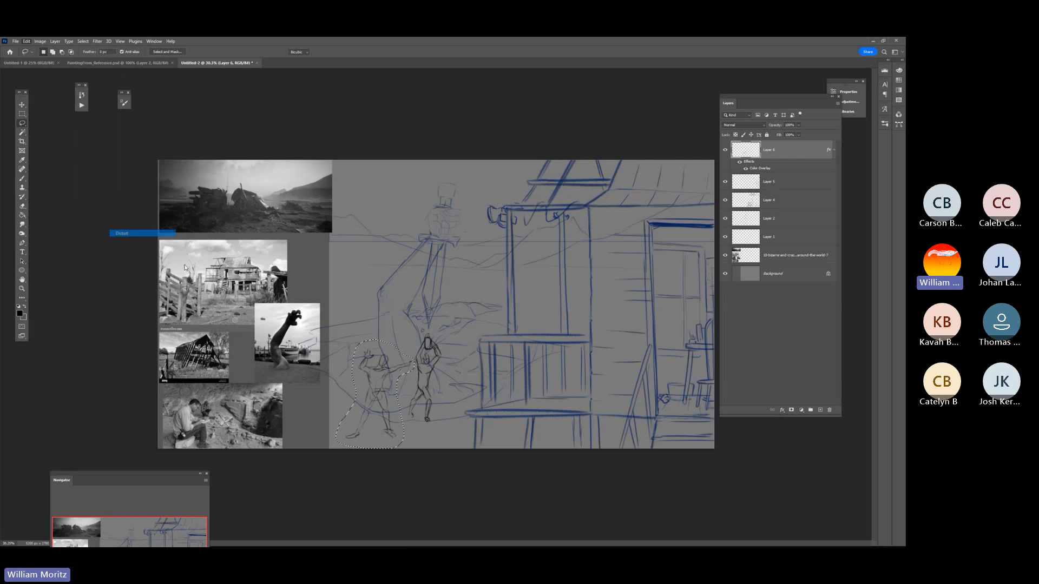
drag(335, 449, 343, 448)
drag(414, 449, 413, 447)
drag(414, 340, 409, 337)
drag(335, 339, 335, 345)
key(Return)
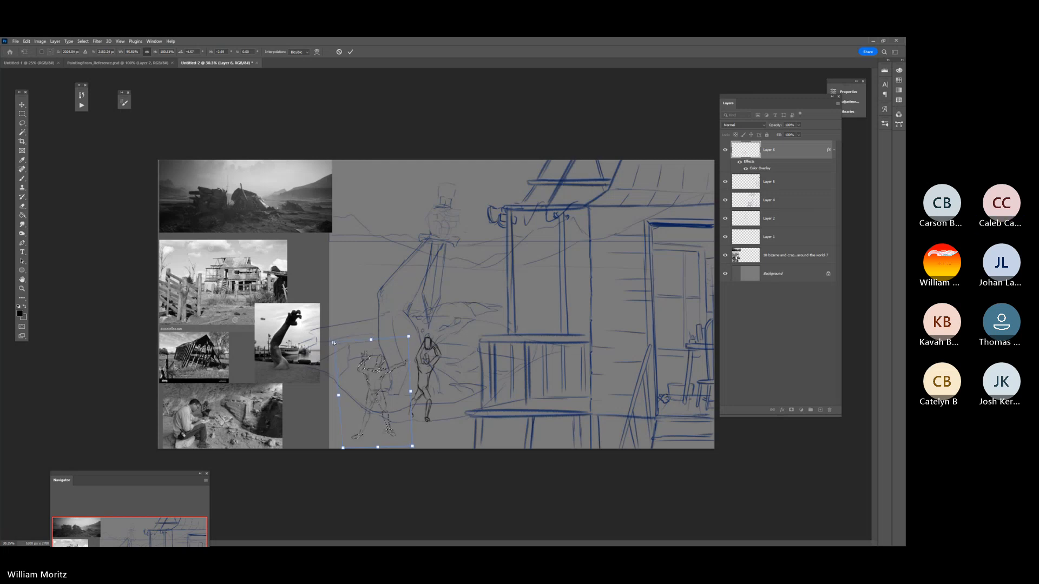
key(l)
key(ctrl+d)
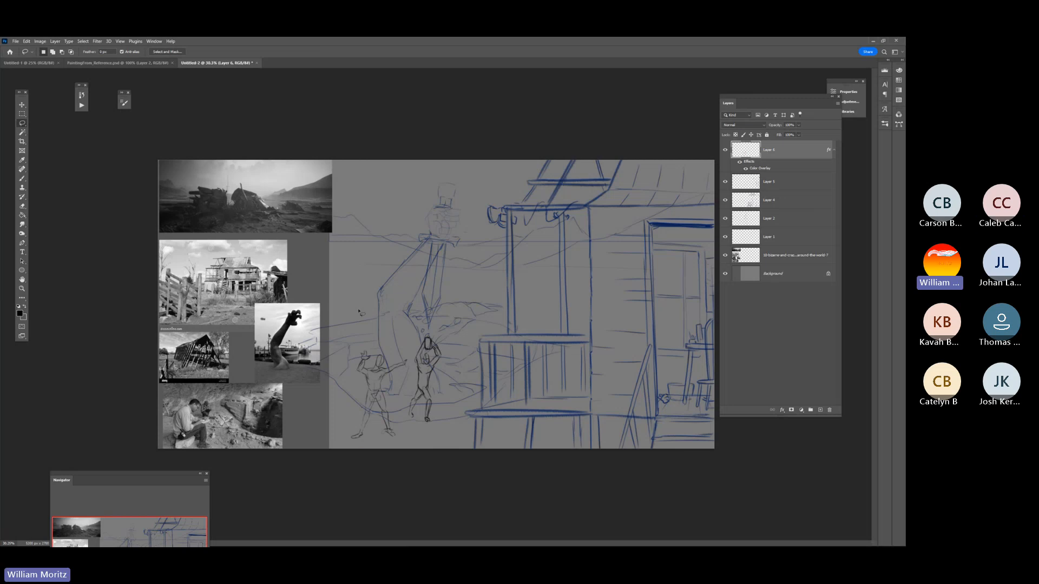
- Erase the lower part of the left figure's outstretched leg
key(b)
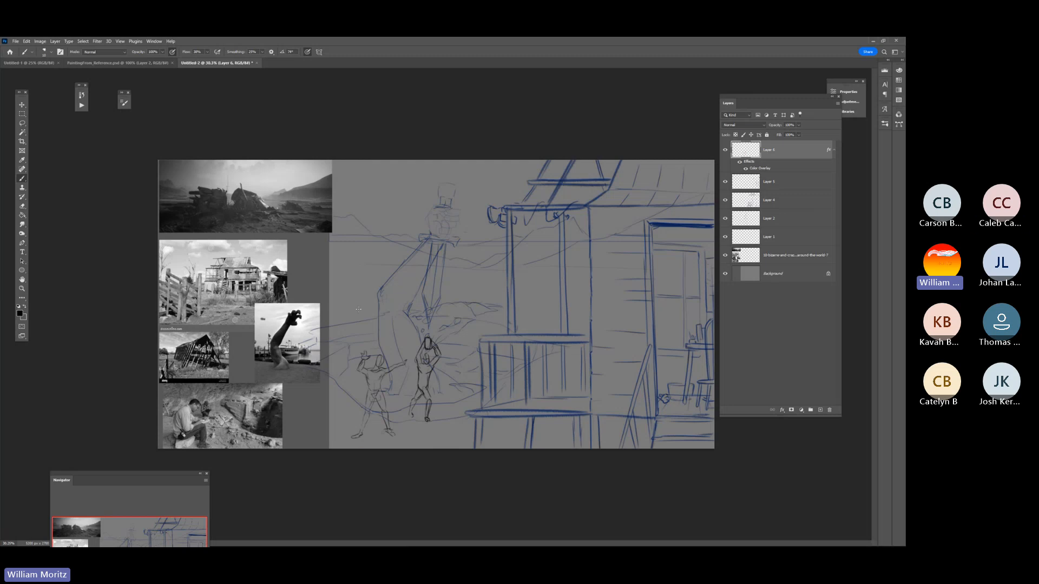
key(e)
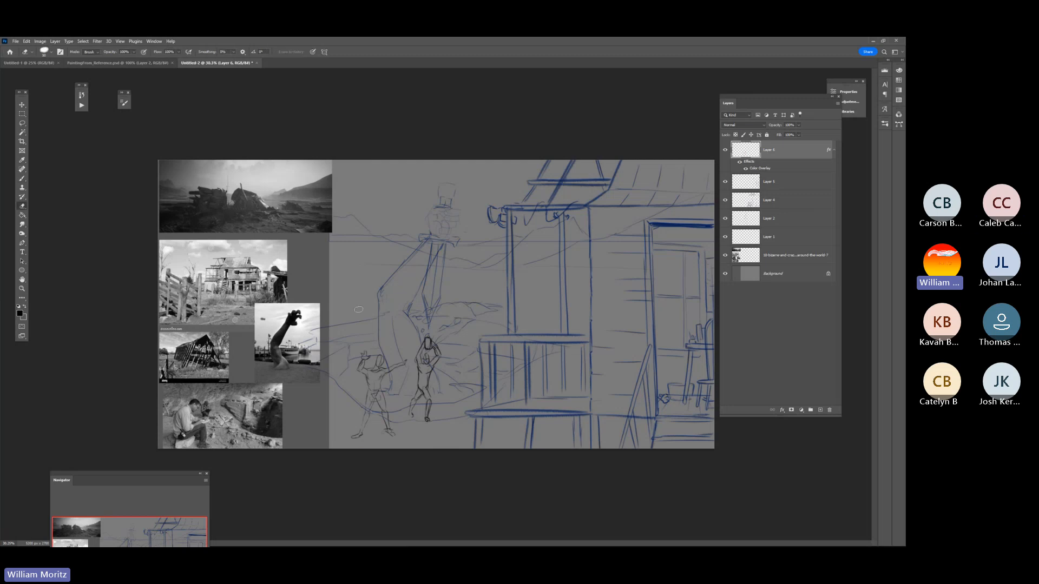
key(b)
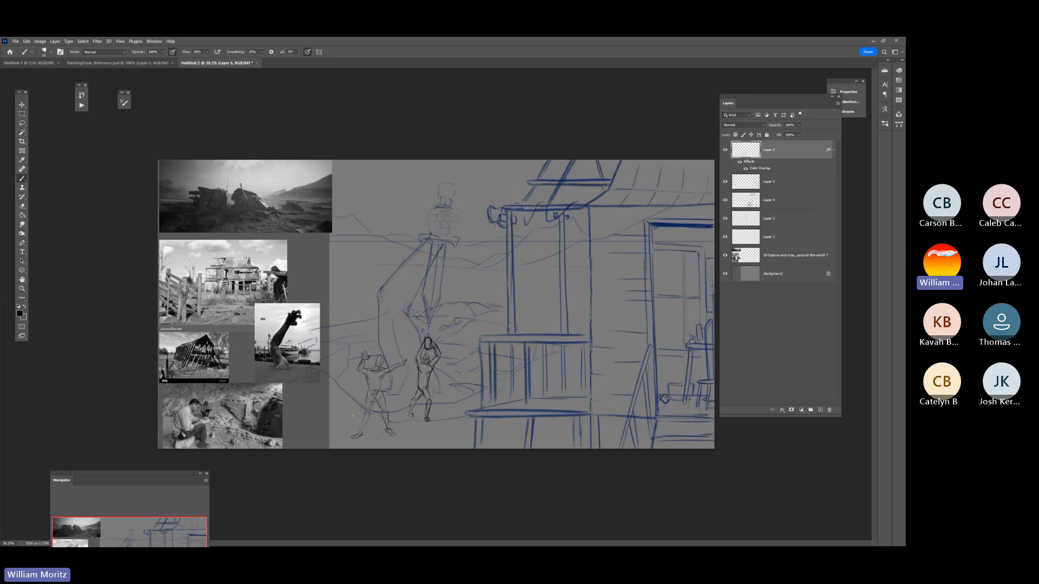
key(bracketright)
key(bracketright)
key(e)
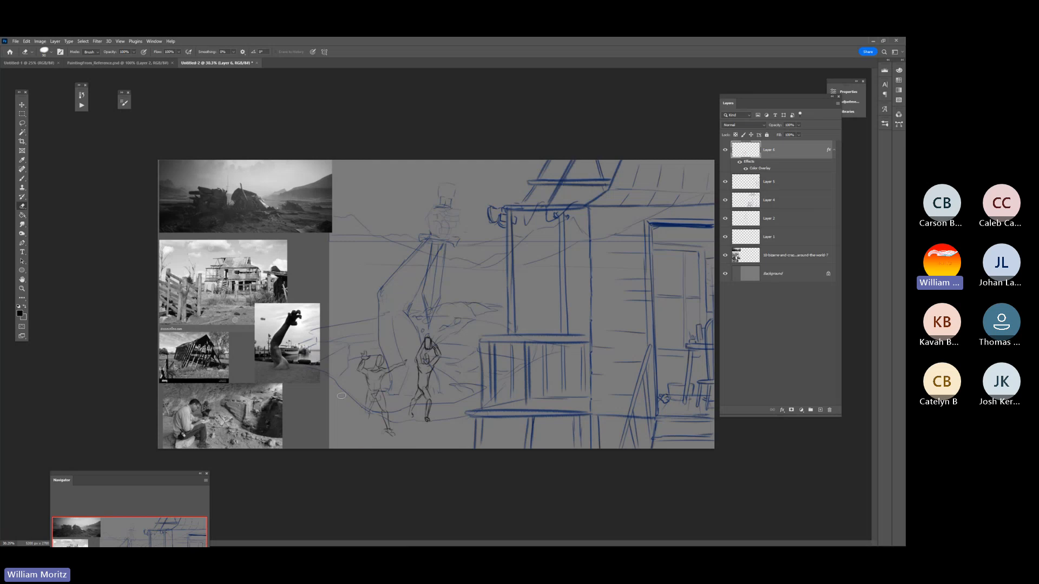
- Sketch a small crouching figure in the scene's lower-left corner with a finer brush
key(b)
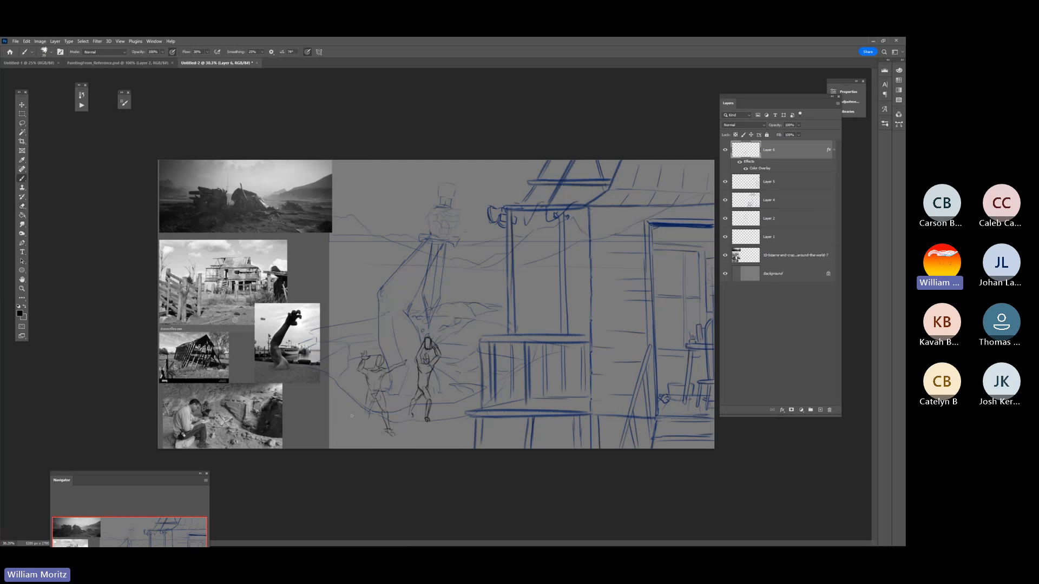
key([)
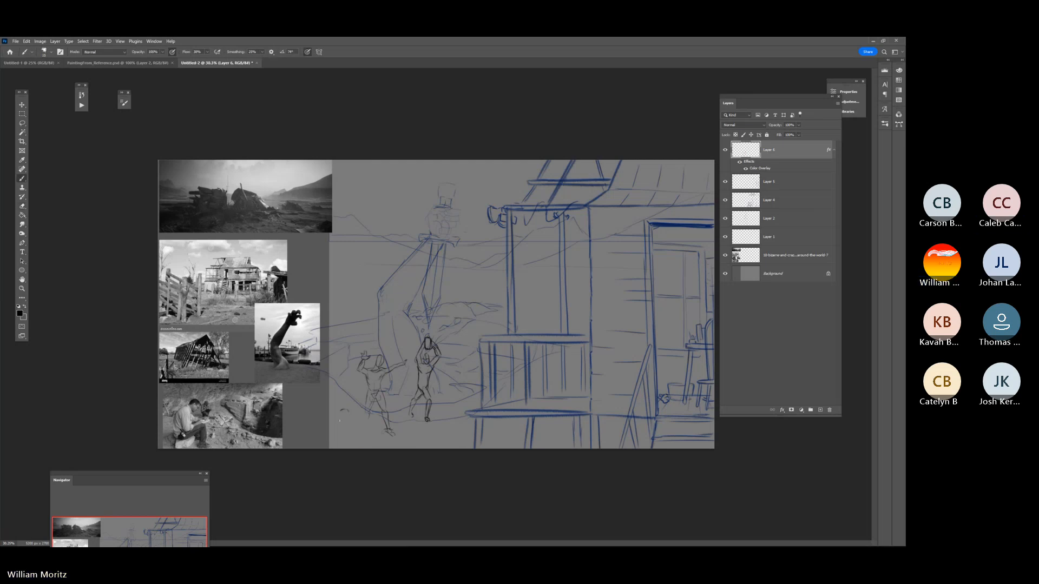
drag(340, 416, 347, 422)
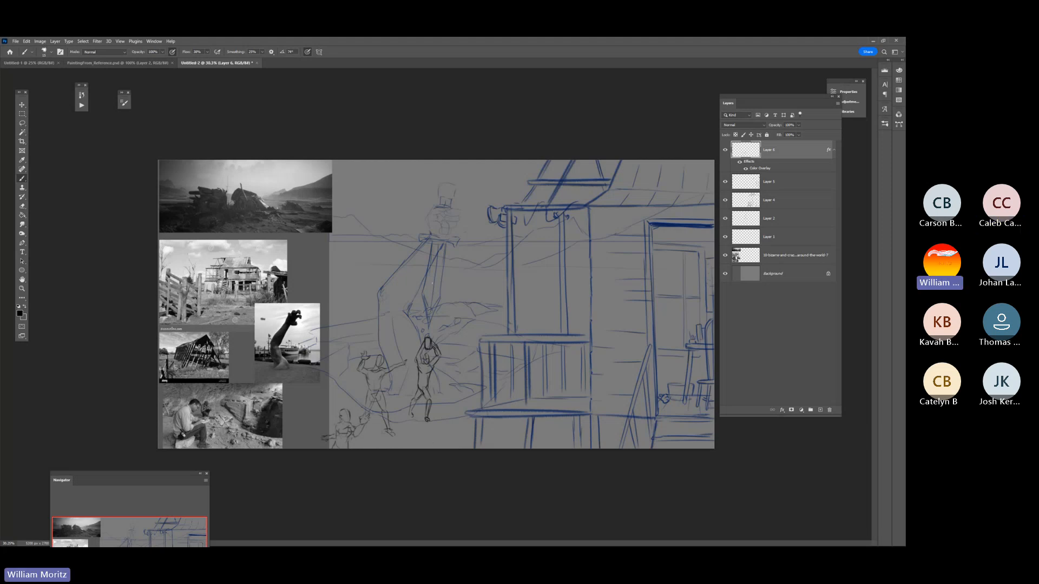
- Sketch a crouching figure to the right of the central figure and add a new layer above the figures
drag(432, 284, 428, 329)
drag(445, 306, 429, 326)
key(ctrl+z)
click(820, 410)
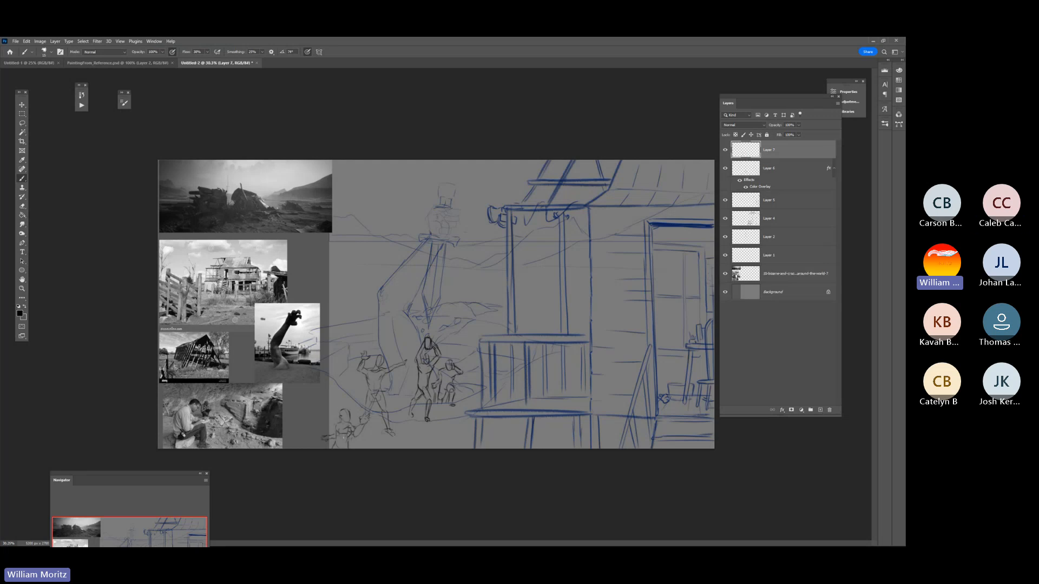
- Trace the composition through the figures with circles around their heads and connecting arcs, and undo the marks
mouse_move(352, 403)
mouse_down()
mouse_move(336, 418)
mouse_move(351, 404)
mouse_up()
mouse_move(386, 352)
mouse_down()
mouse_move(373, 365)
mouse_move(386, 350)
mouse_move(449, 357)
mouse_up()
mouse_move(341, 441)
mouse_down()
mouse_move(353, 391)
mouse_move(383, 353)
mouse_move(439, 357)
mouse_move(474, 381)
mouse_up()
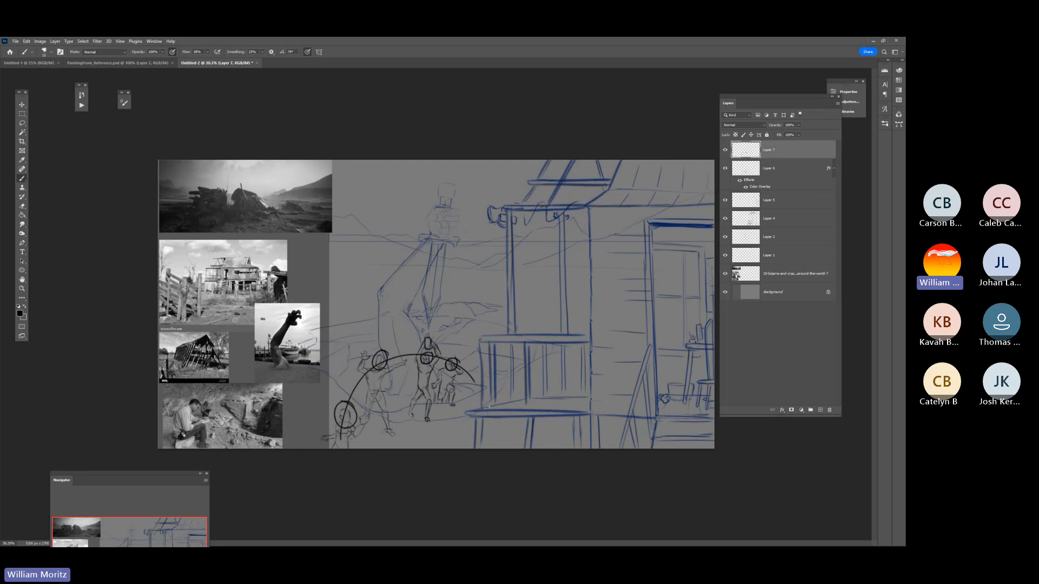
mouse_move(446, 324)
mouse_down()
mouse_move(449, 361)
mouse_move(433, 383)
mouse_up()
drag(454, 404, 329, 544)
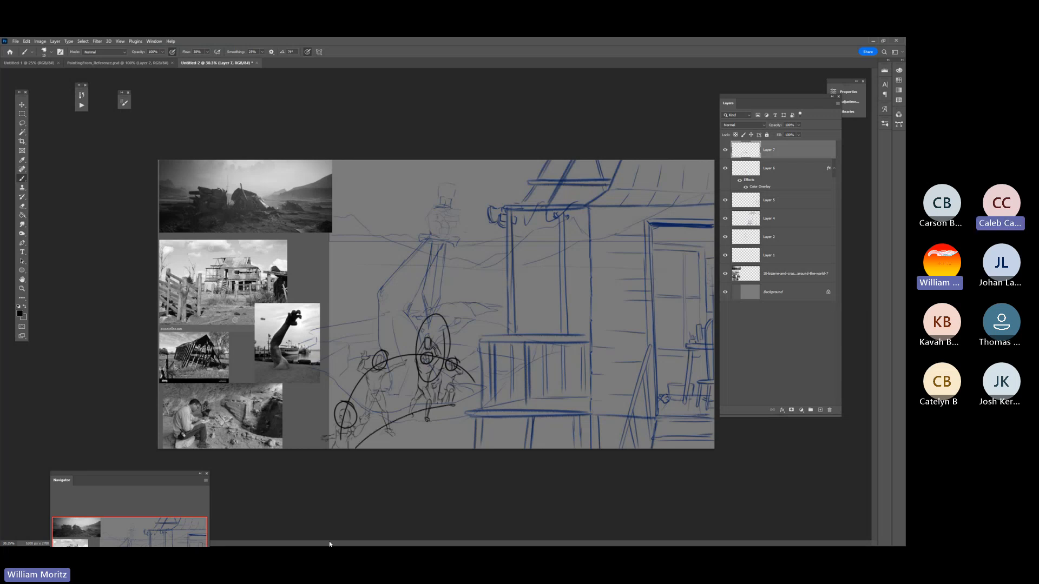
key(ctrl+z)
key(ctrl+z)
key(ctrl+z)
key(ctrl+z)
key(ctrl+z)
key(ctrl+z)
key(ctrl+z)
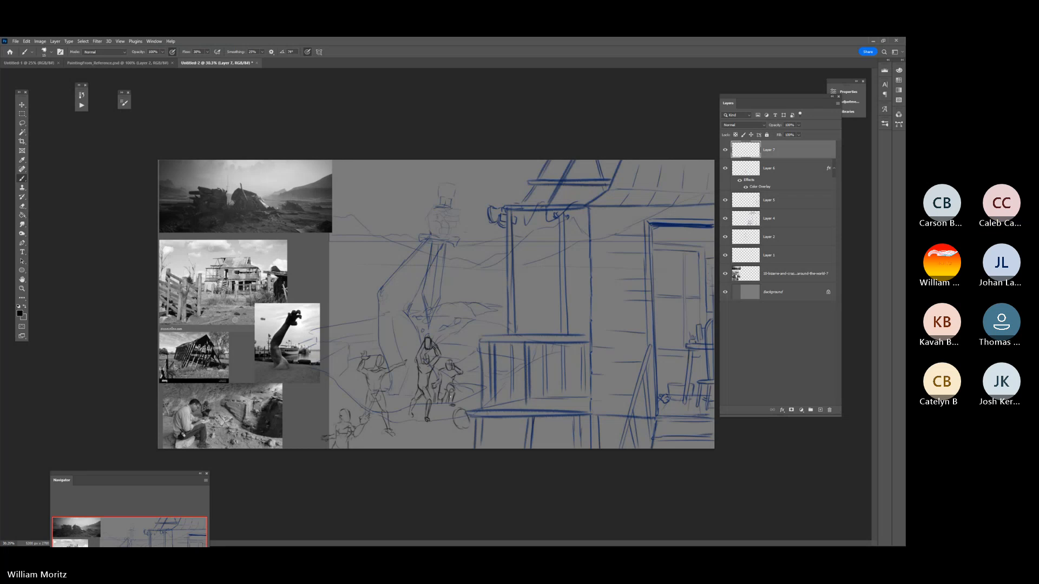
- Sketch two more figures by the porch, one behind the crouching figure and one in the foreground below the deck's edge
key(v)
key(shift+Left)
key(shift+Left)
key(shift+Left)
key(shift+Left)
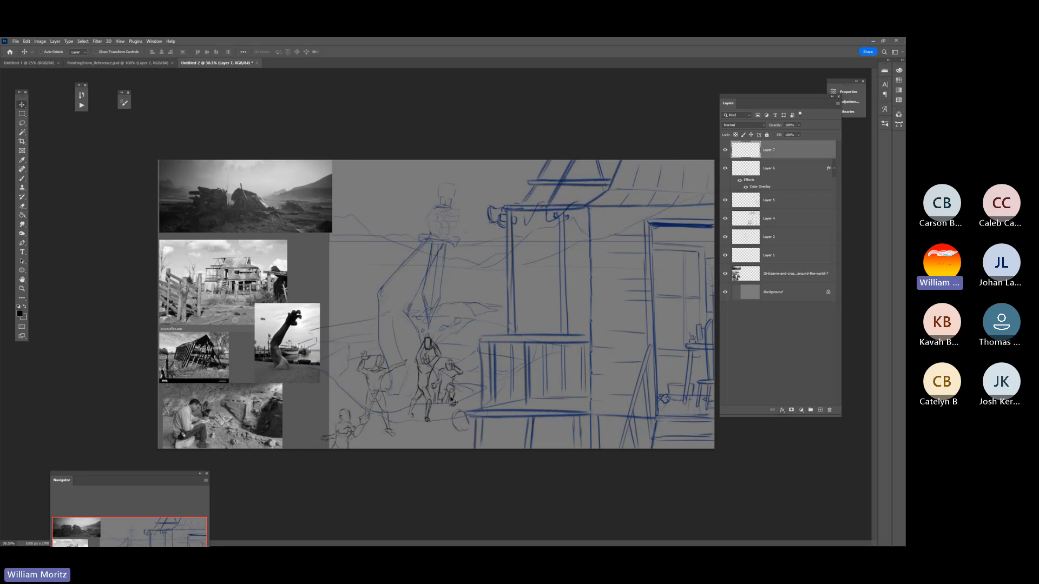
key(shift+Down)
key(b)
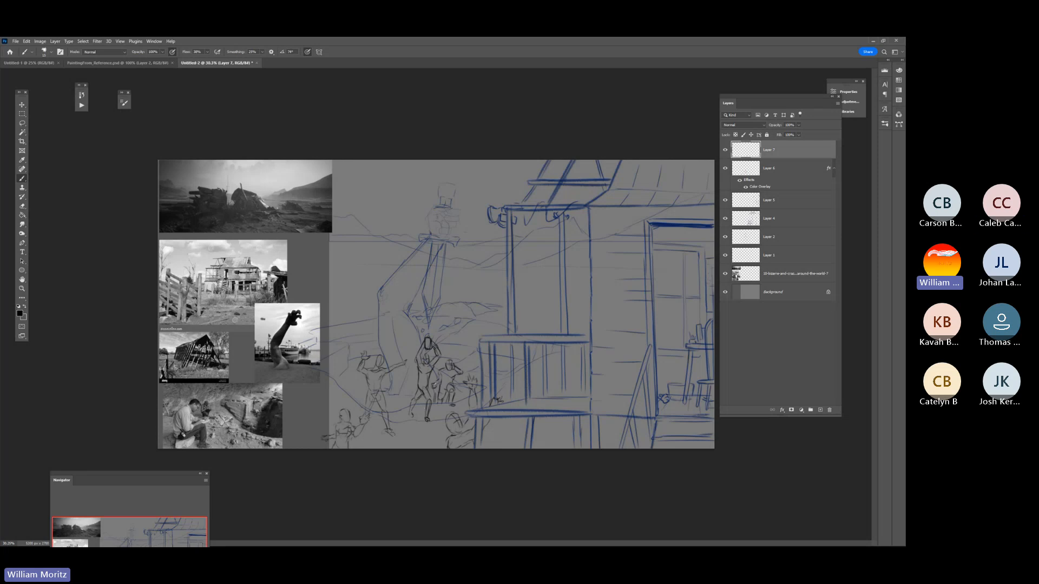
mouse_move(425, 366)
mouse_down()
mouse_move(459, 369)
mouse_move(430, 362)
mouse_up()
key(ctrl+z)
- Sketch large foreground figures from the shoulders up below the central figure, undoing the ellipse drawn around the group
key(e)
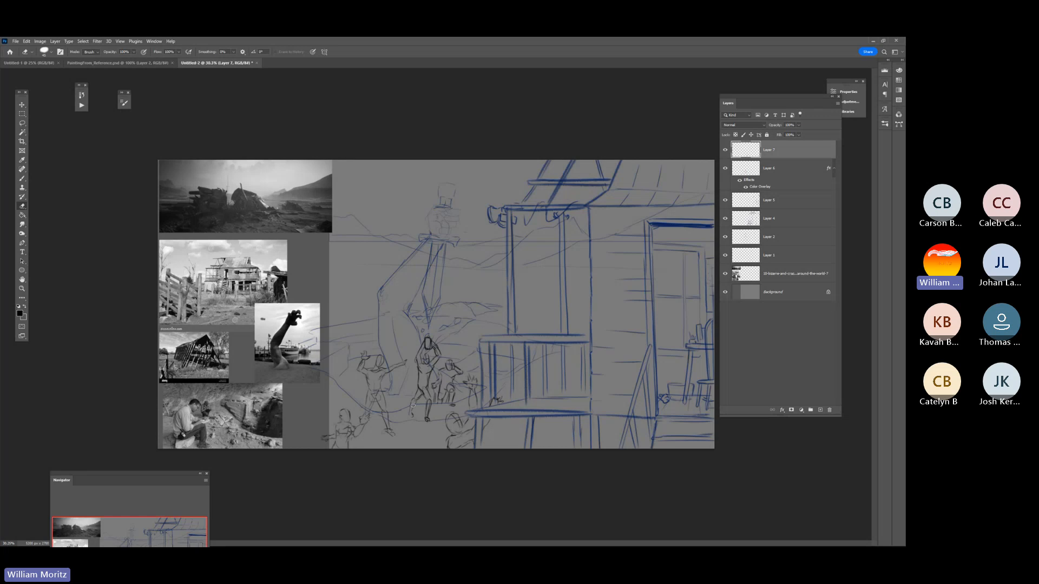
key(b)
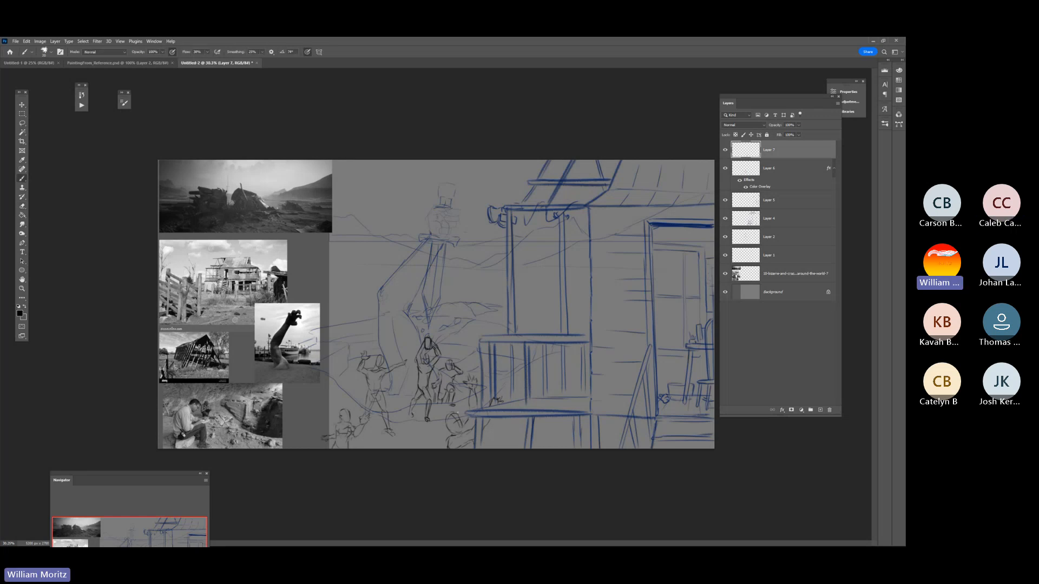
drag(457, 412, 366, 436)
key(ctrl+z)
key(bracketleft)
mouse_move(523, 412)
mouse_down()
mouse_move(489, 338)
mouse_move(476, 441)
mouse_move(503, 347)
mouse_up()
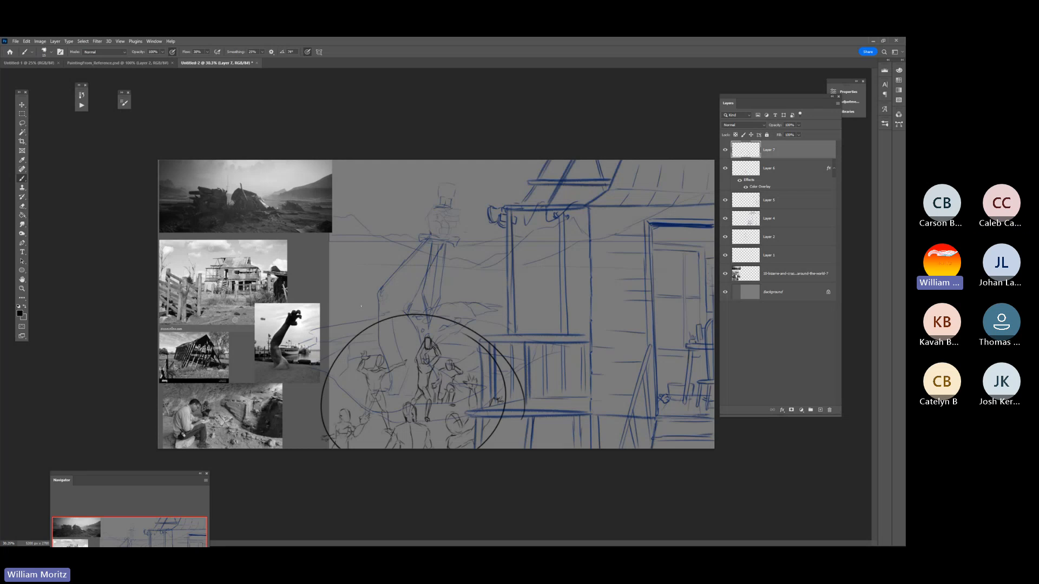
key(ctrl+z)
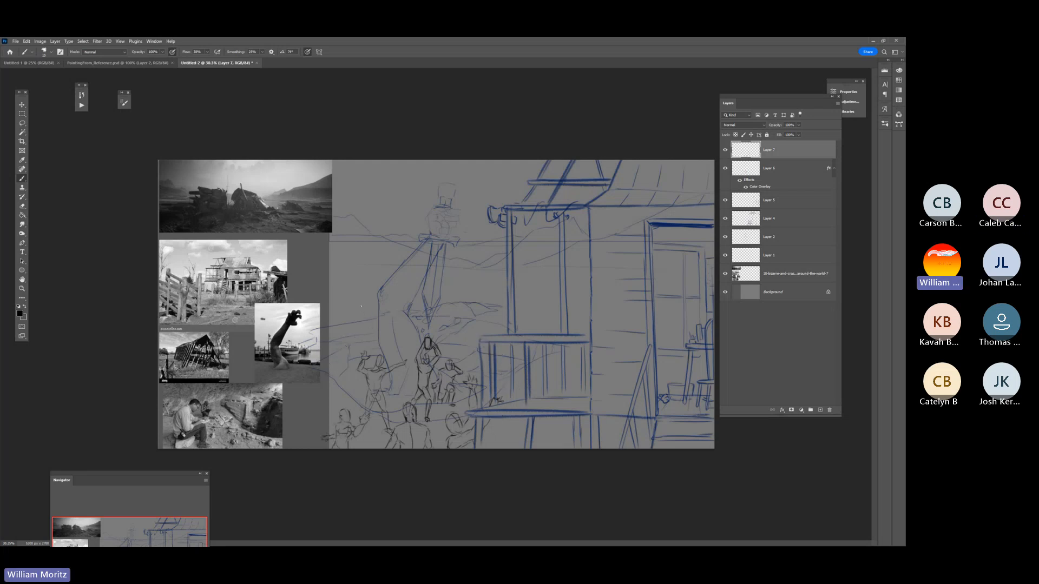
- Add a new layer and sketch smaller background figures in the gaps between the larger ones
click(823, 409)
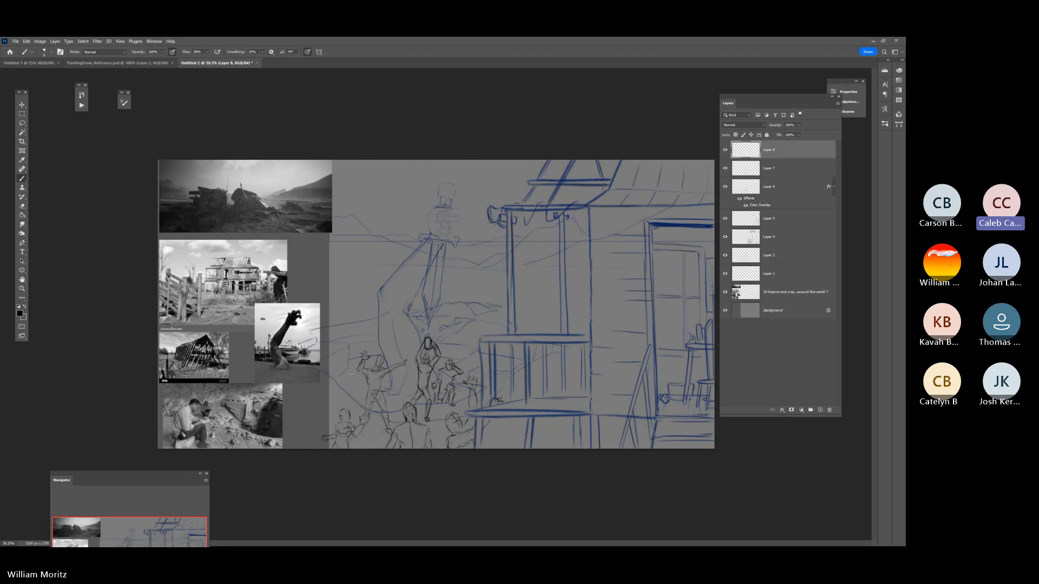
drag(350, 373, 350, 383)
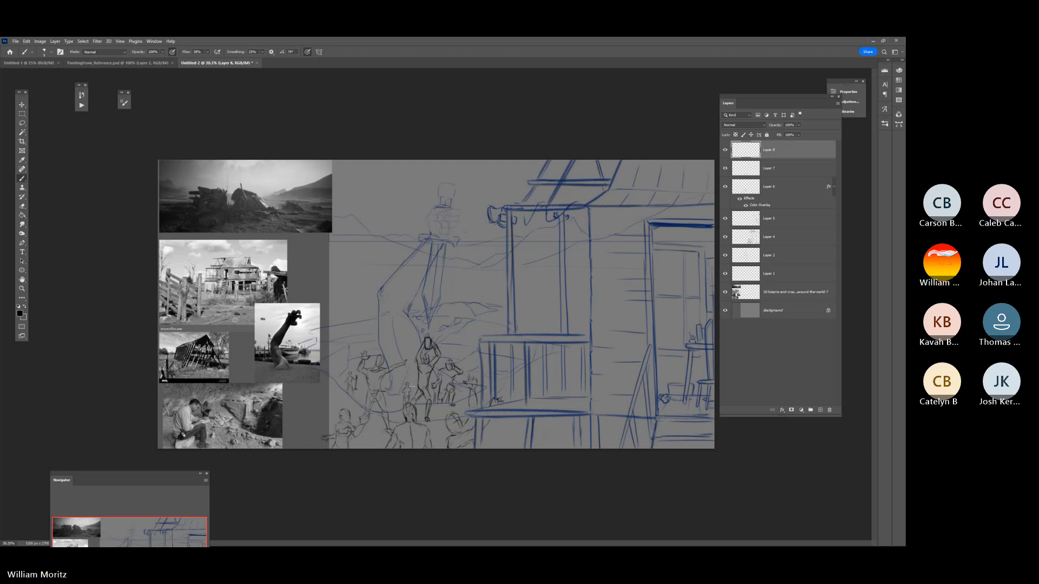
- Select the small figure beside the central one with the Lasso and move it slightly to the left
click(23, 123)
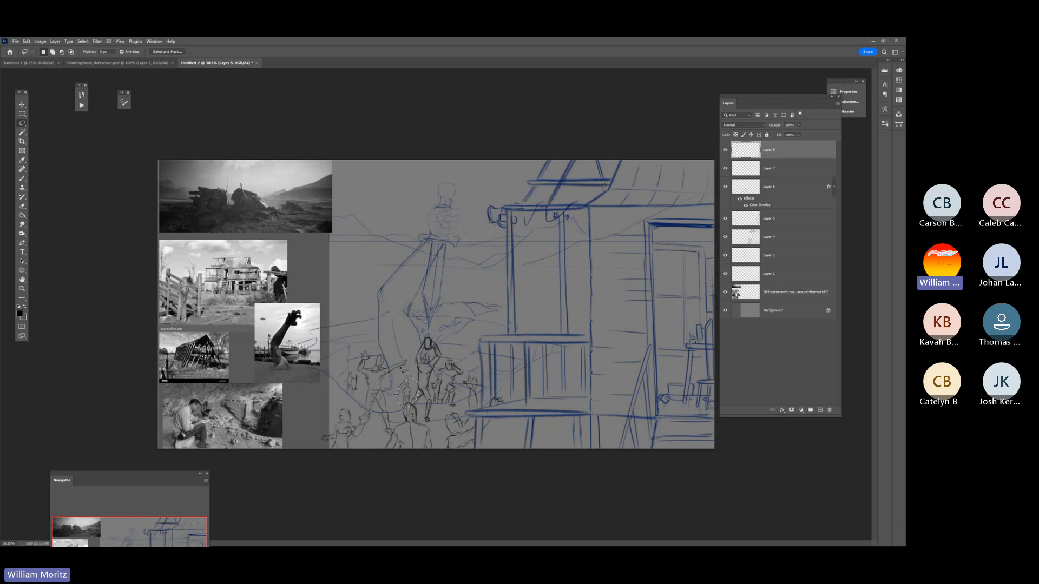
key(v)
drag(401, 370, 399, 369)
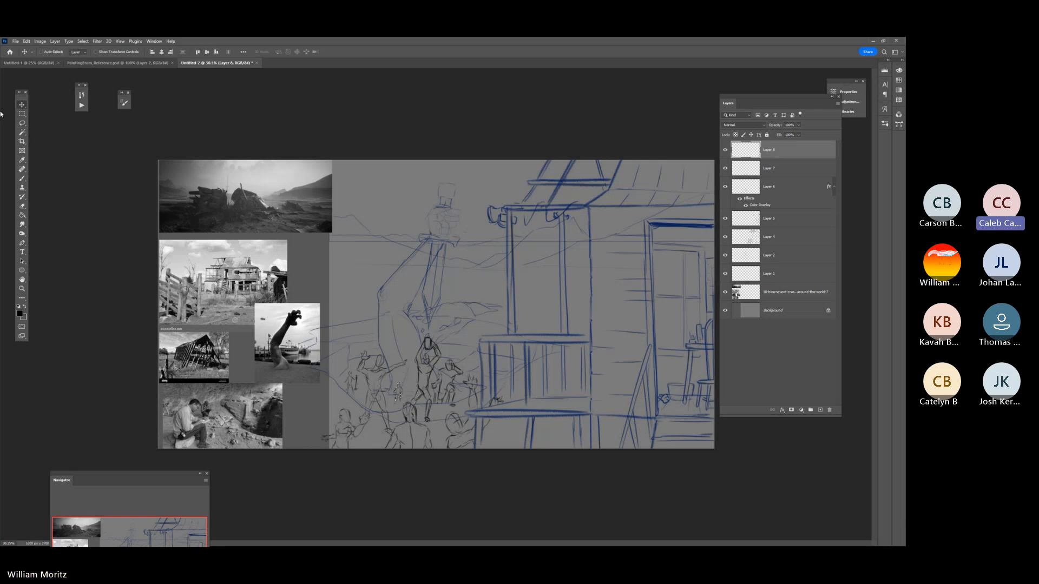
key(l)
key(b)
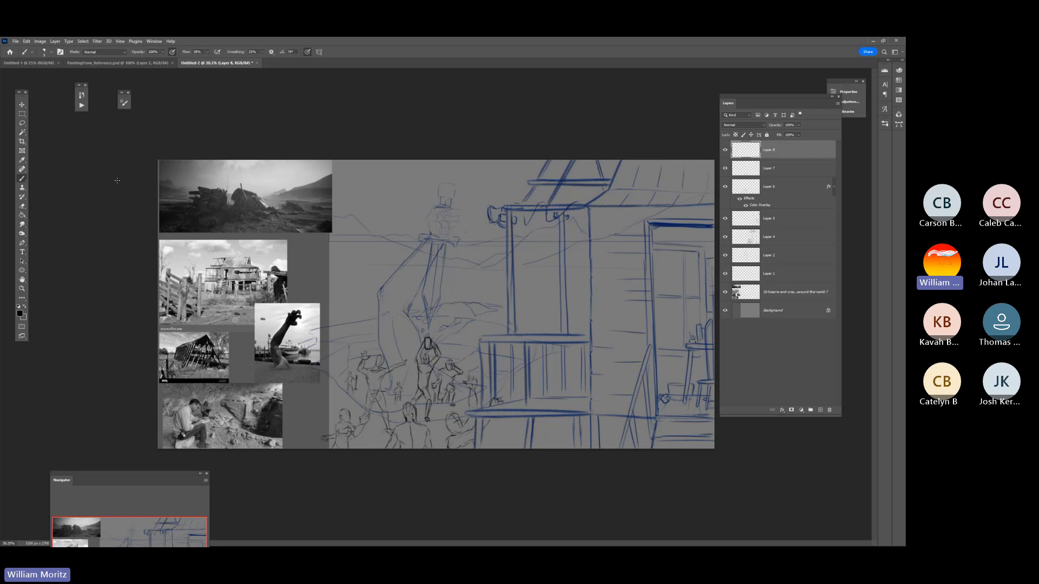
- Sketch additional tiny figures and details around the pit and between the central figure and the porch
right_click(391, 394)
click(391, 385)
right_click(460, 358)
click(458, 360)
- Try cross marks beneath the porch and an oval beside the giant arm, and undo them
mouse_move(563, 423)
mouse_down()
mouse_move(542, 443)
mouse_move(562, 446)
mouse_move(495, 442)
mouse_up()
drag(499, 416, 518, 447)
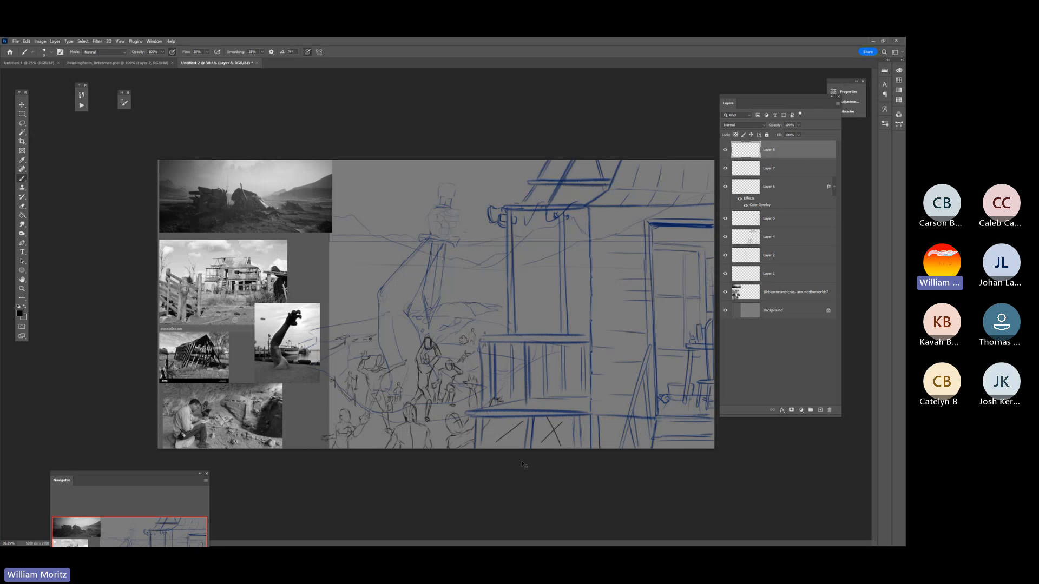
key(ctrl+z)
key(ctrl+z)
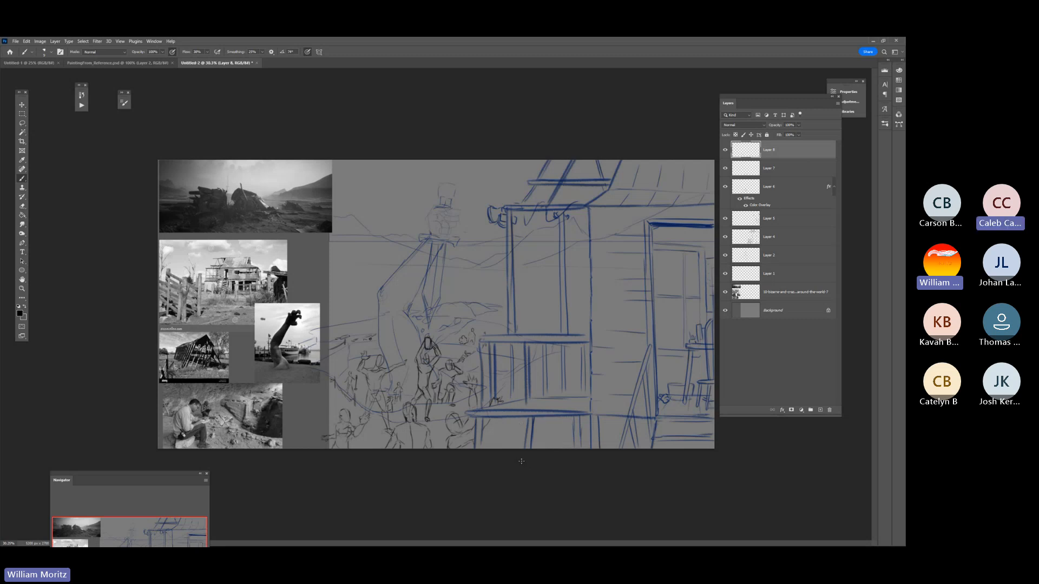
mouse_move(356, 312)
mouse_down()
mouse_move(374, 265)
mouse_move(331, 301)
mouse_move(380, 276)
mouse_up()
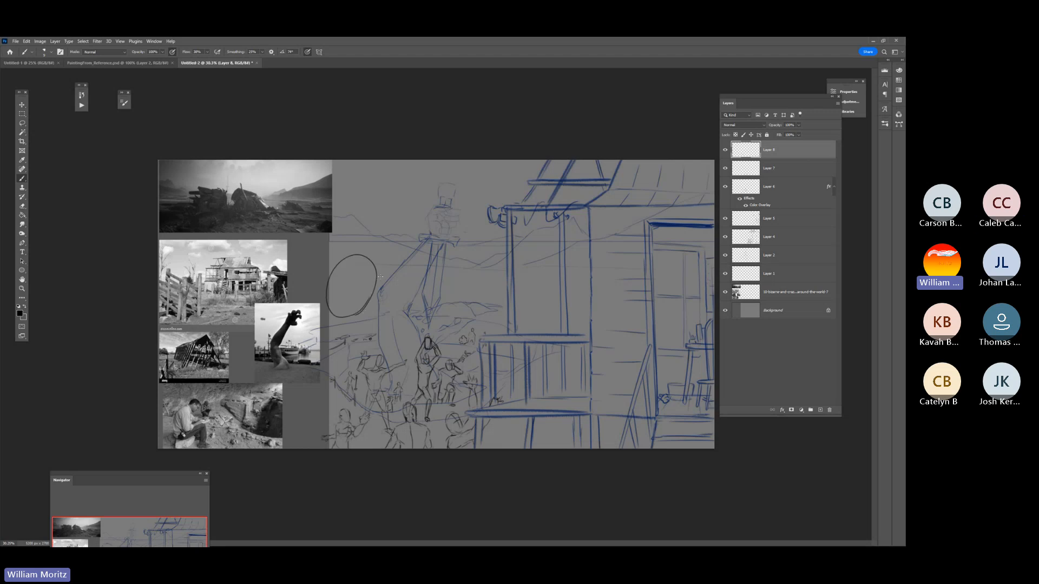
key(ctrl+z)
- Sketch a cluster of small rounded shapes on the slope left of the giant arm and add a new layer
key(e)
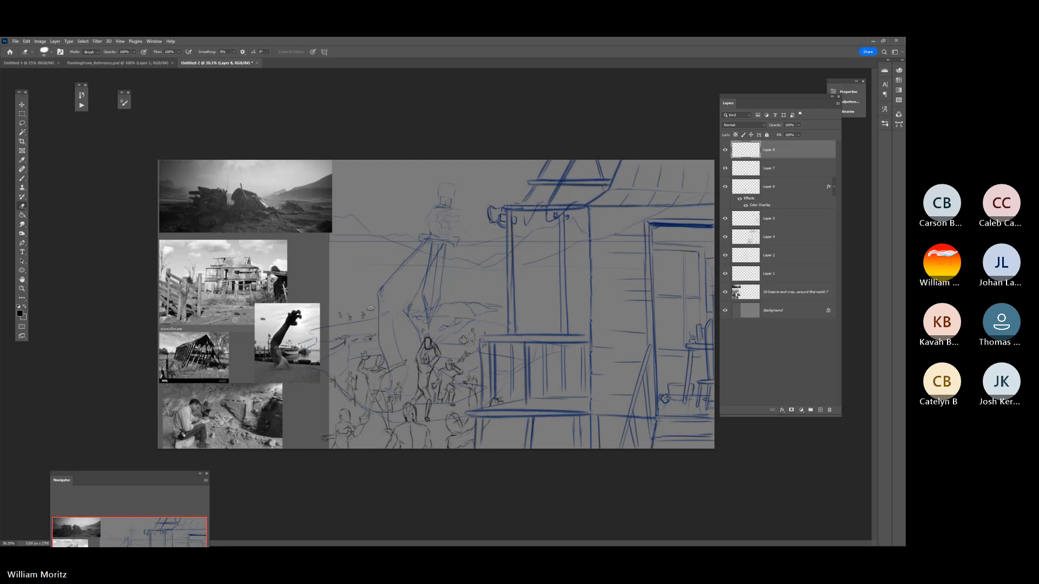
key(b)
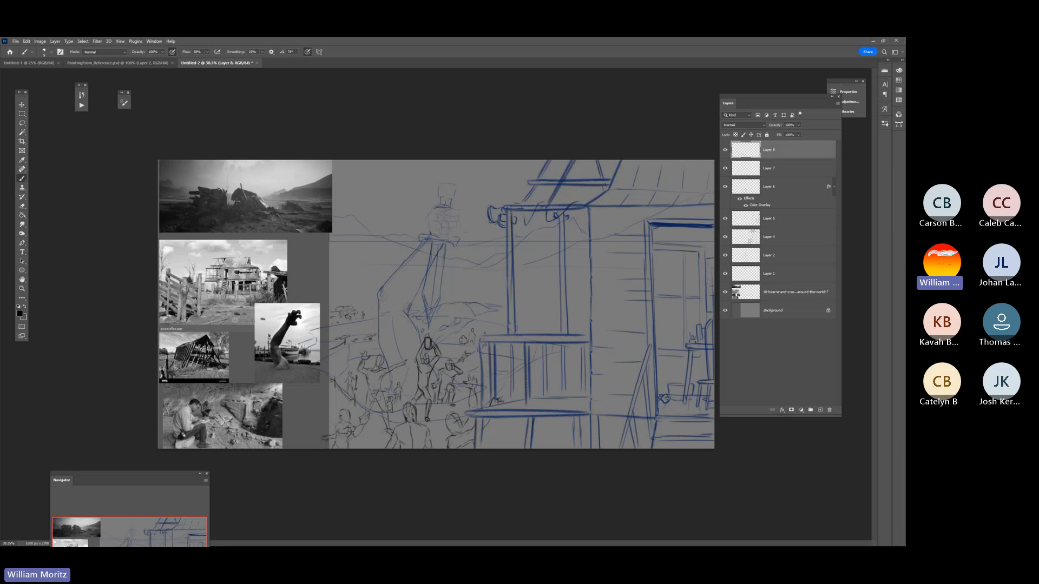
mouse_move(389, 268)
mouse_down()
mouse_move(336, 267)
mouse_move(370, 294)
mouse_up()
key(ctrl+z)
key(ctrl+z)
key(v)
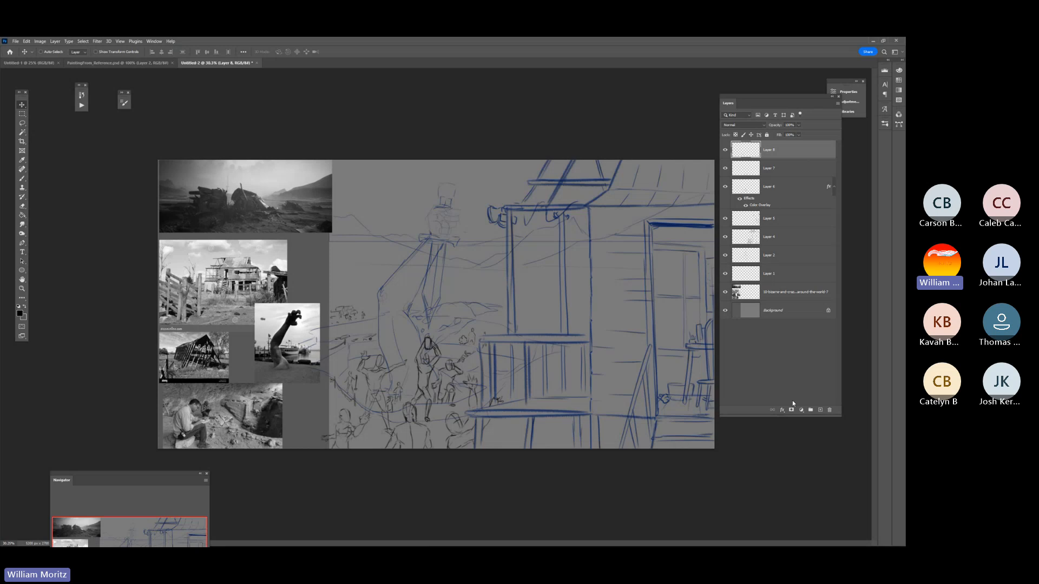
click(820, 410)
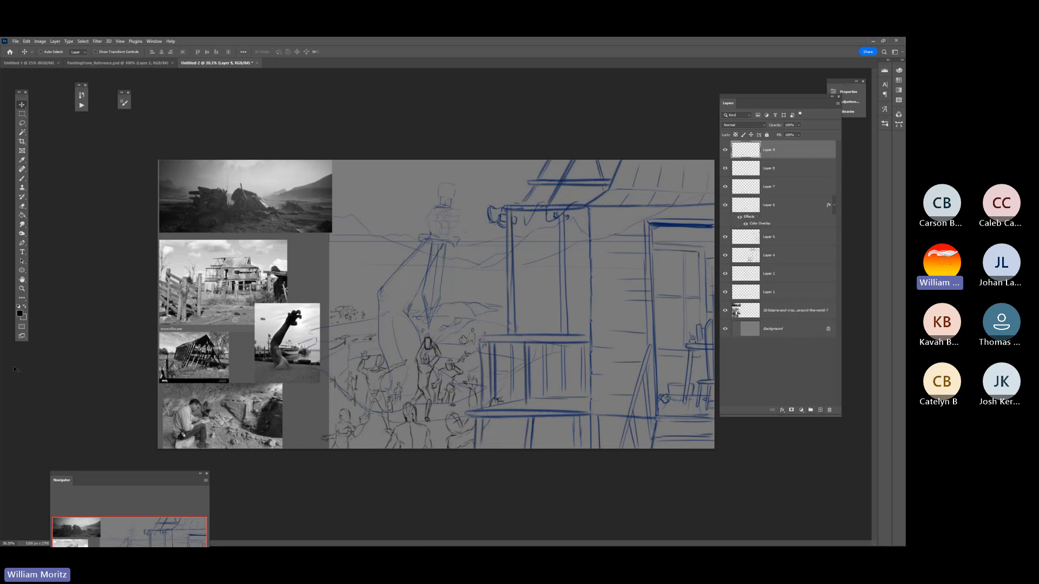
- Sketch a large standing figure on the porch, one hand on the railing and the other raised to its head, with legs behind the rails
key(b)
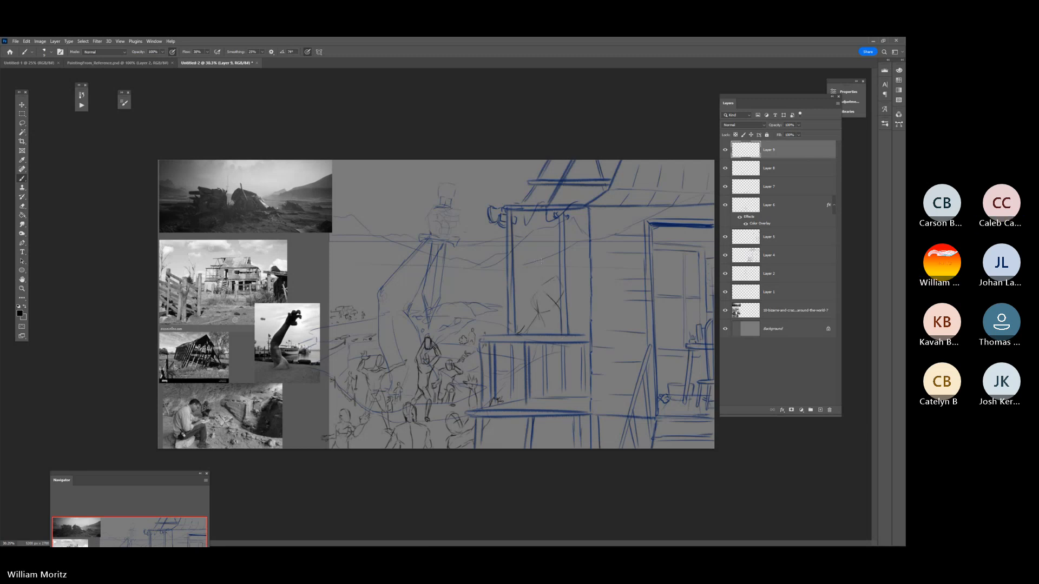
drag(542, 281, 539, 263)
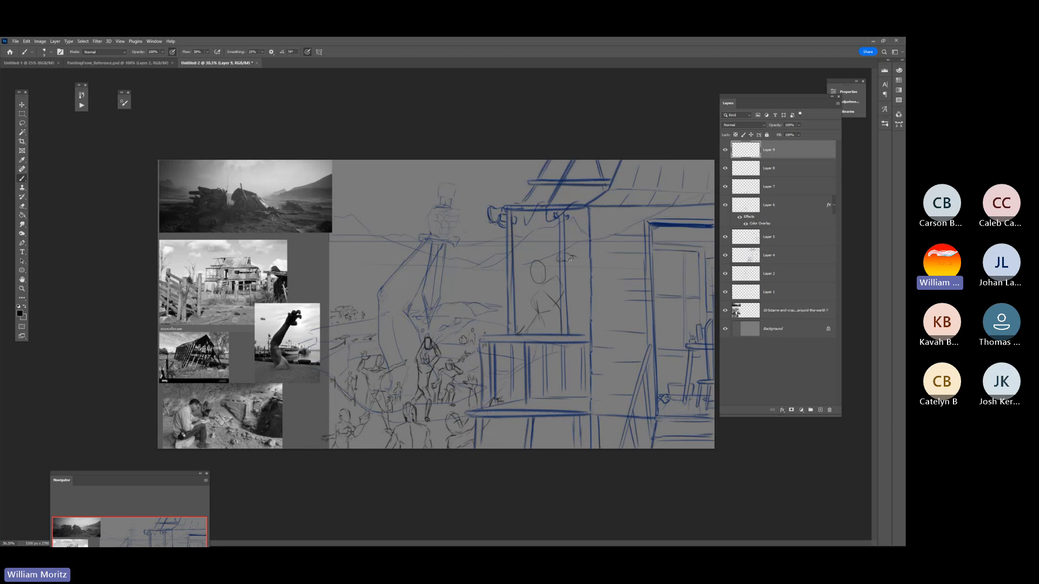
drag(568, 259, 585, 267)
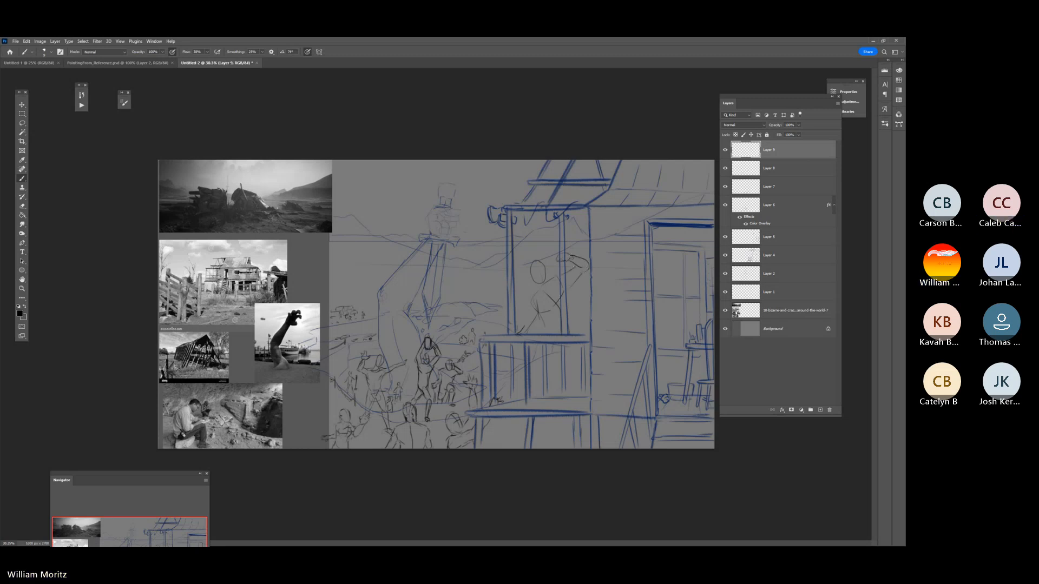
drag(536, 269, 548, 266)
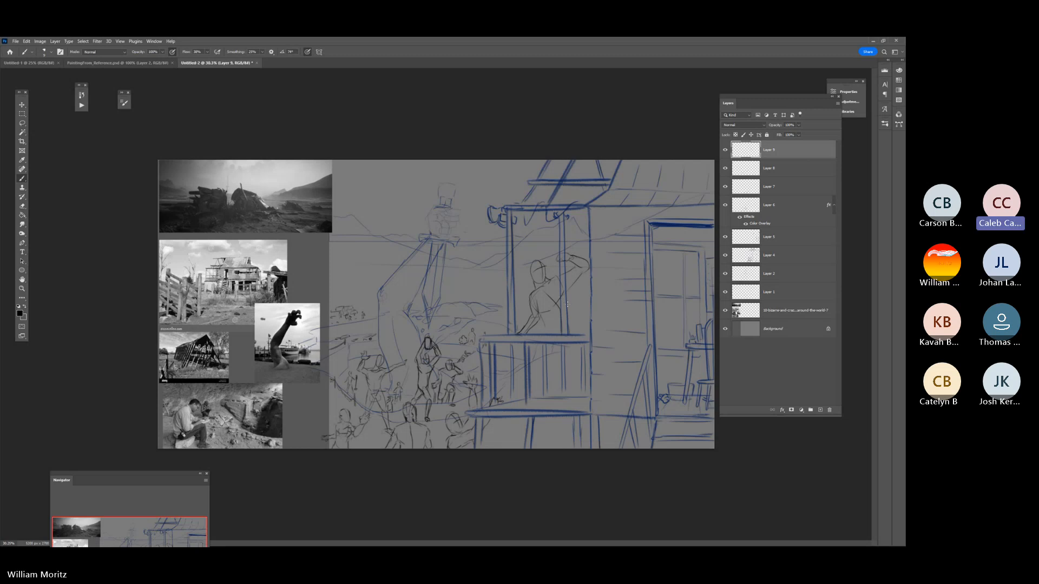
drag(562, 293, 570, 314)
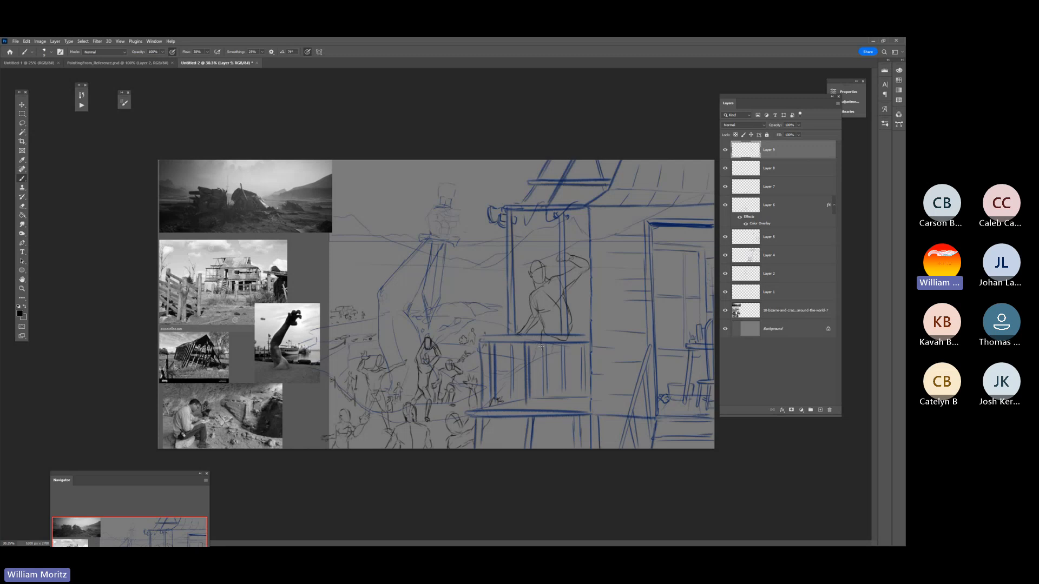
drag(560, 345, 534, 397)
mouse_move(572, 324)
mouse_down()
mouse_move(557, 355)
mouse_move(560, 344)
mouse_move(575, 367)
mouse_up()
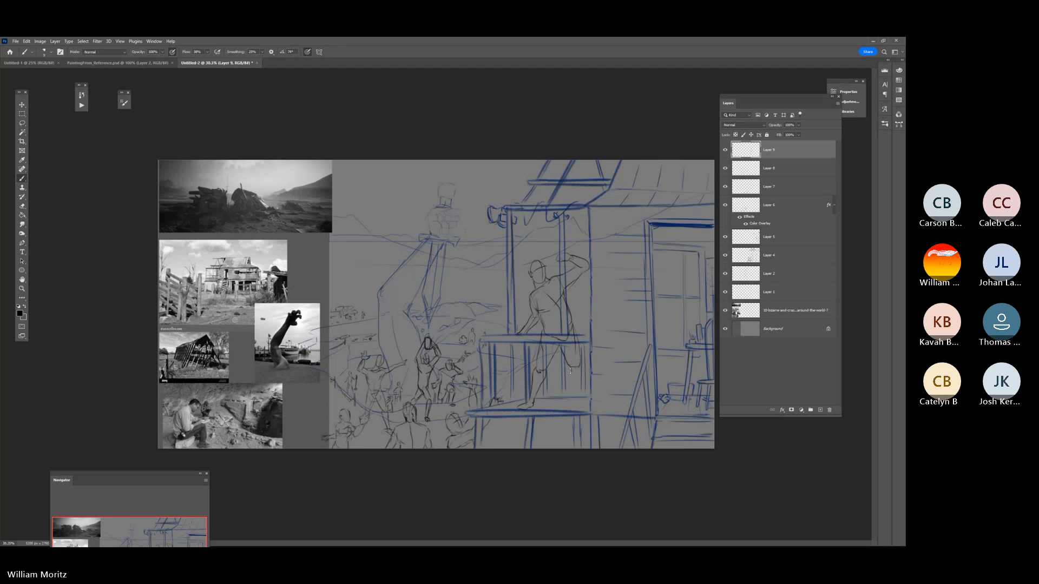
drag(571, 370, 579, 400)
- Hide the first porch figure's layer and sketch an alternative figure leaning on the railing on a new layer
click(726, 151)
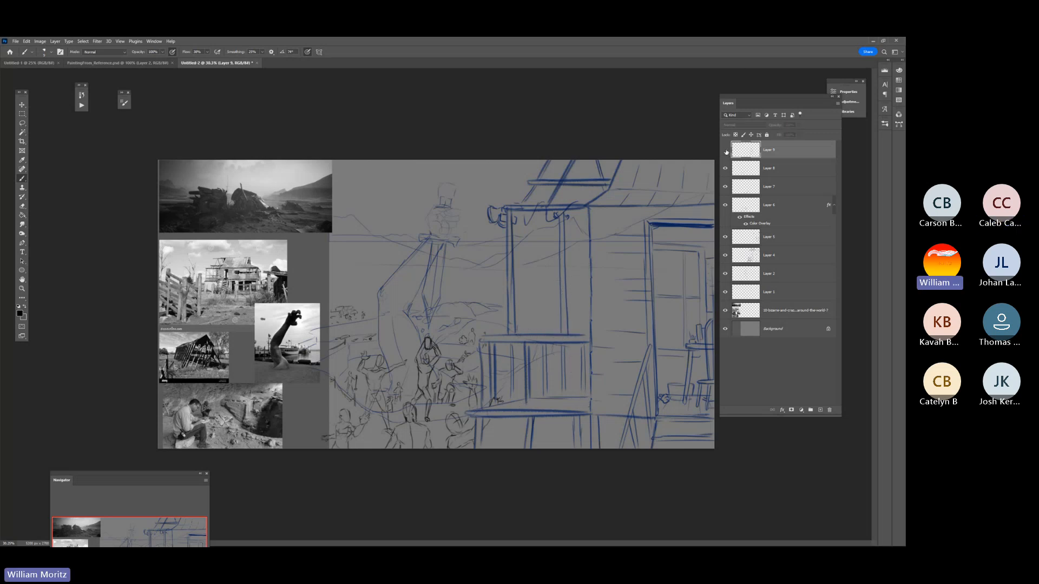
click(542, 282)
click(443, 222)
click(820, 410)
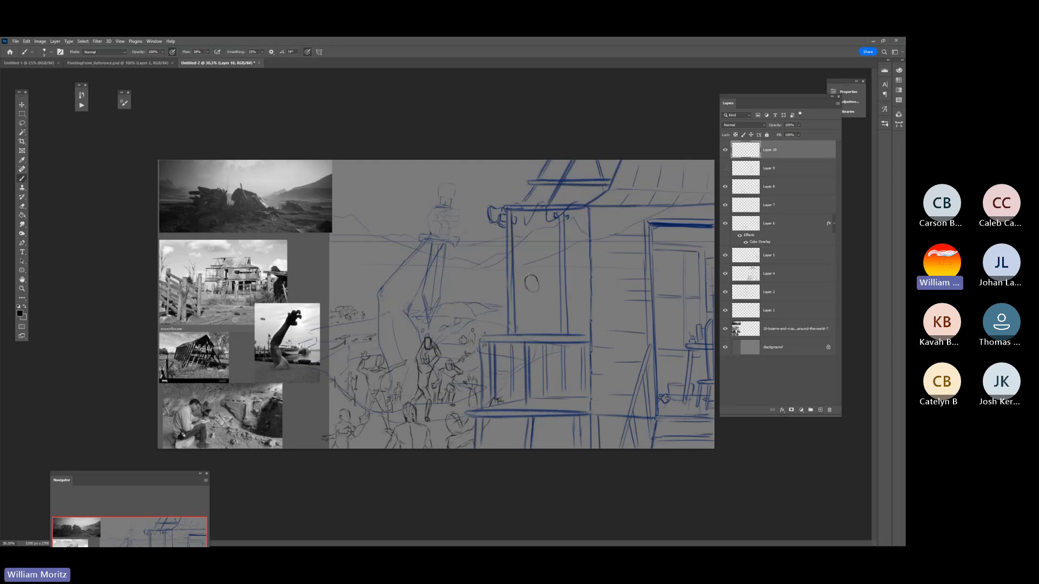
mouse_move(518, 298)
mouse_down()
mouse_move(548, 286)
mouse_move(517, 334)
mouse_move(540, 335)
mouse_up()
mouse_move(547, 285)
mouse_down()
mouse_move(561, 345)
mouse_move(539, 341)
mouse_move(531, 394)
mouse_move(547, 347)
mouse_move(536, 402)
mouse_up()
drag(543, 347, 528, 405)
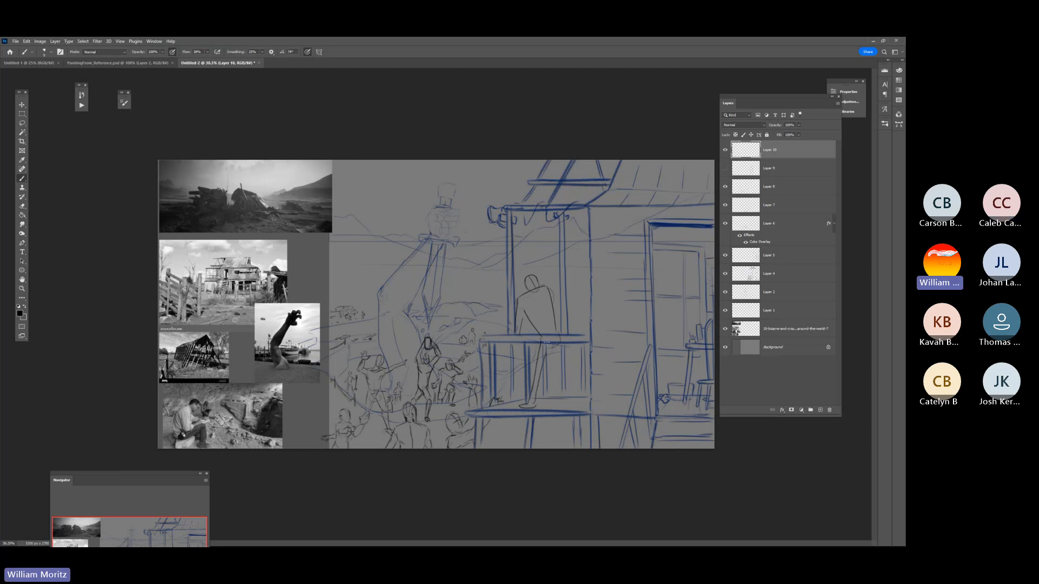
drag(552, 344, 569, 406)
- Show the first porch figure instead of the alternative and rough in a second figure in the doorway on a new layer
click(725, 151)
click(726, 169)
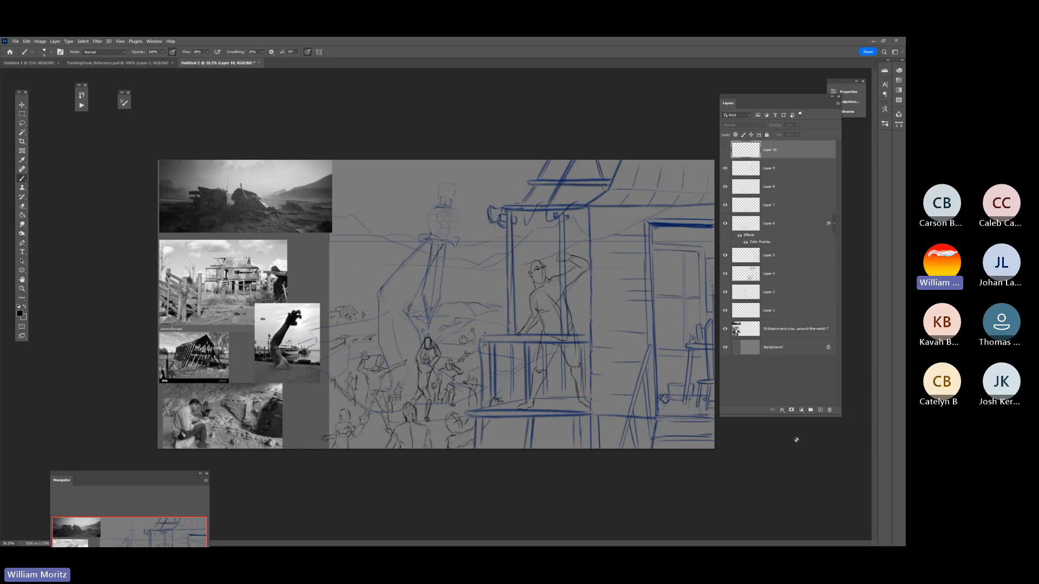
click(820, 411)
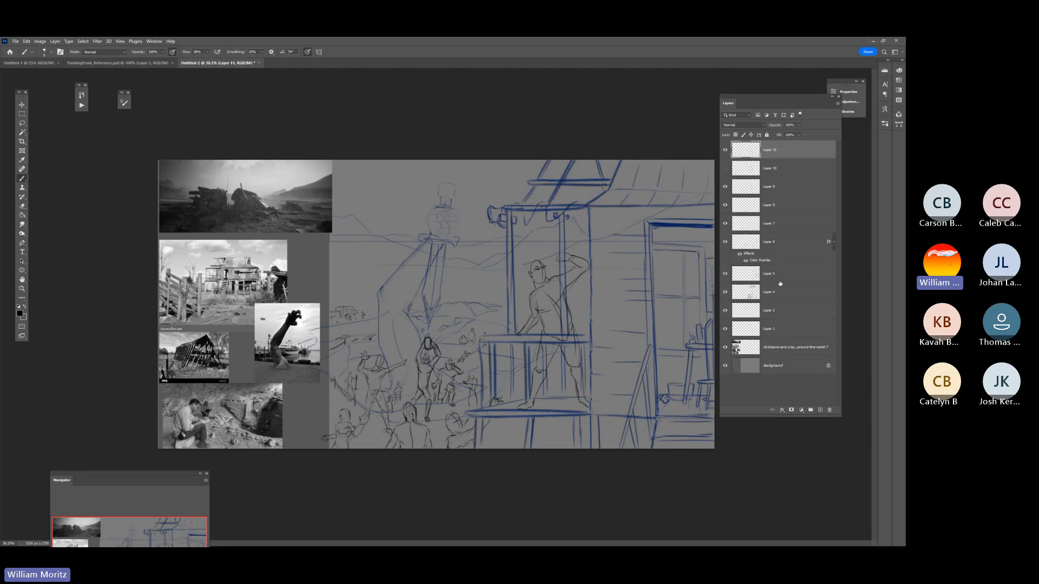
mouse_move(674, 279)
mouse_down()
mouse_move(677, 297)
mouse_move(680, 281)
mouse_up()
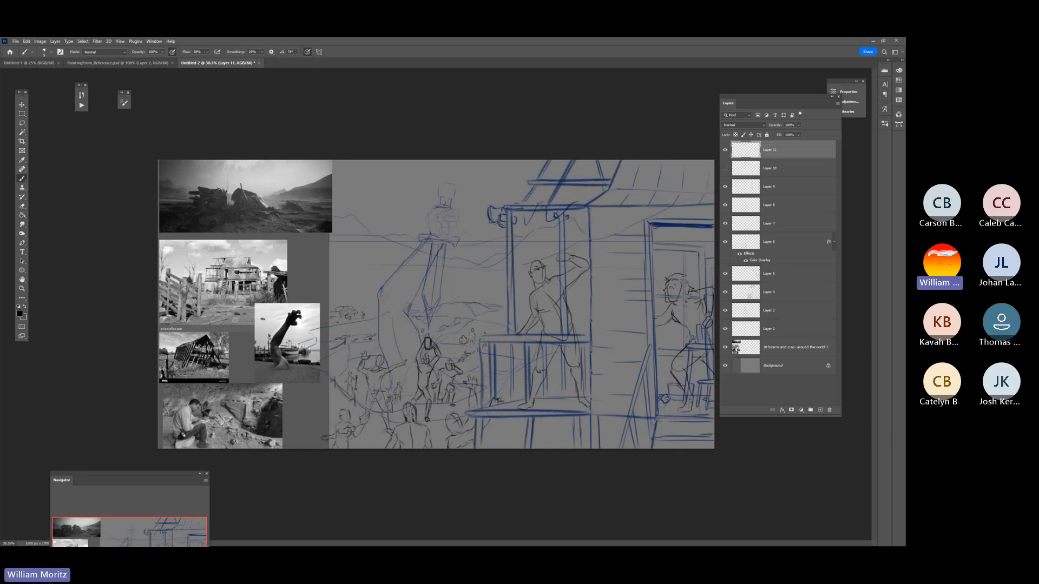
key(e)
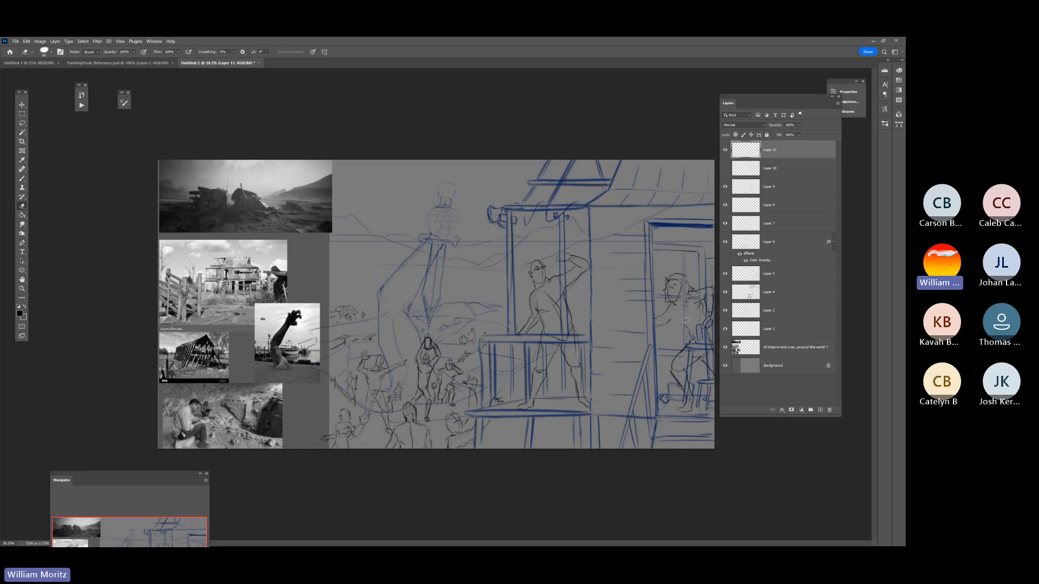
key(b)
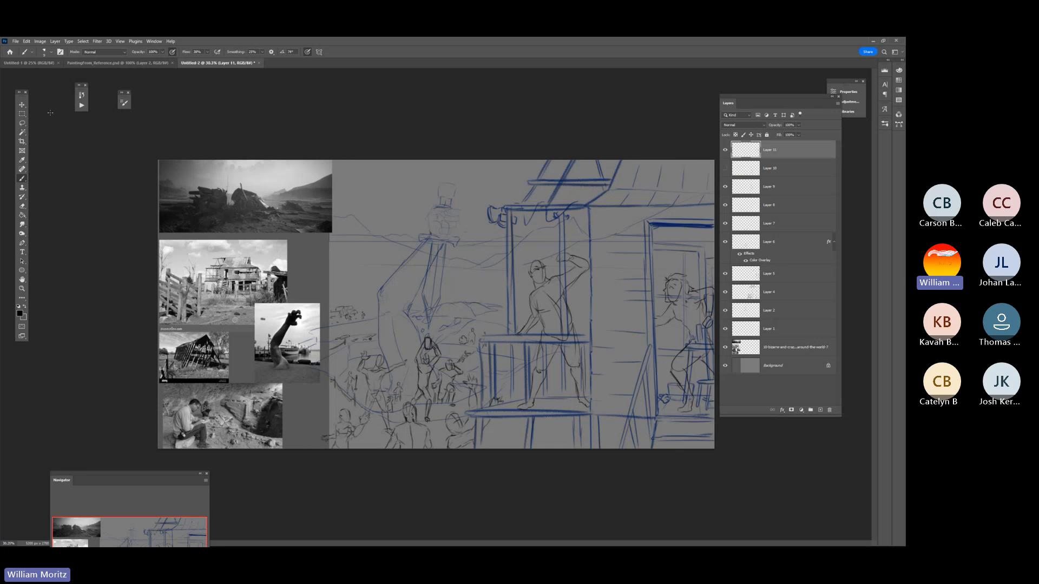
- Lower the opacity of the rough doorway figure's layer and redraw the figure with clearer lines on a new layer
click(725, 151)
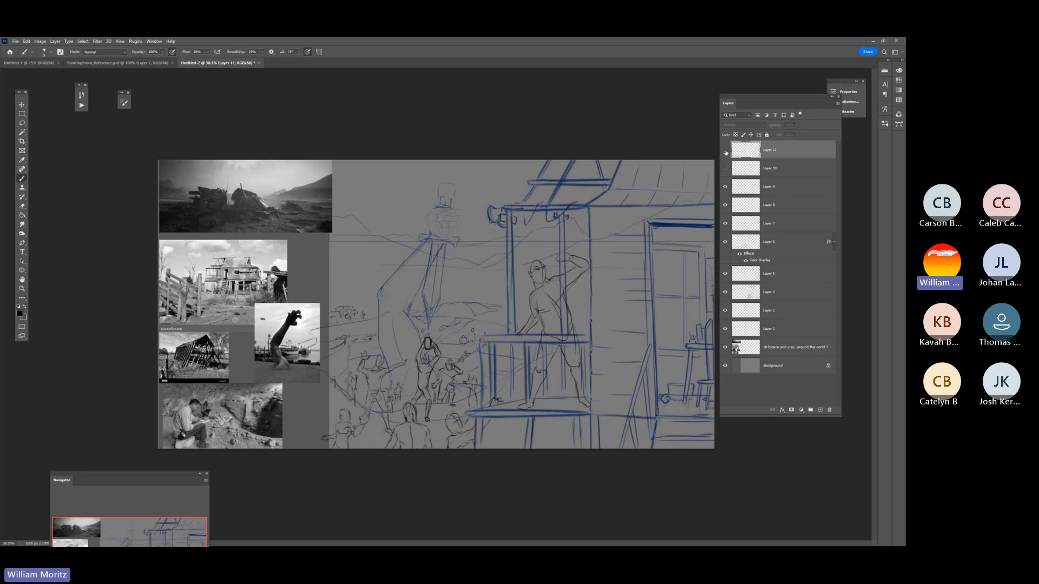
click(726, 151)
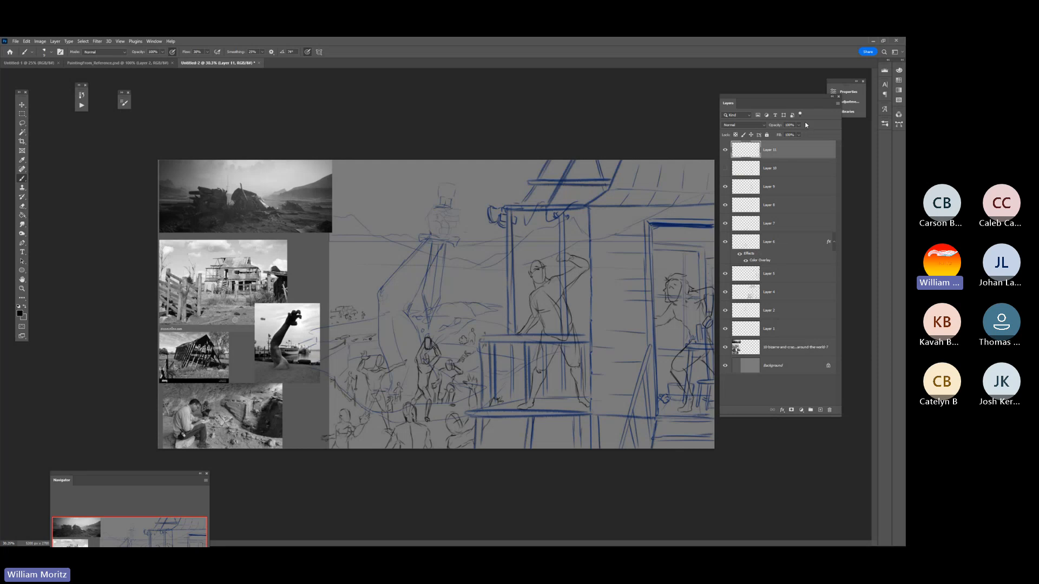
drag(789, 135, 772, 135)
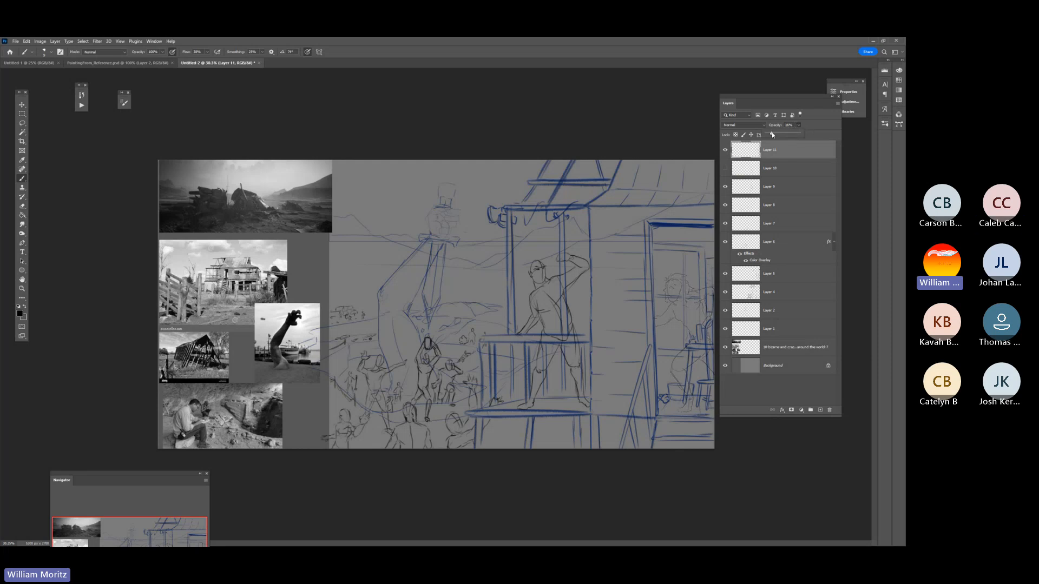
click(821, 410)
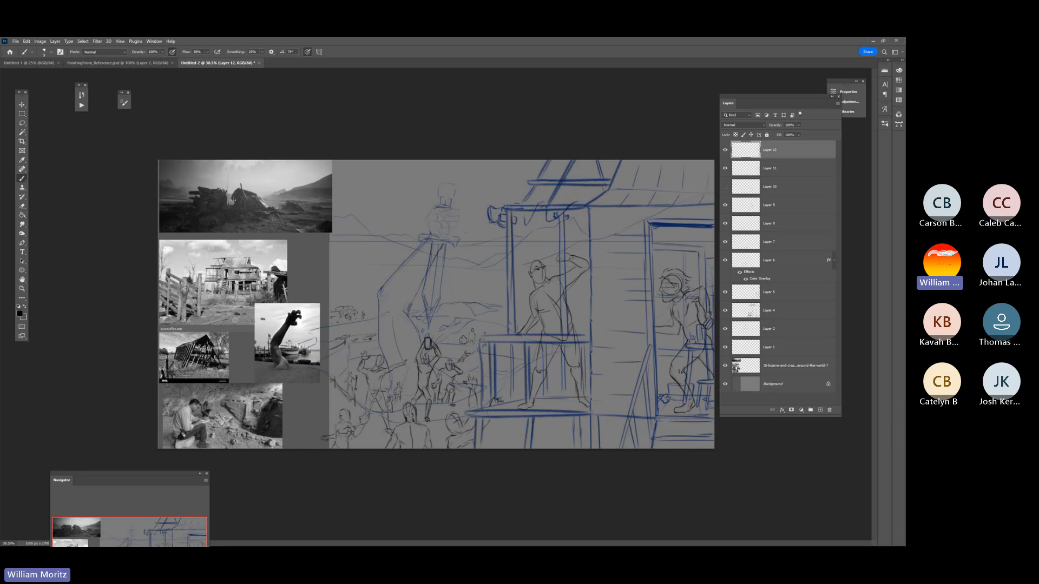
- Circle the misty landscape reference and its two rock forms in orange on a new layer, and hide that layer
click(20, 315)
click(604, 127)
click(676, 125)
click(818, 412)
mouse_move(268, 174)
mouse_down()
mouse_move(251, 260)
mouse_move(300, 162)
mouse_up()
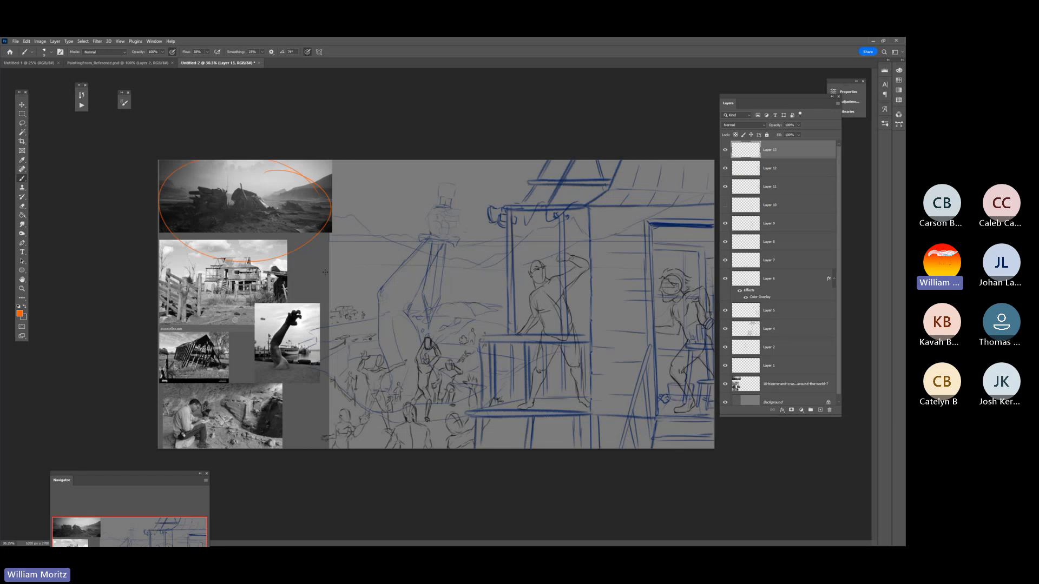
mouse_move(250, 217)
mouse_down()
mouse_move(248, 201)
mouse_move(202, 218)
mouse_move(225, 193)
mouse_up()
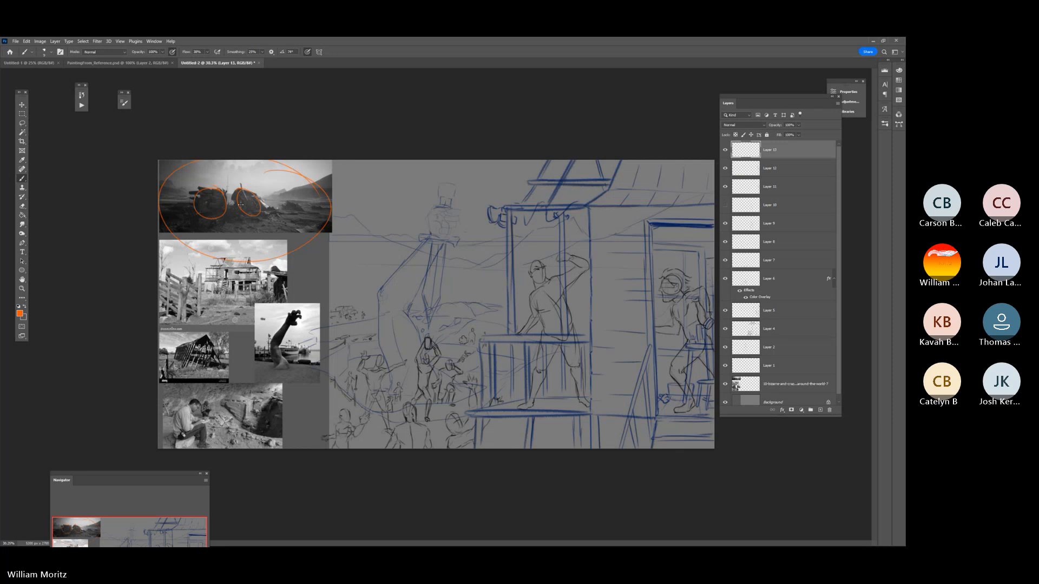
click(725, 150)
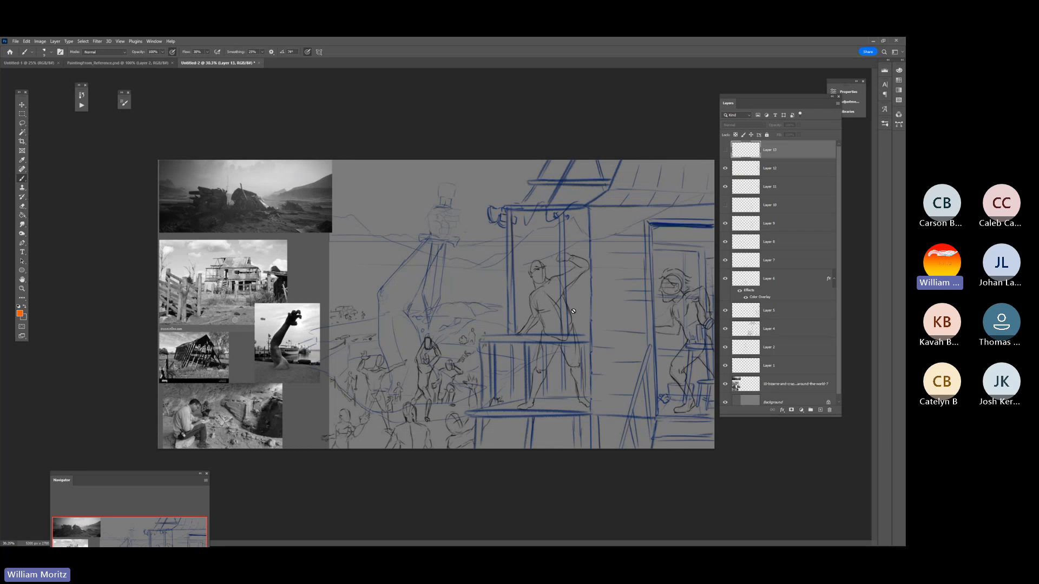
- Draw orange composition arrows along the sword, crowd, porch figure and doorway on a new layer, and hide that layer
click(818, 409)
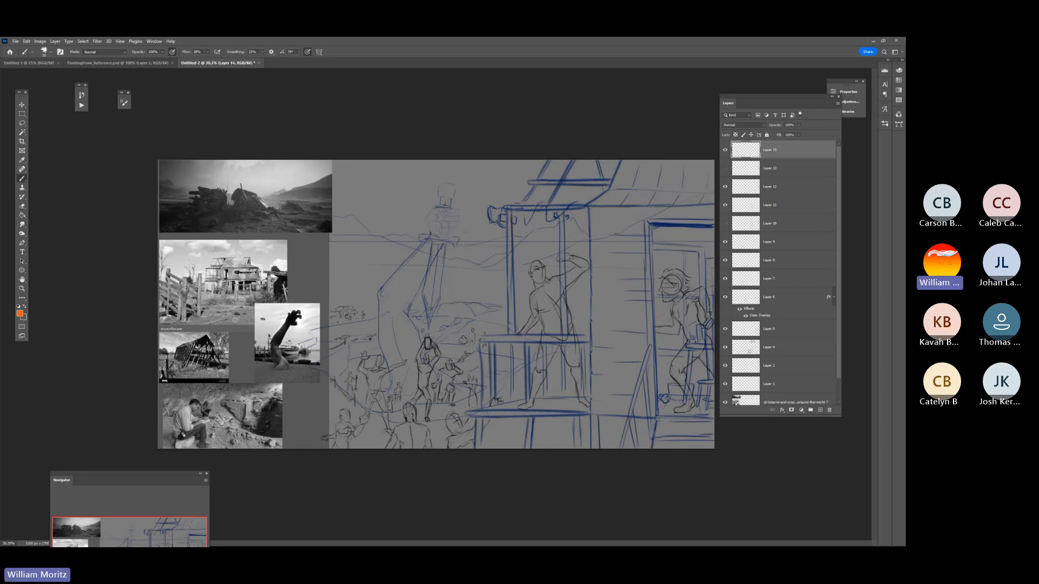
drag(449, 163, 430, 329)
mouse_move(514, 350)
mouse_down()
mouse_move(531, 314)
mouse_move(584, 267)
mouse_up()
mouse_move(715, 225)
mouse_down()
mouse_move(675, 226)
mouse_move(654, 325)
mouse_move(654, 397)
mouse_move(731, 420)
mouse_up()
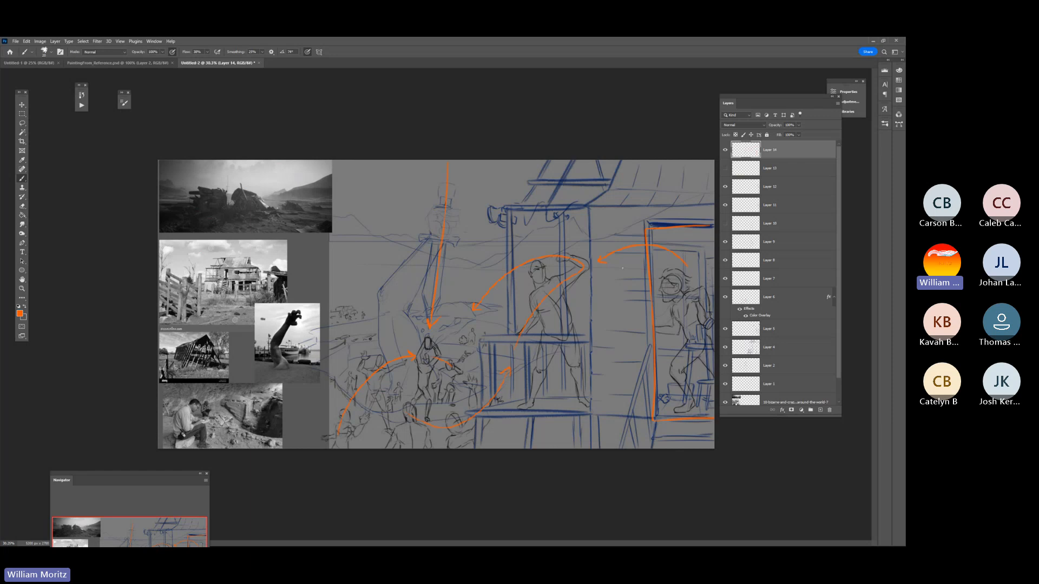
click(725, 150)
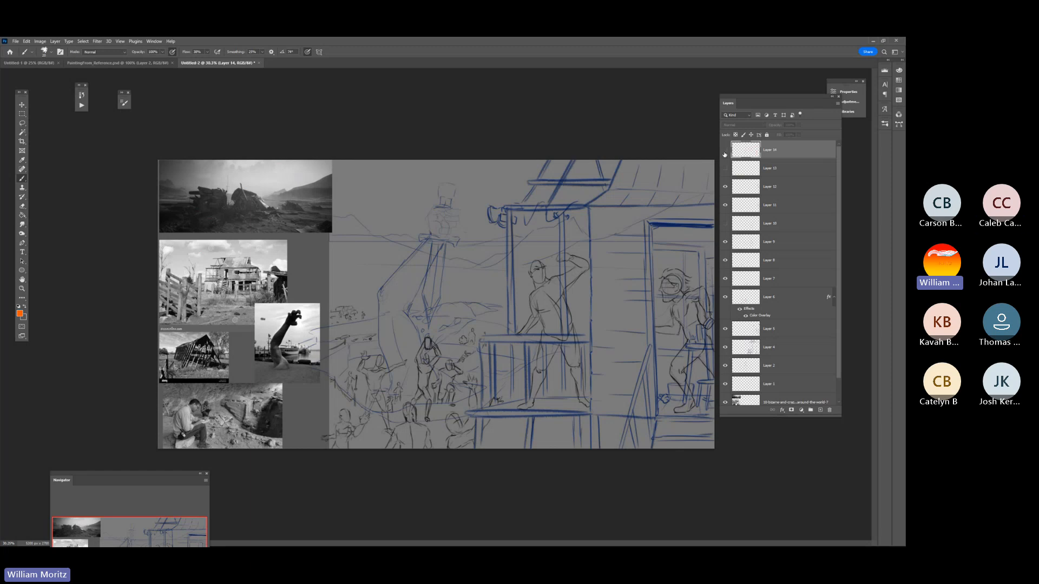
- Add a new layer above the hidden annotations, and open the save dialog and cancel it
click(467, 214)
click(441, 225)
click(820, 410)
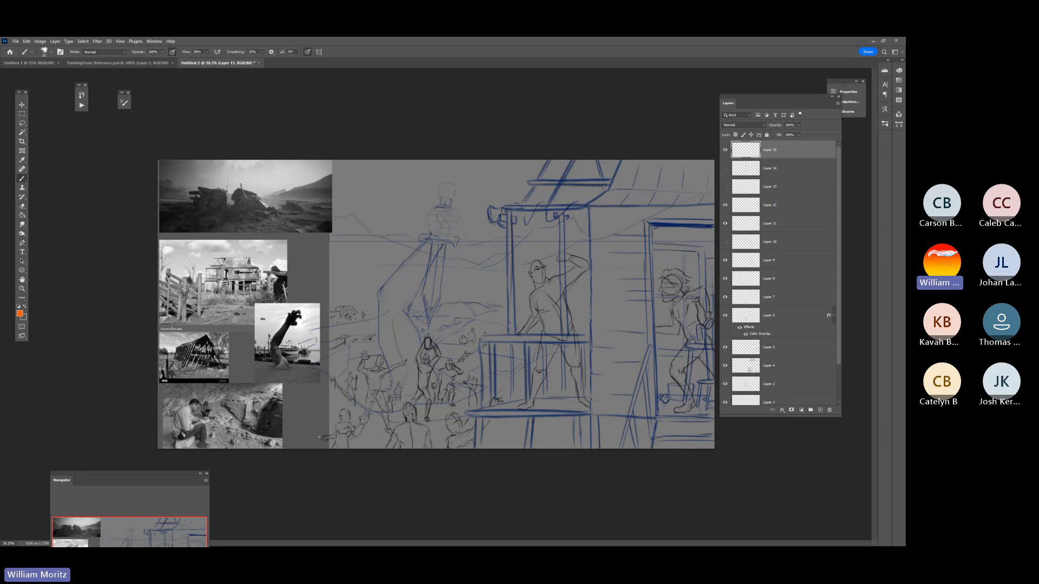
key(ctrl+s)
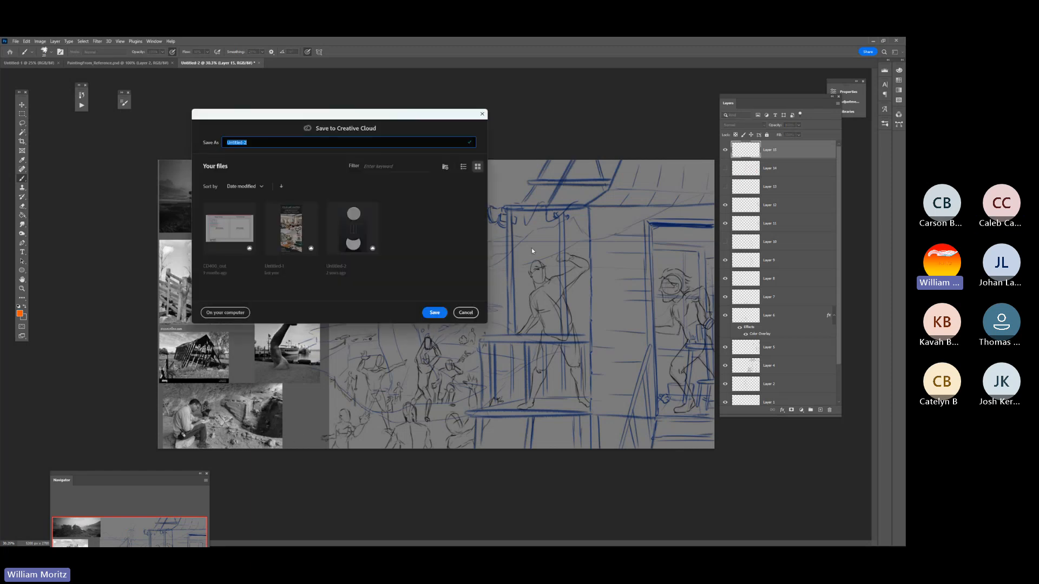
click(466, 313)
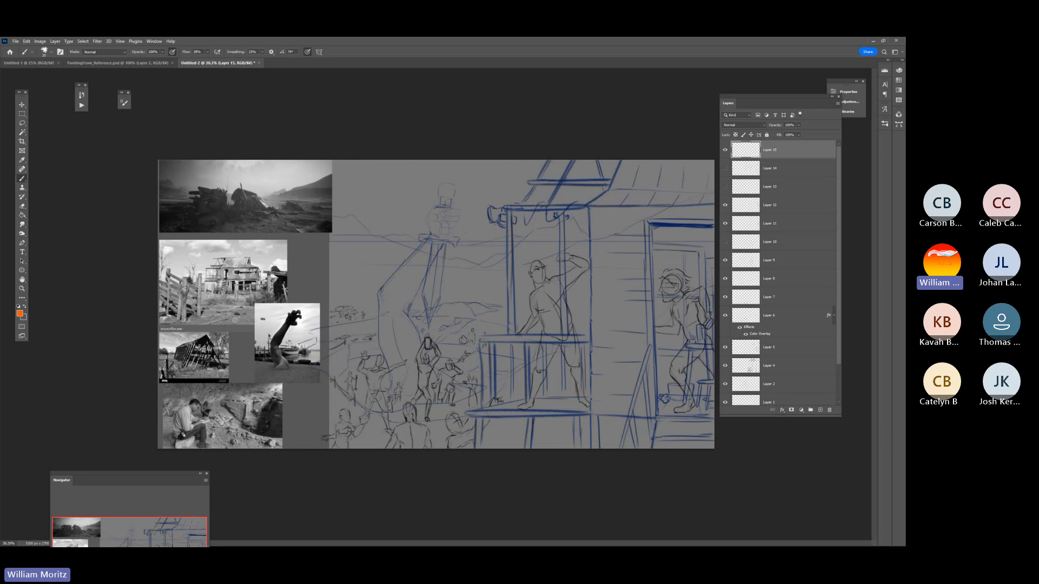